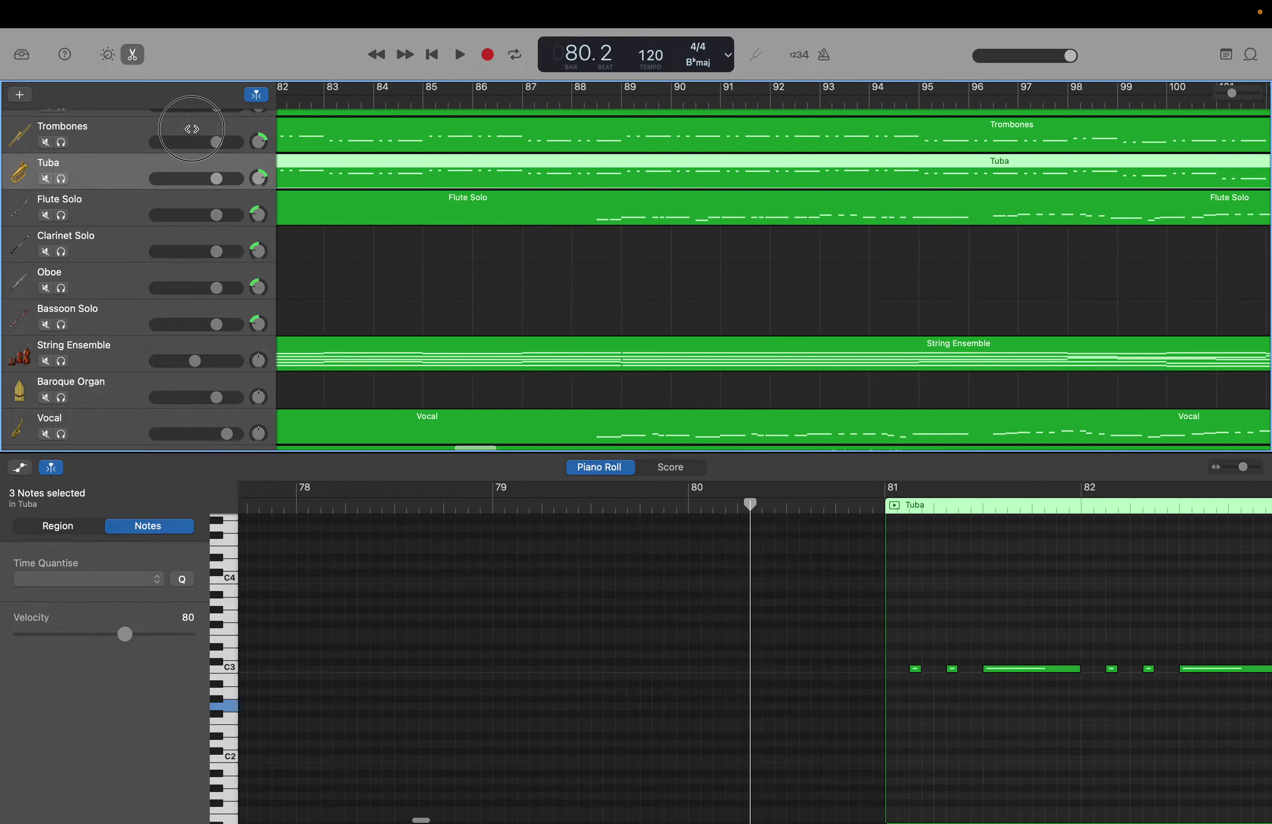
# Play back the song briefly from the middle of bar 64.
pyautogui.moveTo(374, 142); pyautogui.dragTo(689, 182)
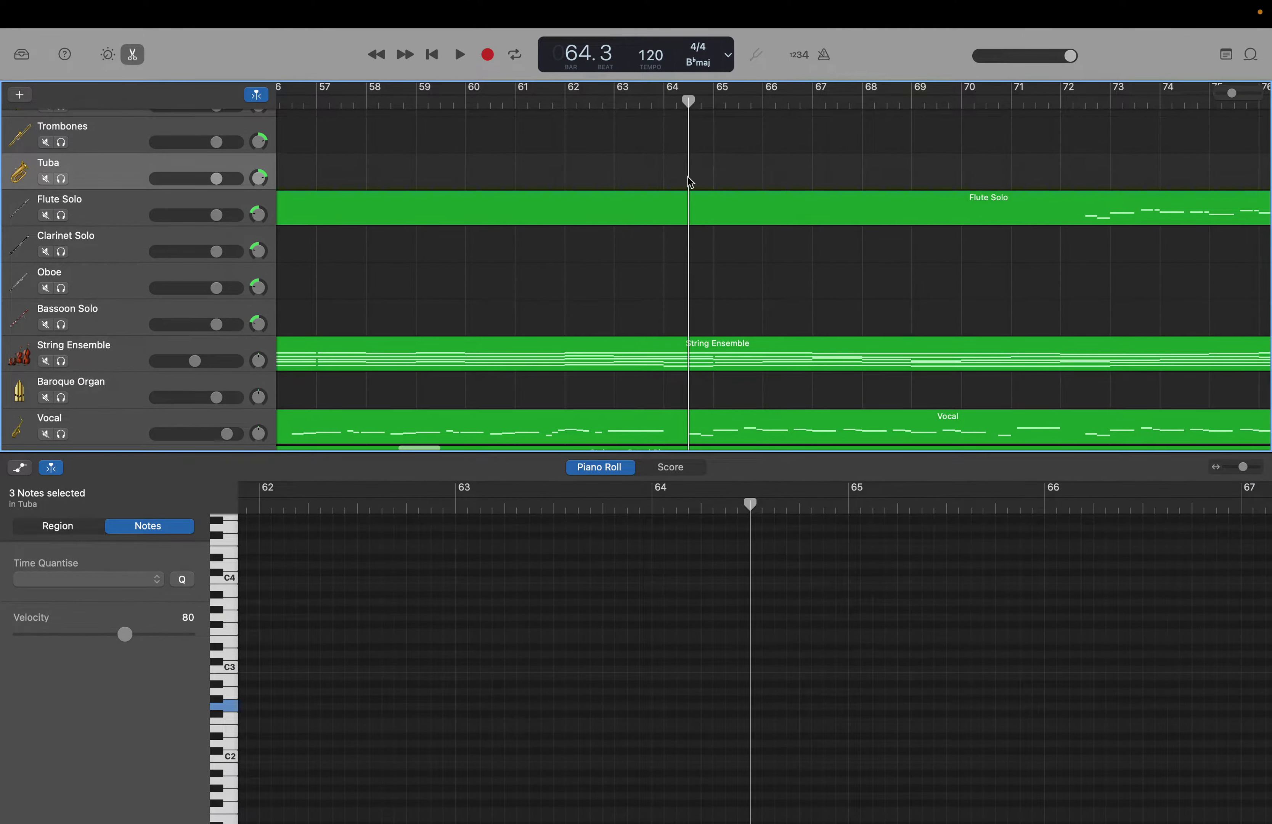
pyautogui.press('space')
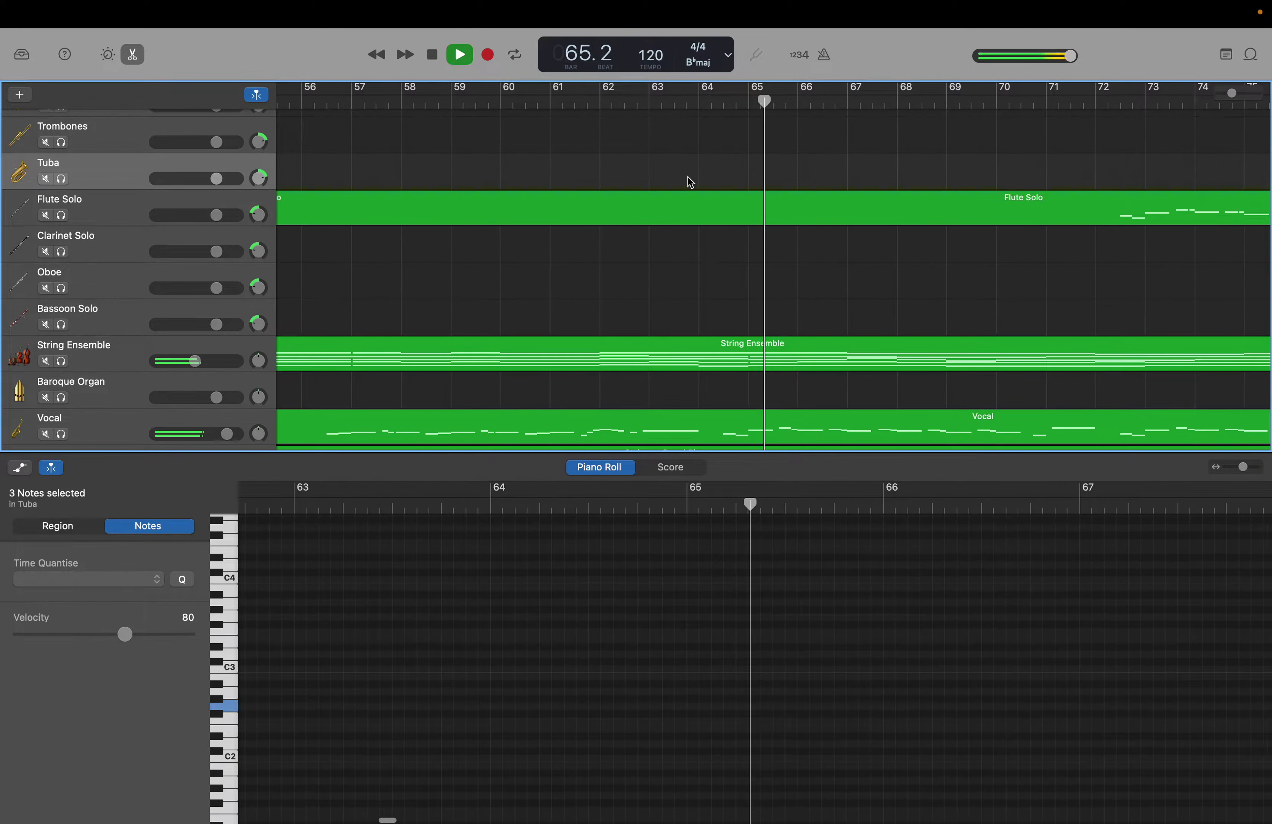
pyautogui.press('space')
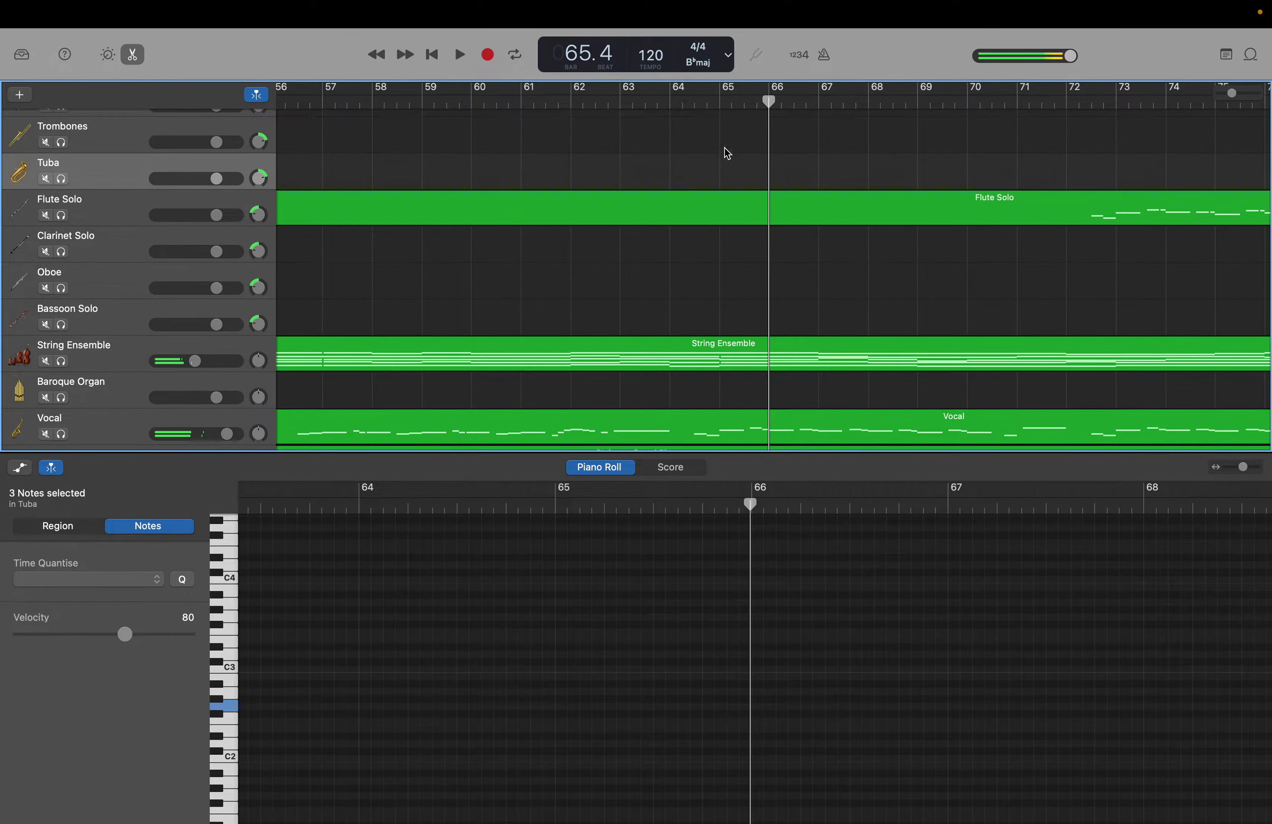
# Open the Vocal region and copy its notes from the middle of bar 64 through bar 79.
pyautogui.hscroll(1, 752, 134)
pyautogui.hscroll(10, 752, 134)
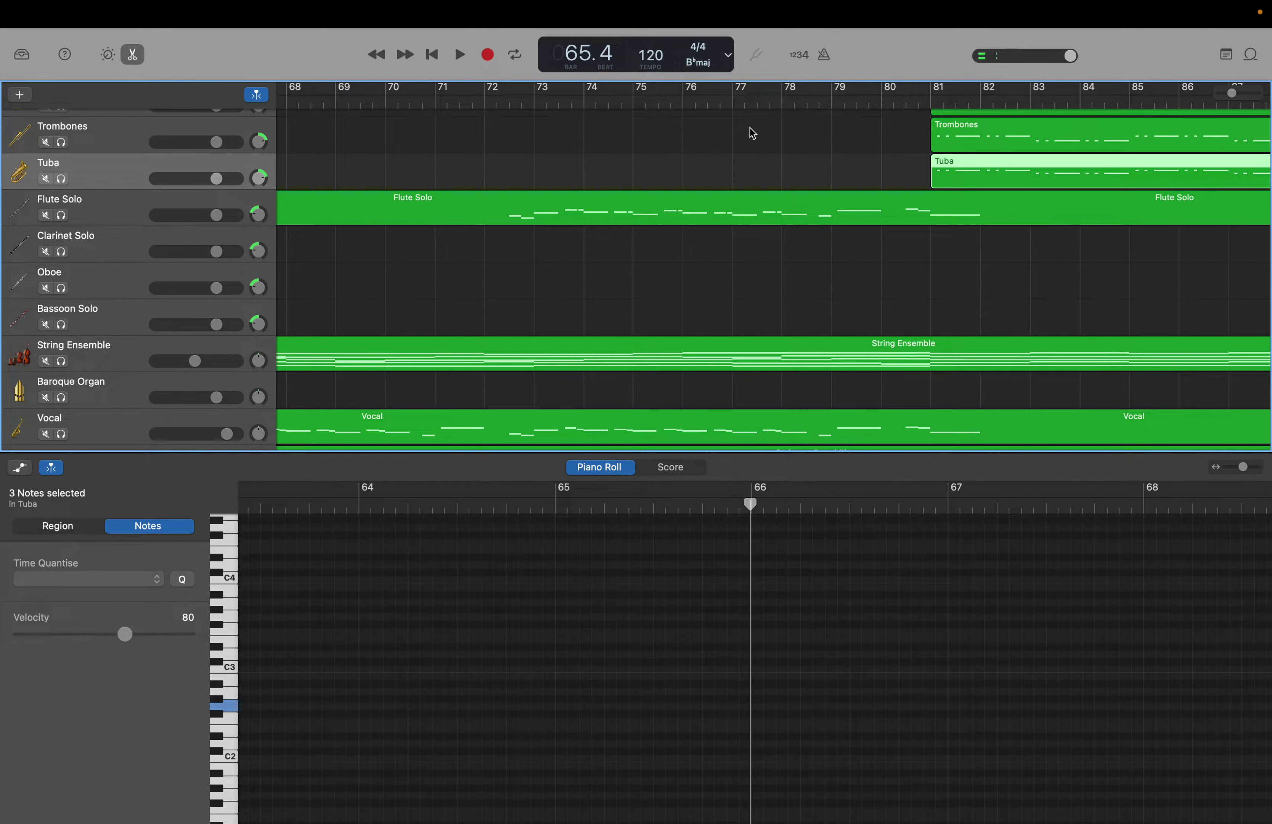
pyautogui.hscroll(-3, 752, 133)
pyautogui.hscroll(-3, 752, 134)
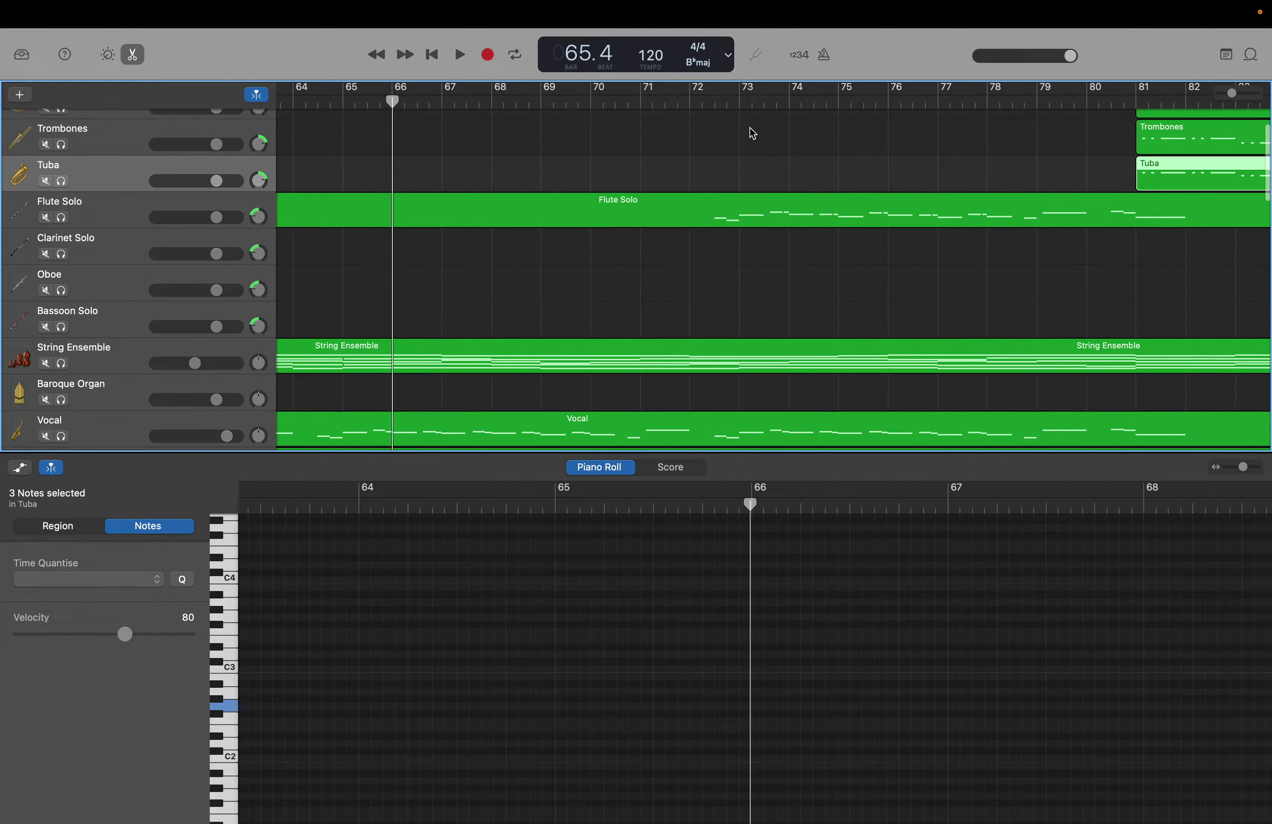
pyautogui.scroll(-2, 752, 133)
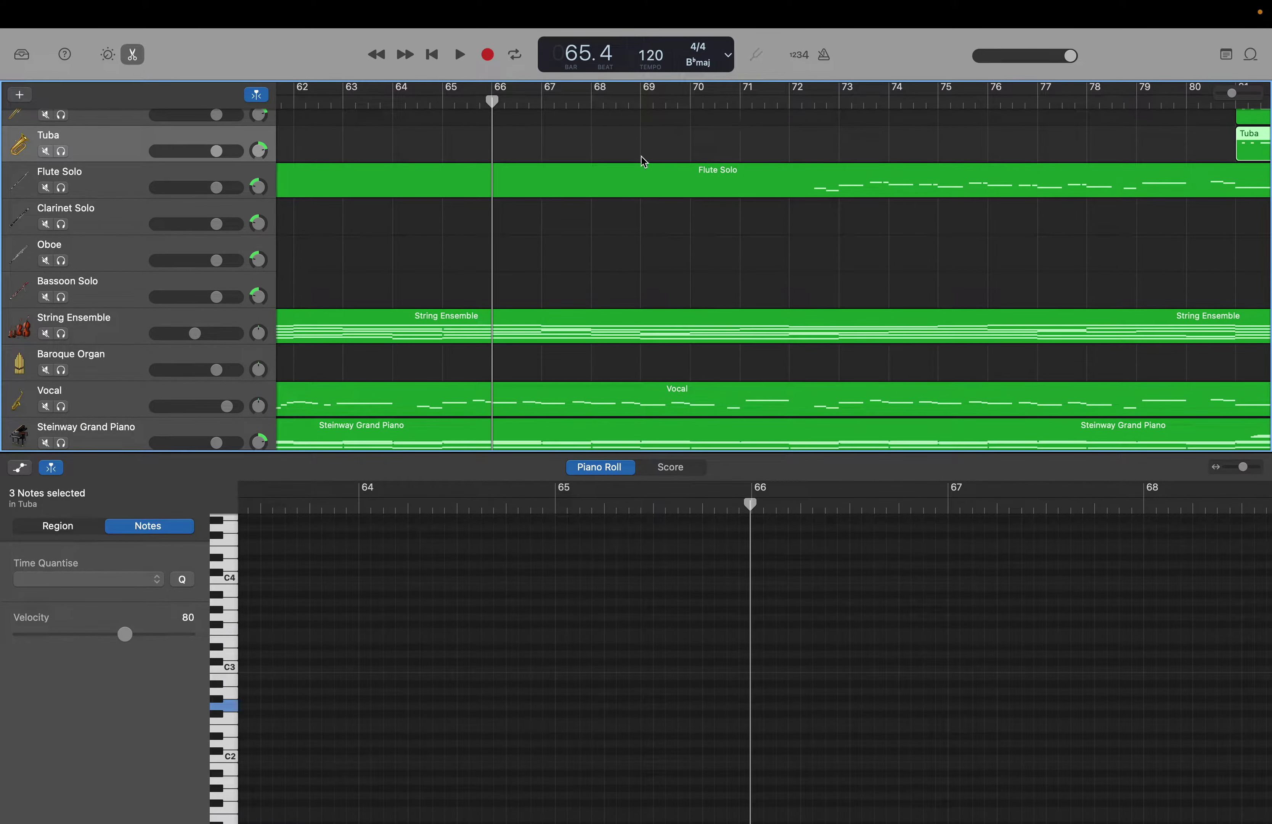
pyautogui.click(422, 389)
pyautogui.hscroll(10, 749, 642)
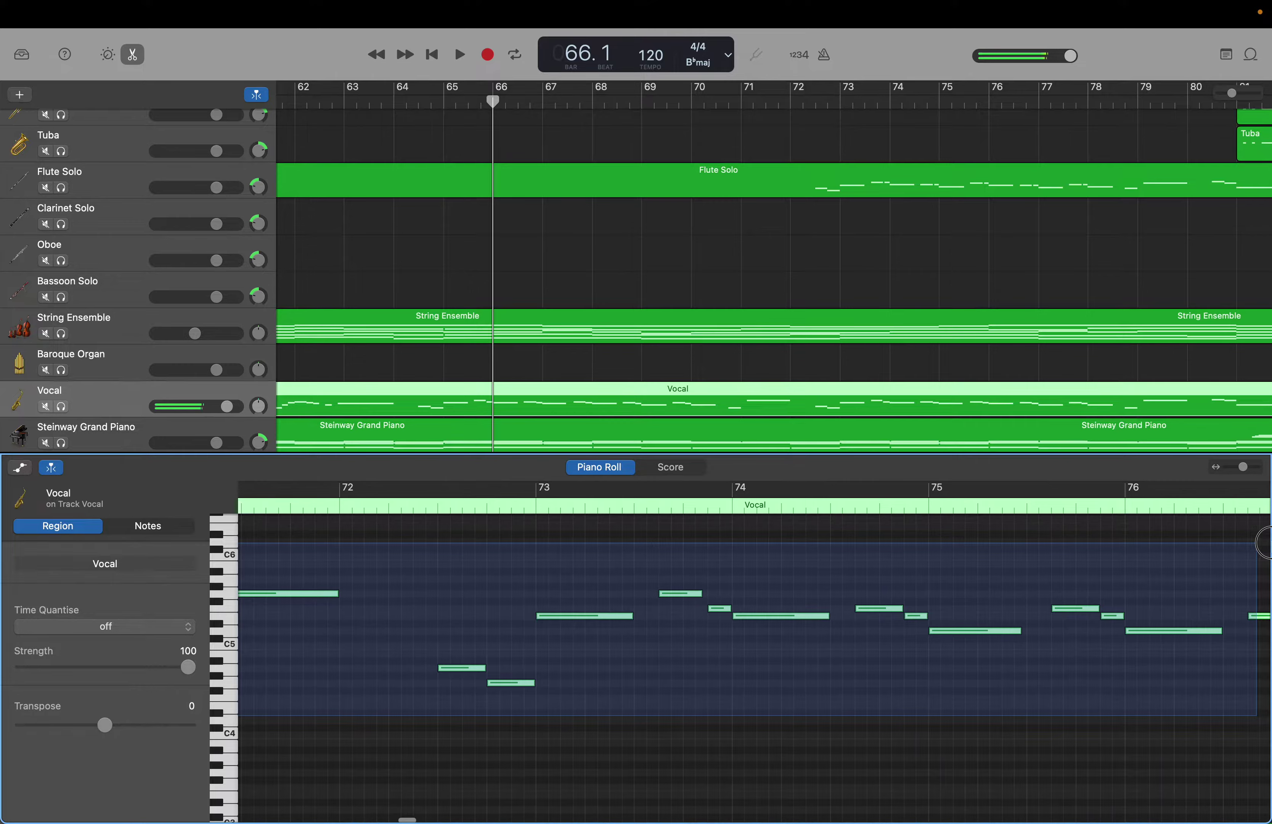
pyautogui.moveTo(1263, 553)
pyautogui.mouseDown()
pyautogui.moveTo(999, 514)
pyautogui.moveTo(965, 532)
pyautogui.moveTo(968, 544)
pyautogui.mouseUp()
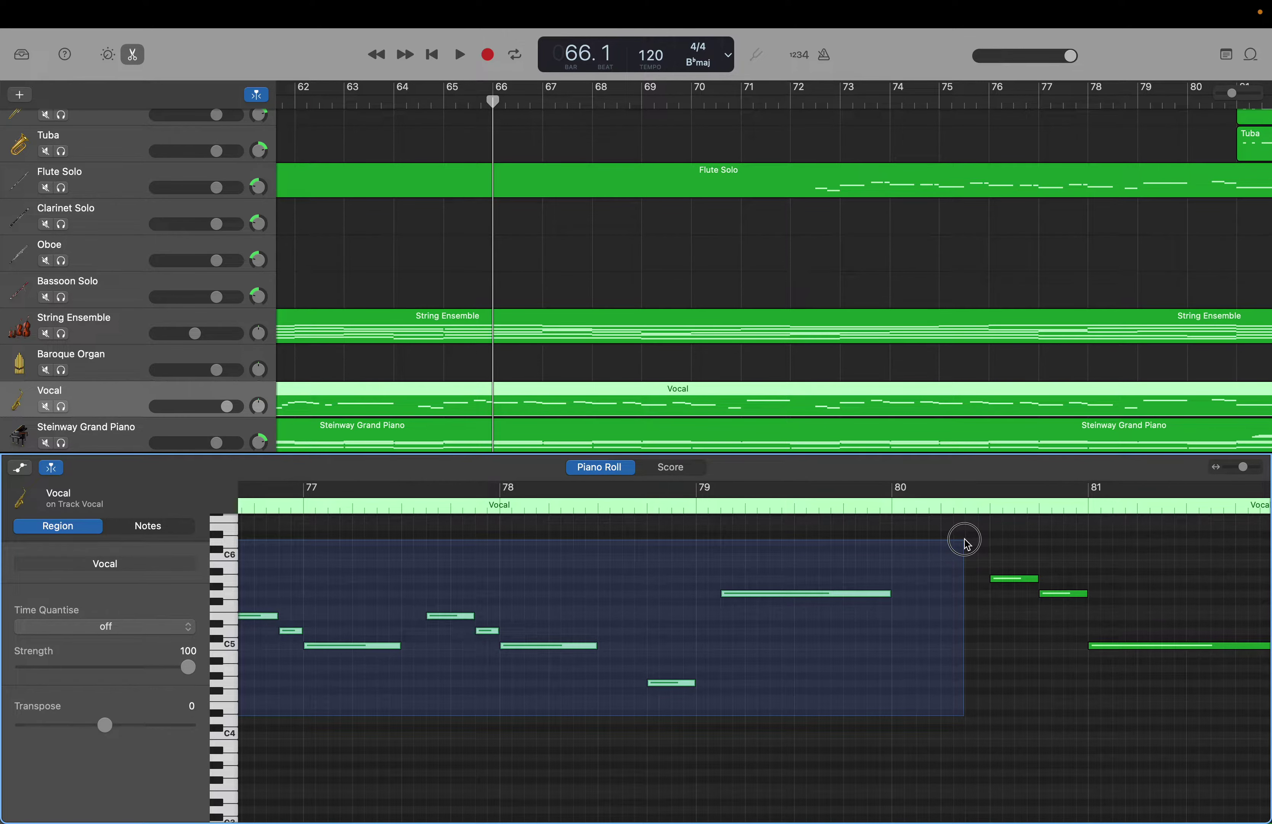
pyautogui.moveTo(966, 543); pyautogui.dragTo(966, 544)
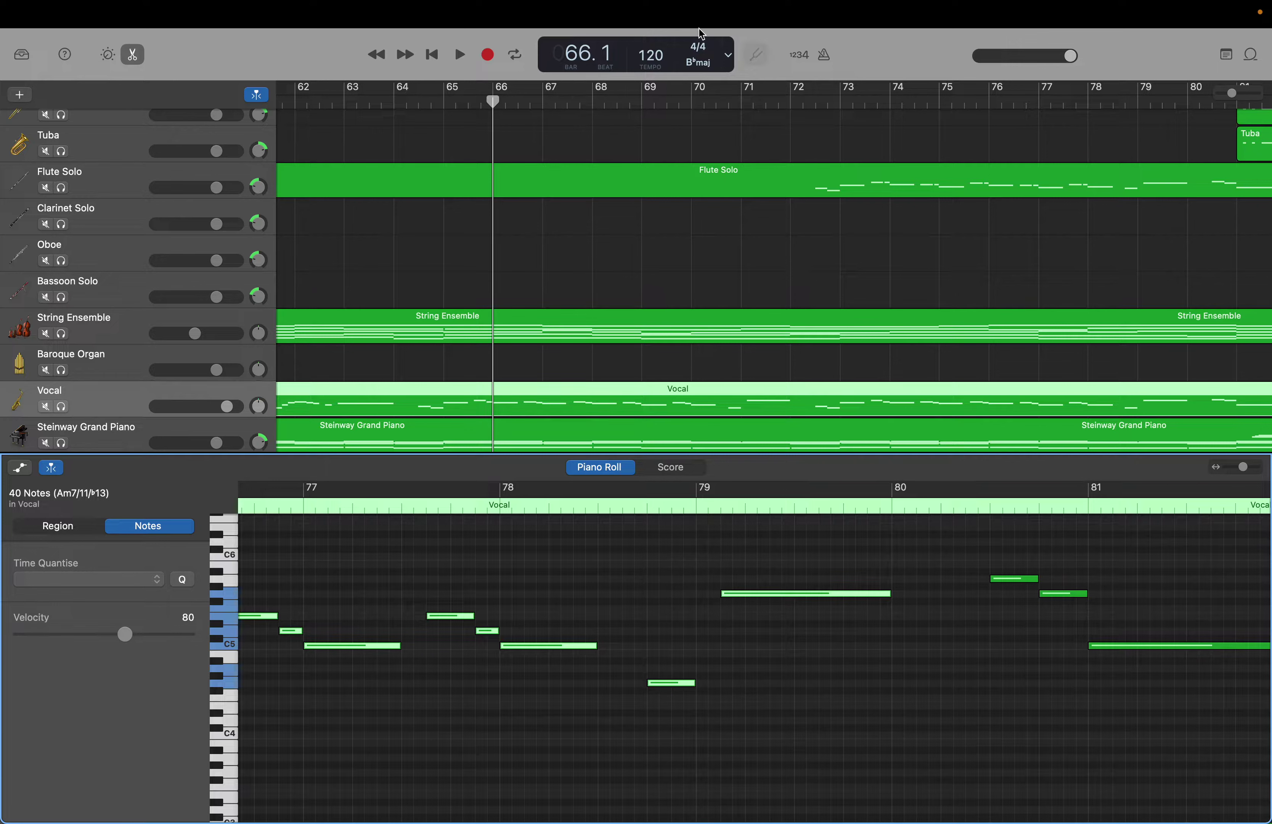
# Paste the copied Vocal phrase halfway through bar 112 and again halfway through bar 128.
pyautogui.doubleClick(591, 59)
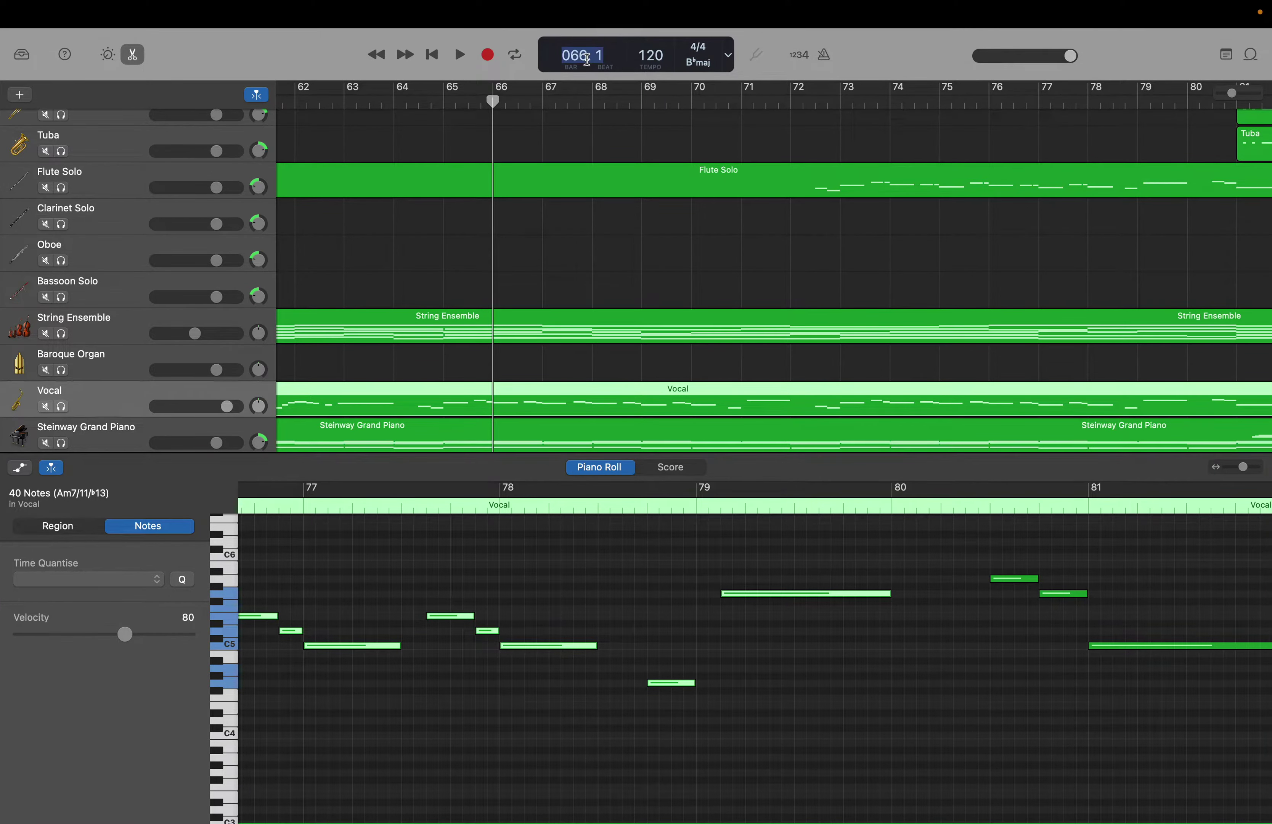
pyautogui.write('113')
pyautogui.press('Return')
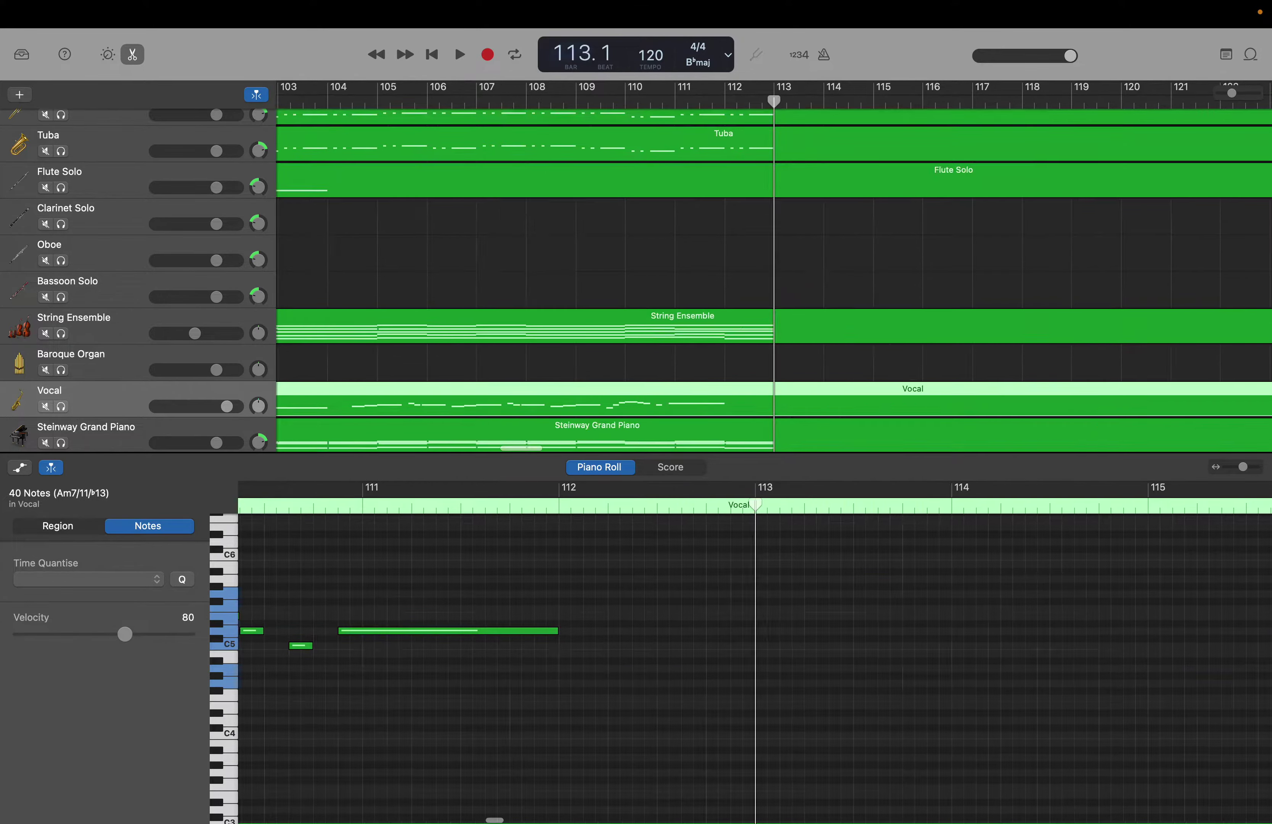
pyautogui.click(754, 502)
pyautogui.moveTo(754, 502); pyautogui.dragTo(658, 503)
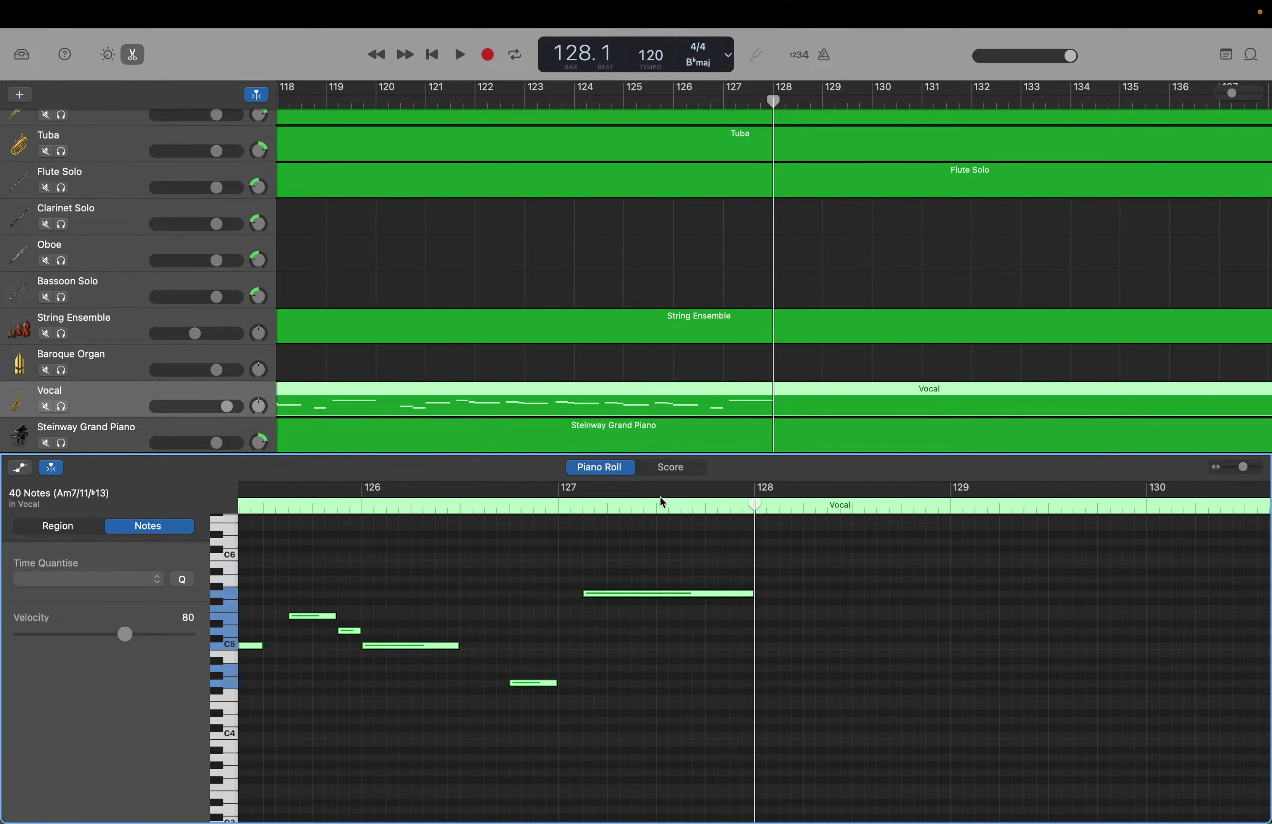
pyautogui.moveTo(754, 504); pyautogui.dragTo(850, 499)
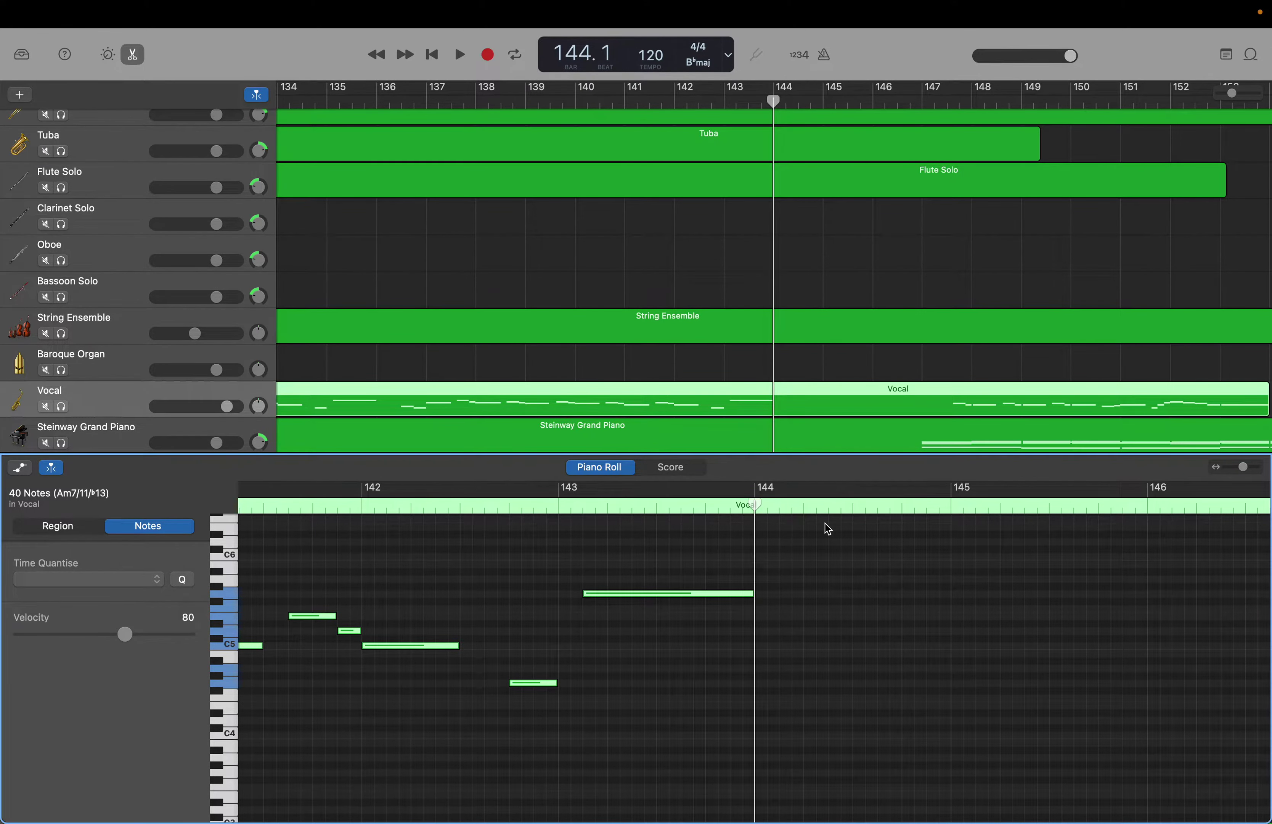
# Copy the three Vocal notes from the middle of bar 80 through bar 81 and paste them halfway through bar 144.
pyautogui.scroll(1, 827, 527)
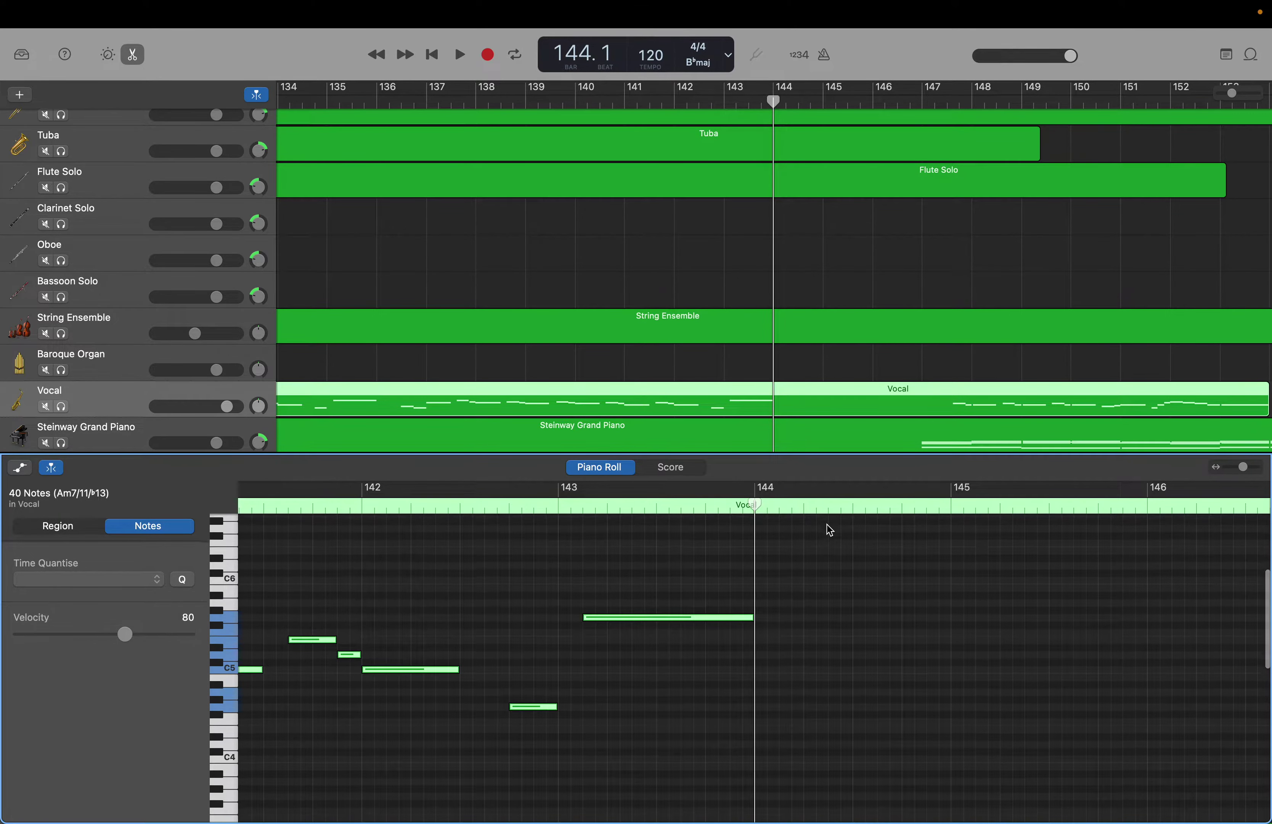
pyautogui.hscroll(-1, 829, 530)
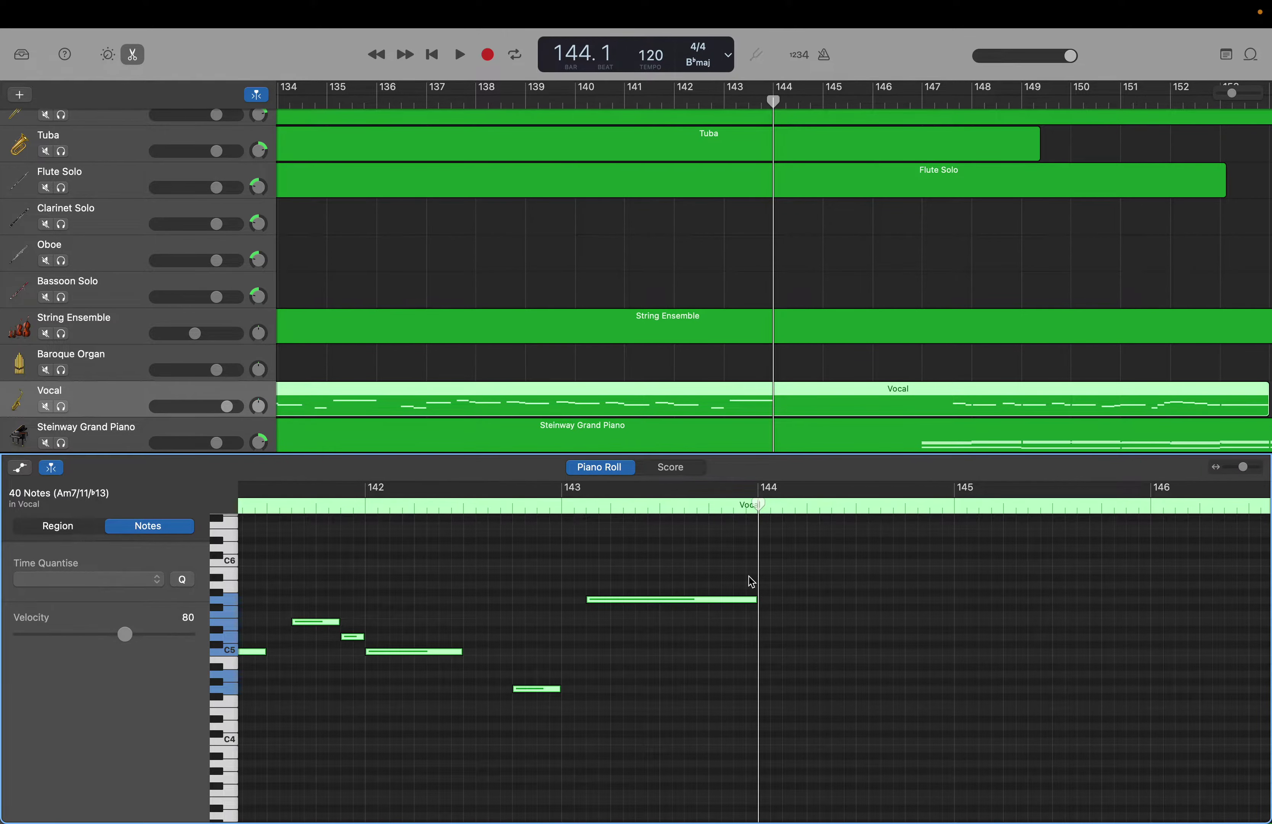
pyautogui.hscroll(-1, 750, 576)
pyautogui.scroll(2, 749, 577)
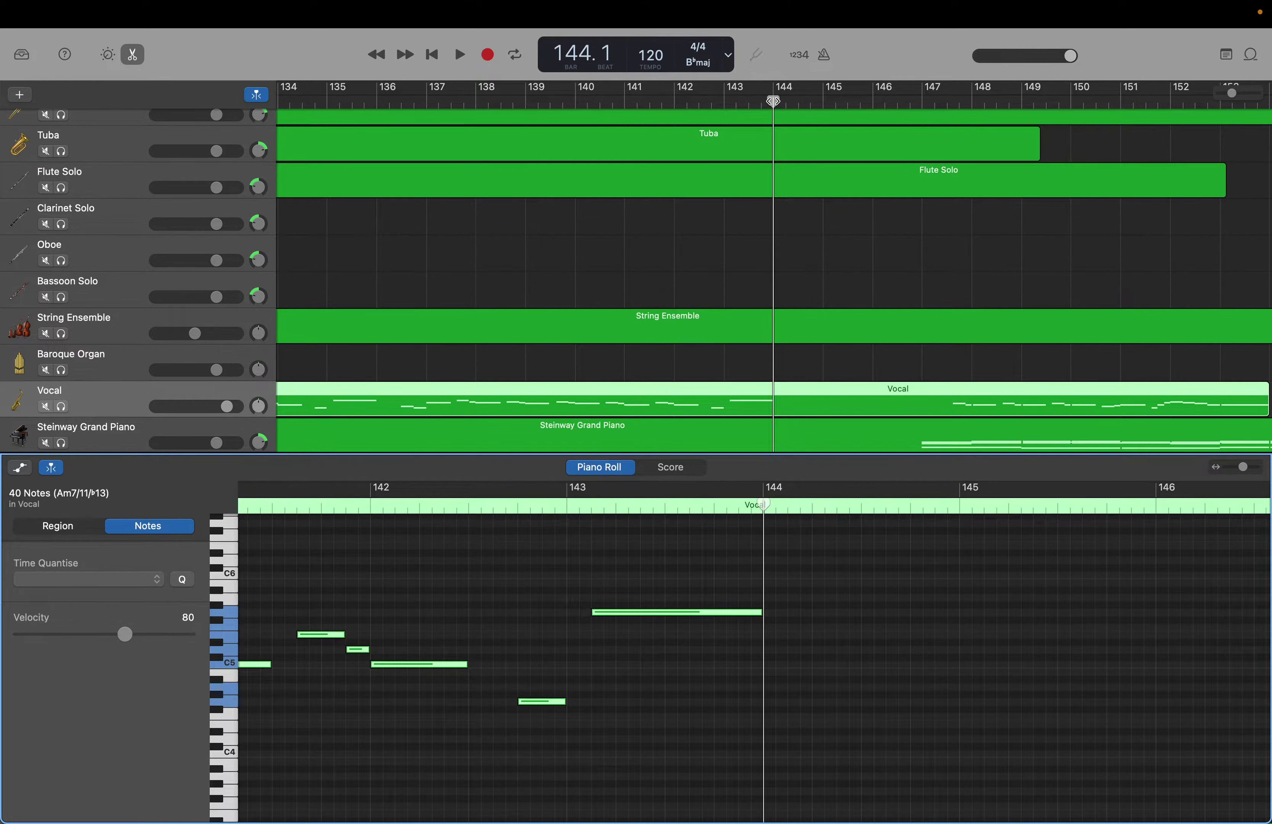
pyautogui.scroll(3, 740, 223)
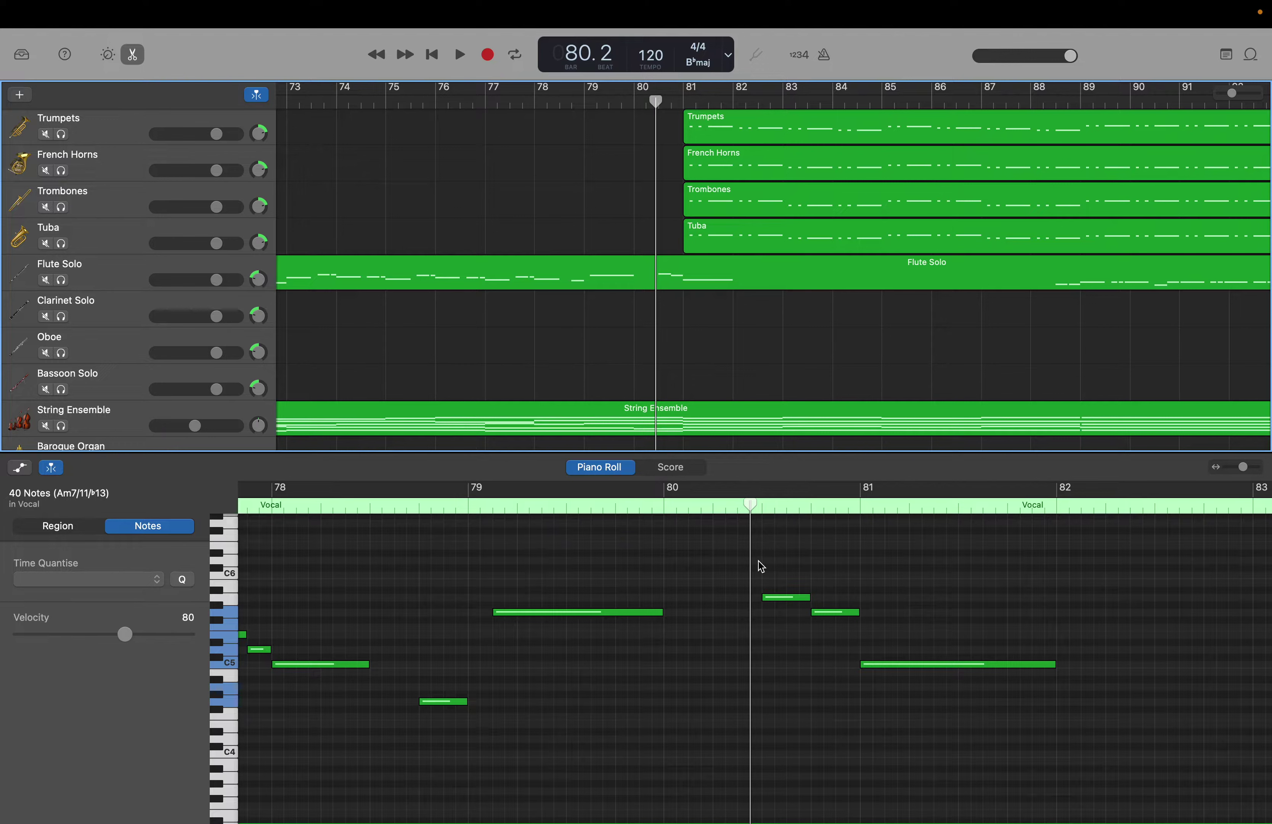
pyautogui.moveTo(758, 561); pyautogui.dragTo(1060, 701)
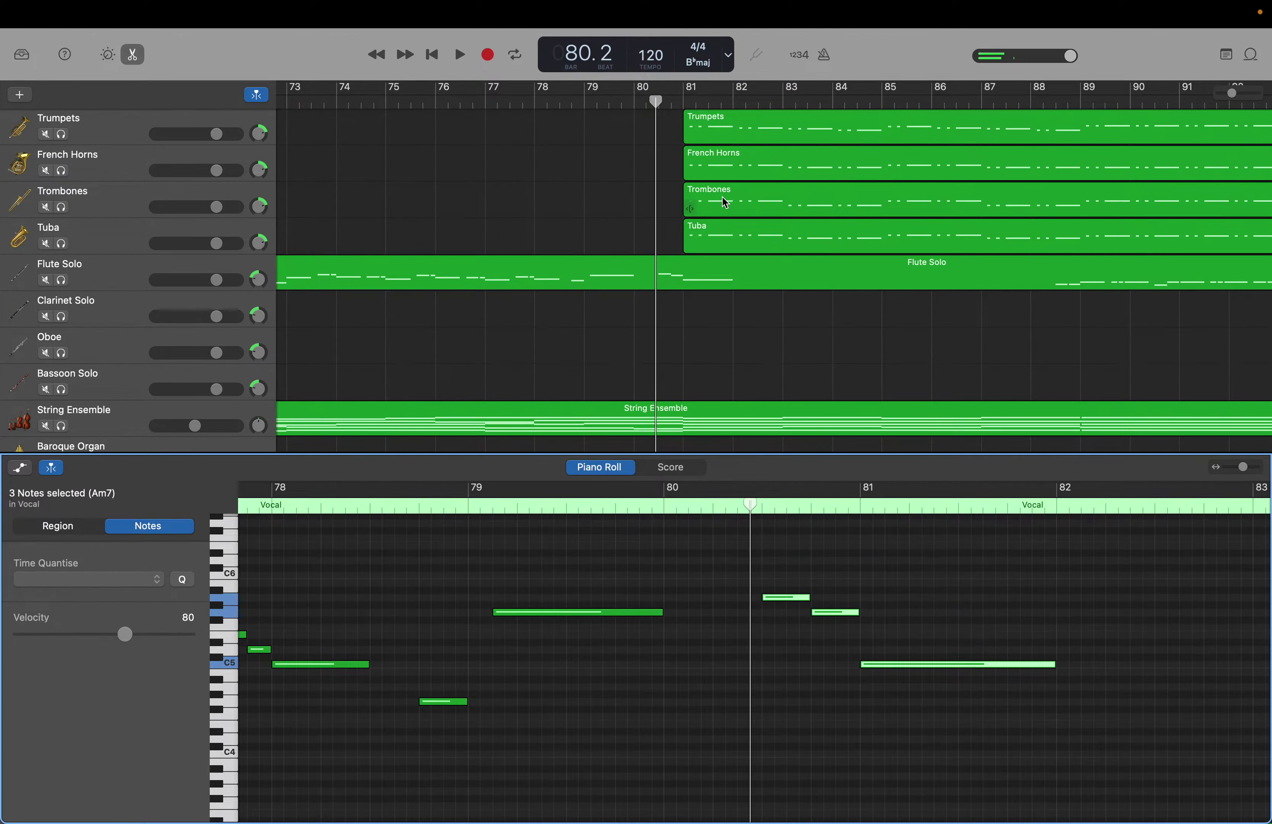
pyautogui.click(657, 102)
pyautogui.moveTo(657, 102); pyautogui.dragTo(1137, 595)
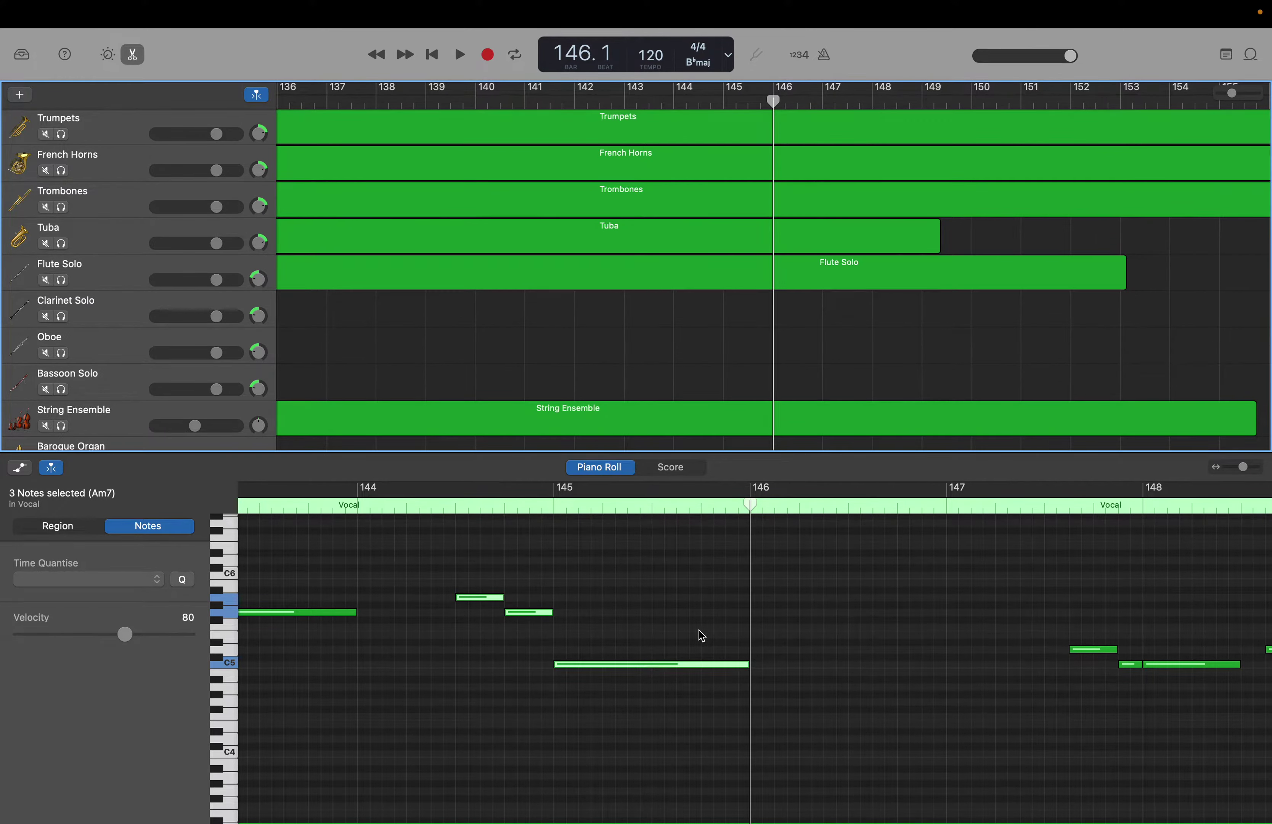
# Shorten the long Vocal note that starts at bar 145 to half a bar.
pyautogui.click(670, 633)
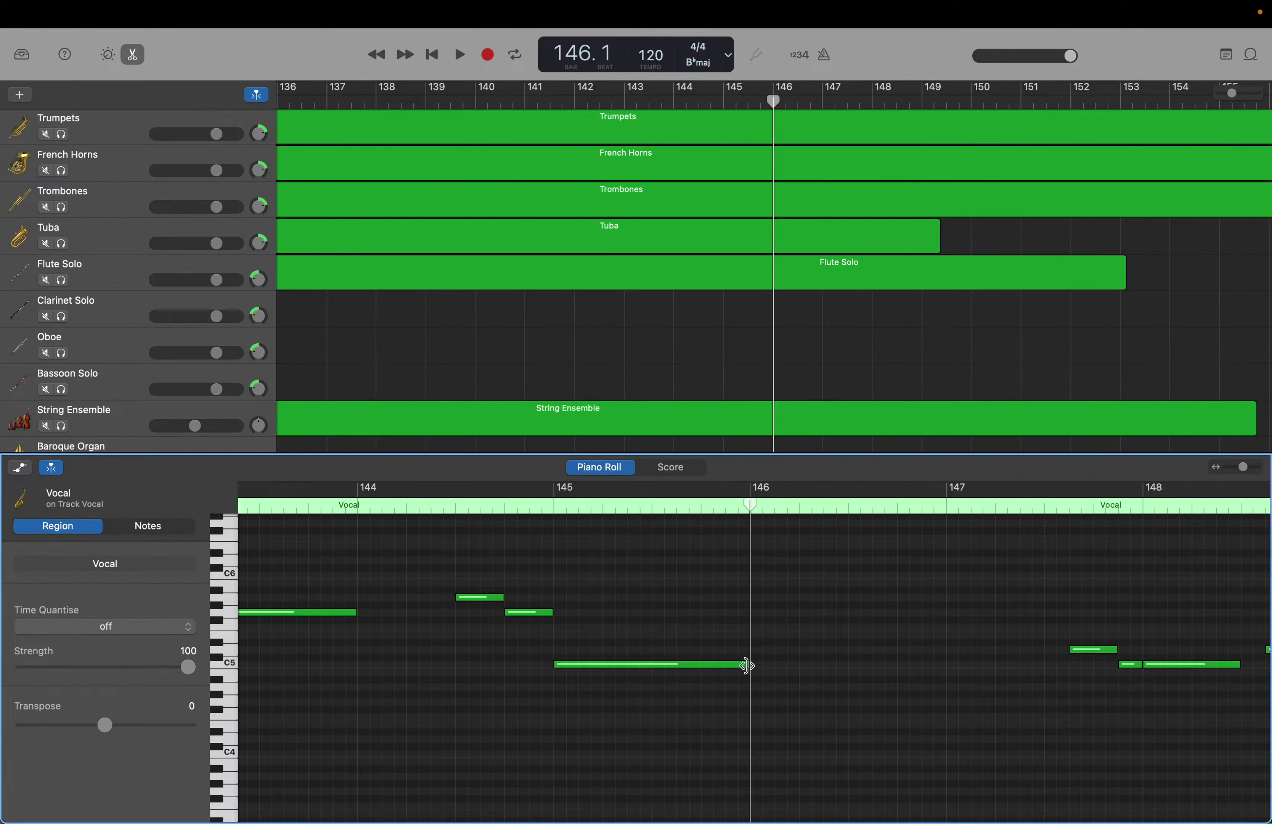
pyautogui.moveTo(747, 665)
pyautogui.moveTo(747, 666); pyautogui.dragTo(650, 671)
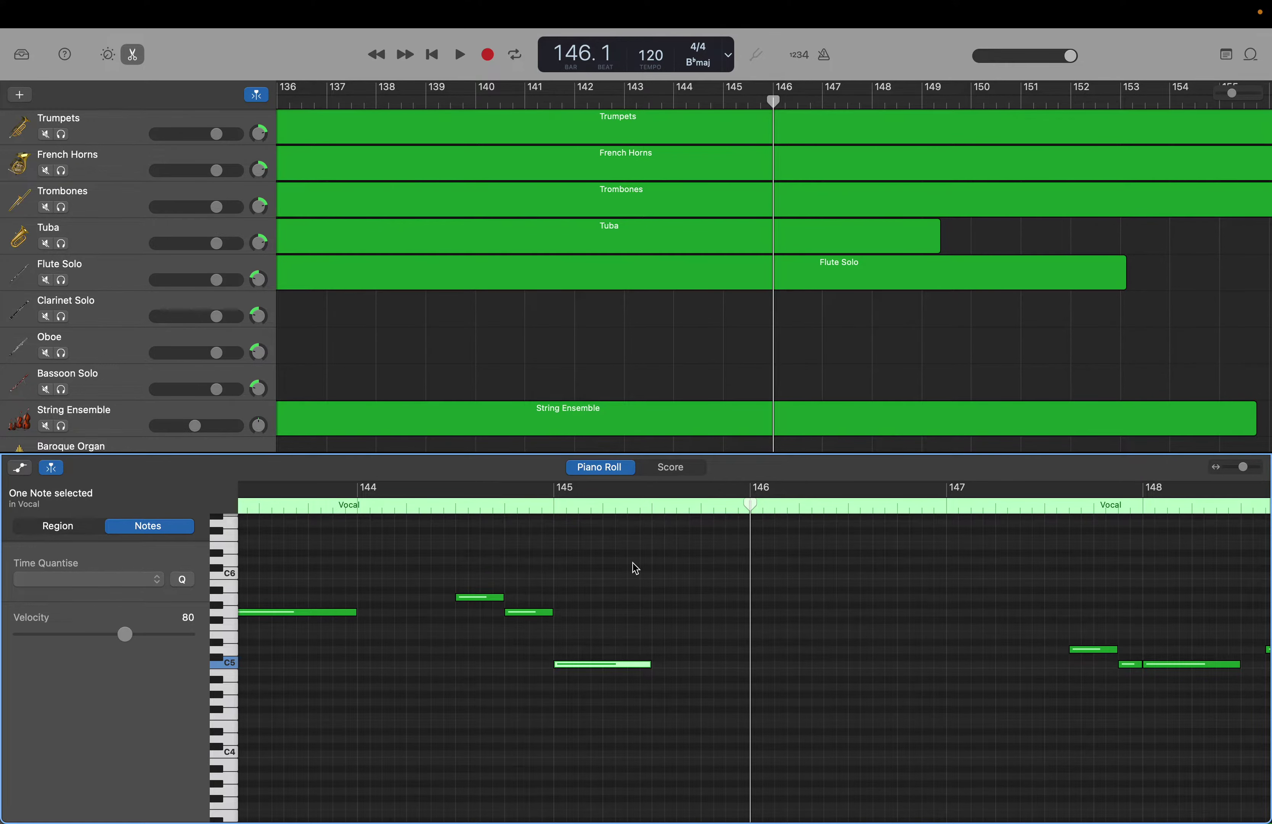
pyautogui.hscroll(-5, 635, 568)
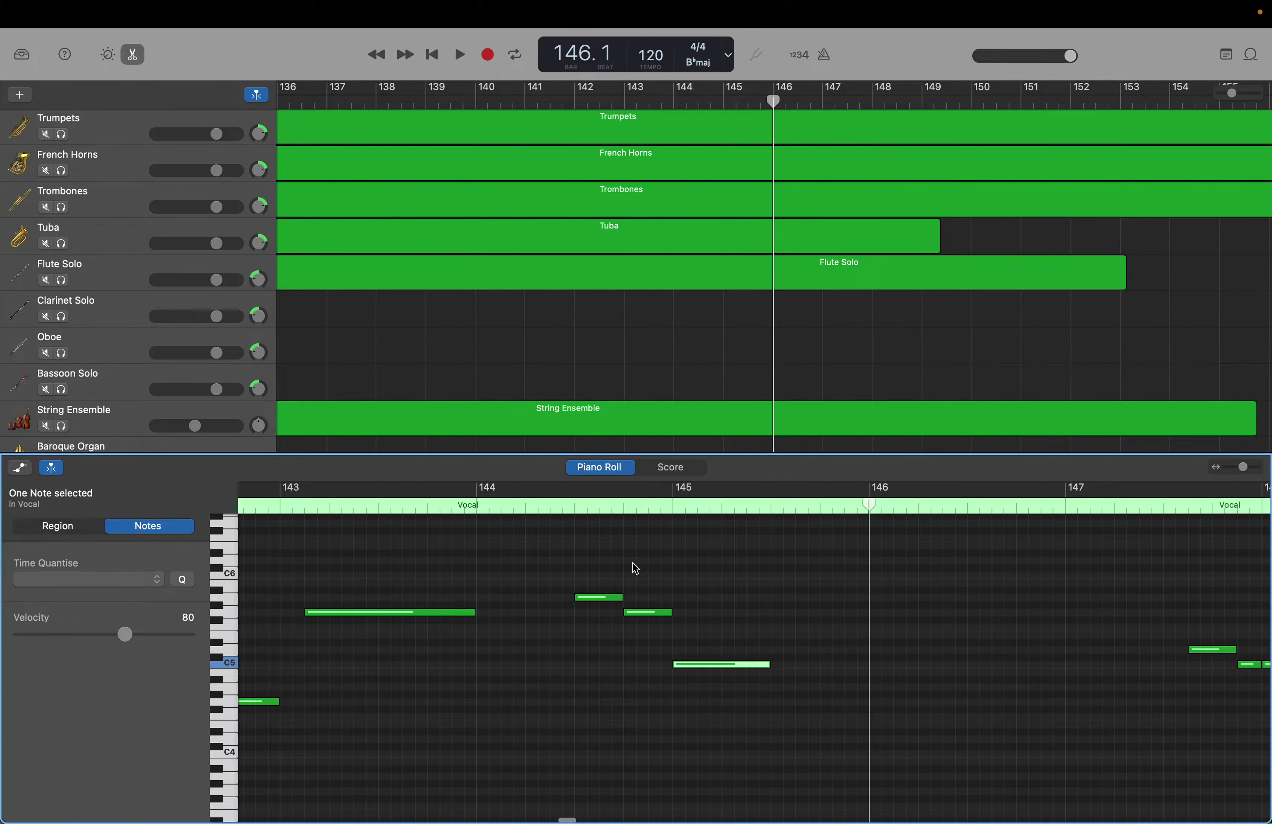
pyautogui.hscroll(-6, 635, 566)
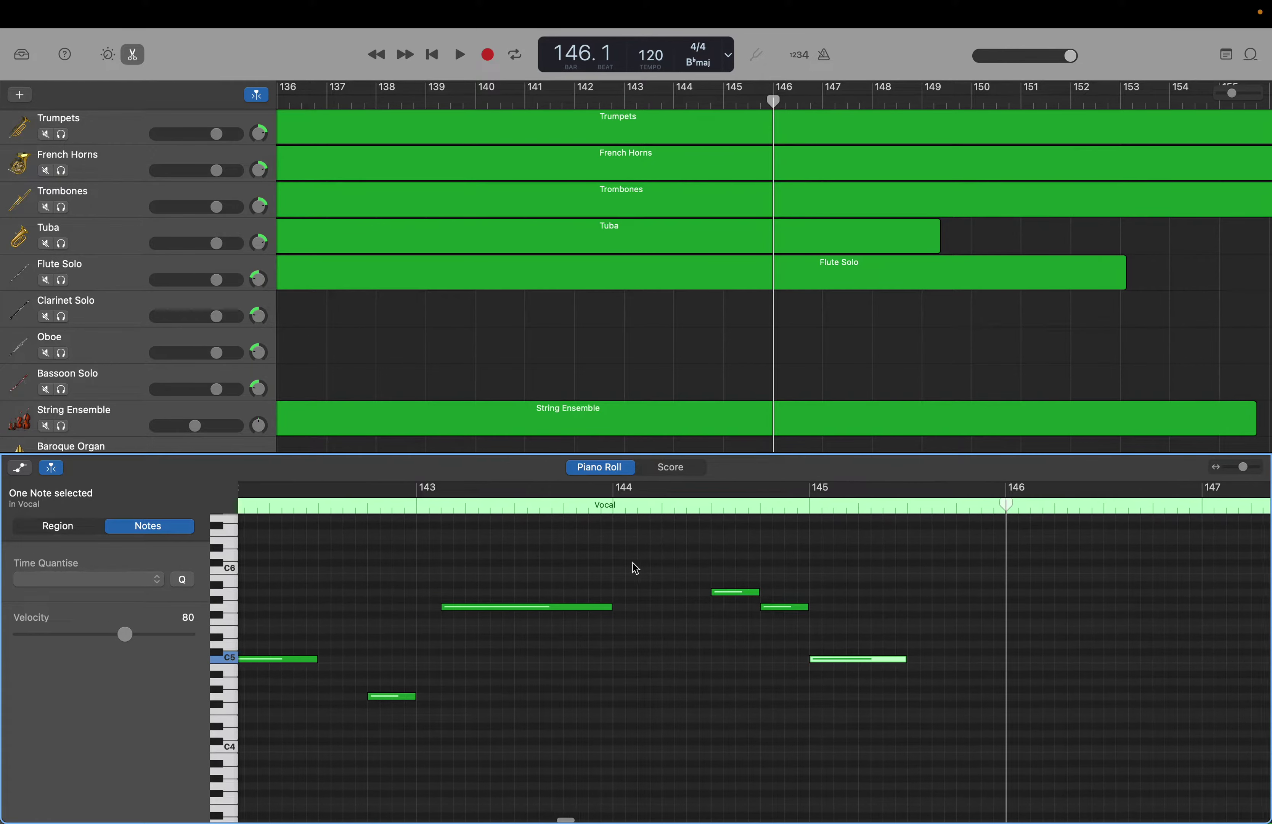
pyautogui.hscroll(-5, 633, 562)
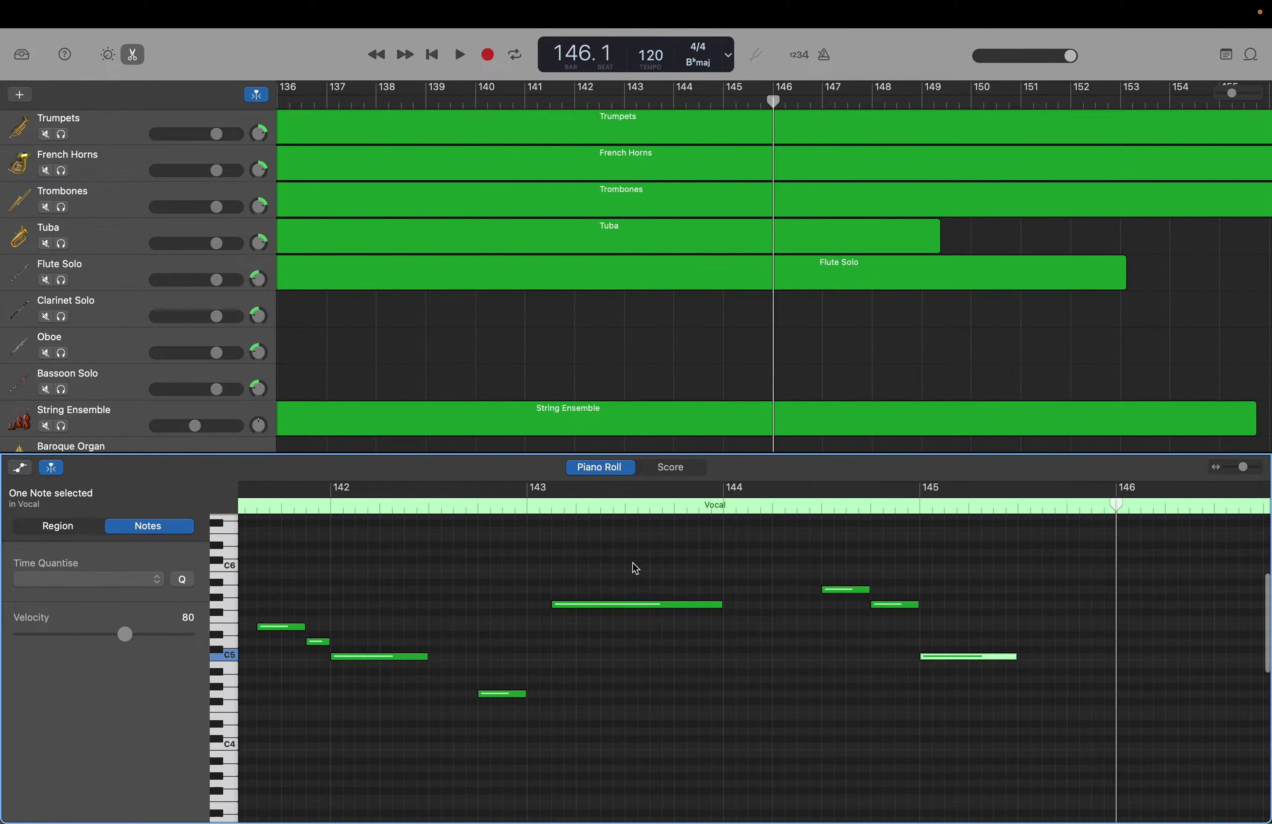
pyautogui.hscroll(5, 635, 568)
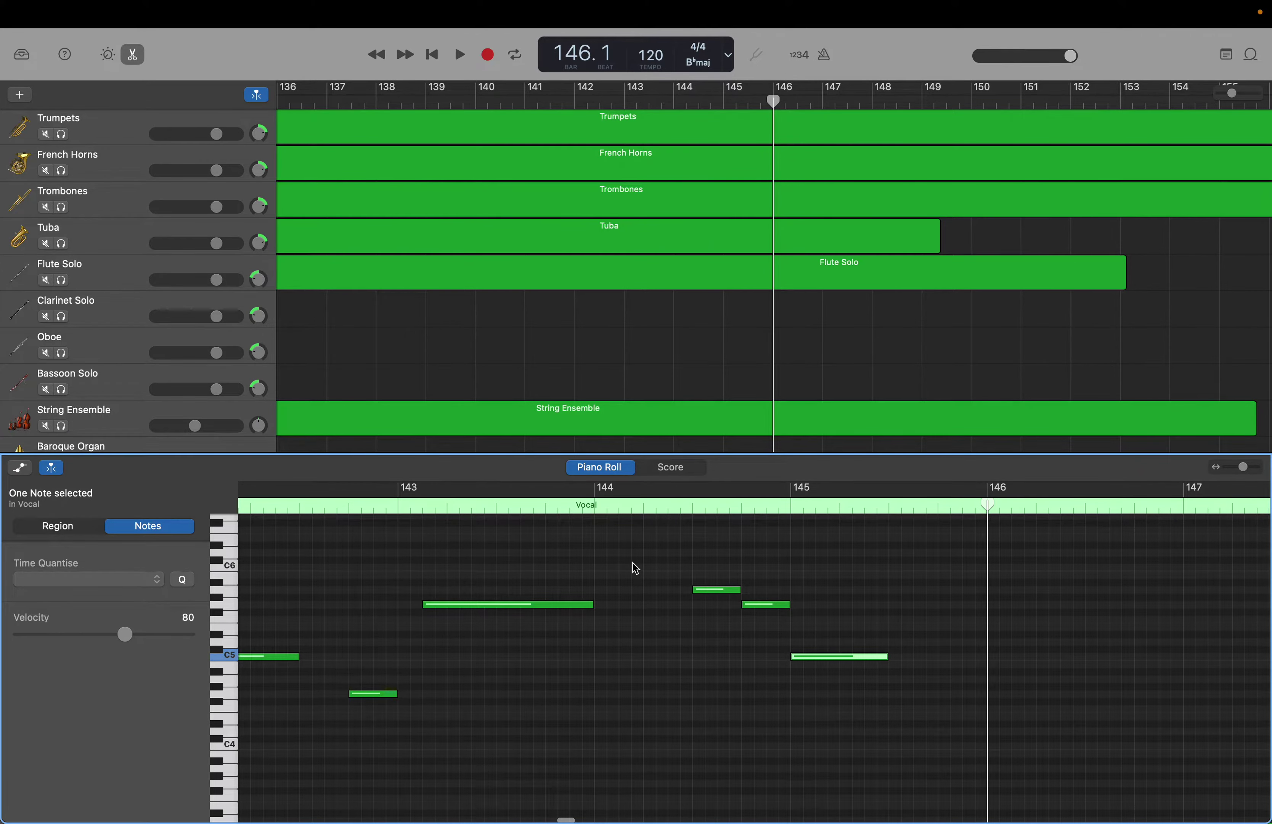
# Open the Heavy drum region and copy its notes from bar 65 through bar 80.
pyautogui.scroll(-5, 495, 401)
pyautogui.scroll(-2, 495, 401)
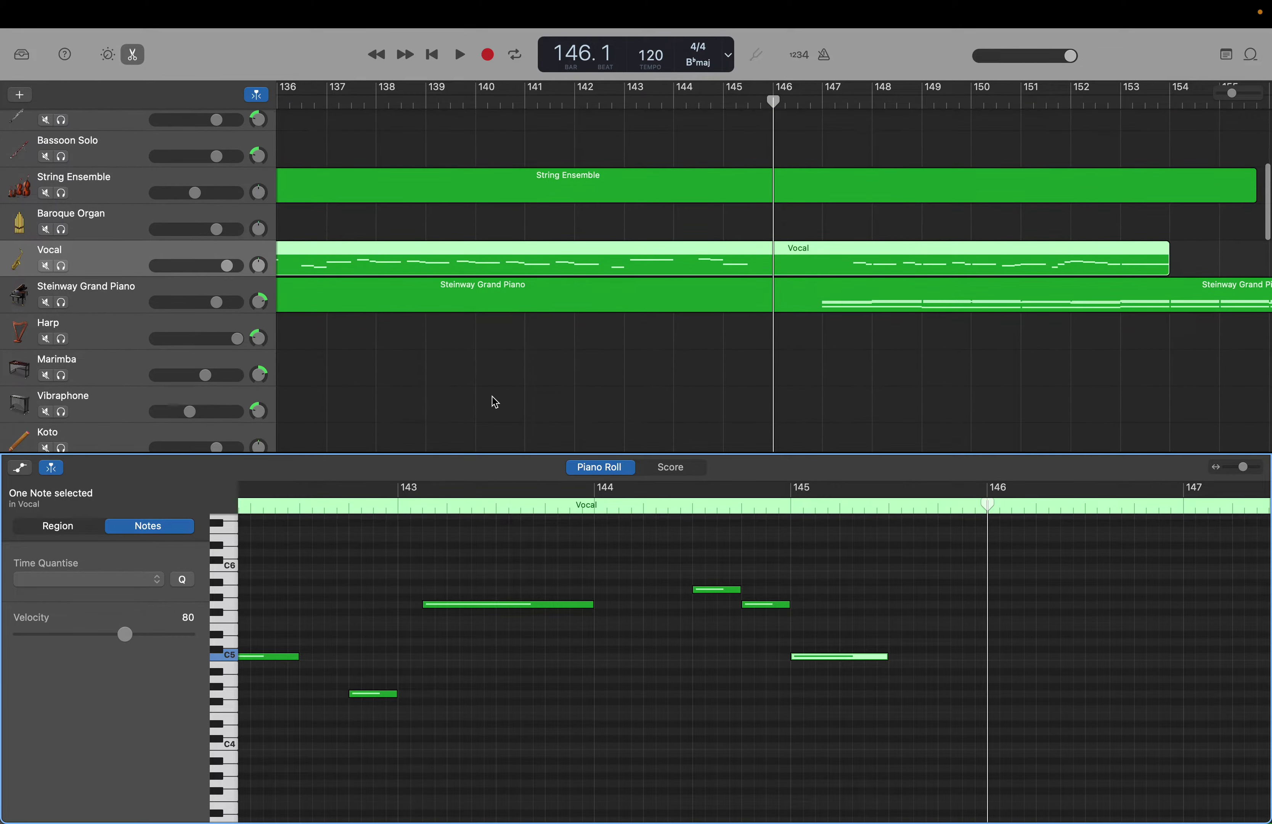
pyautogui.scroll(-1, 497, 371)
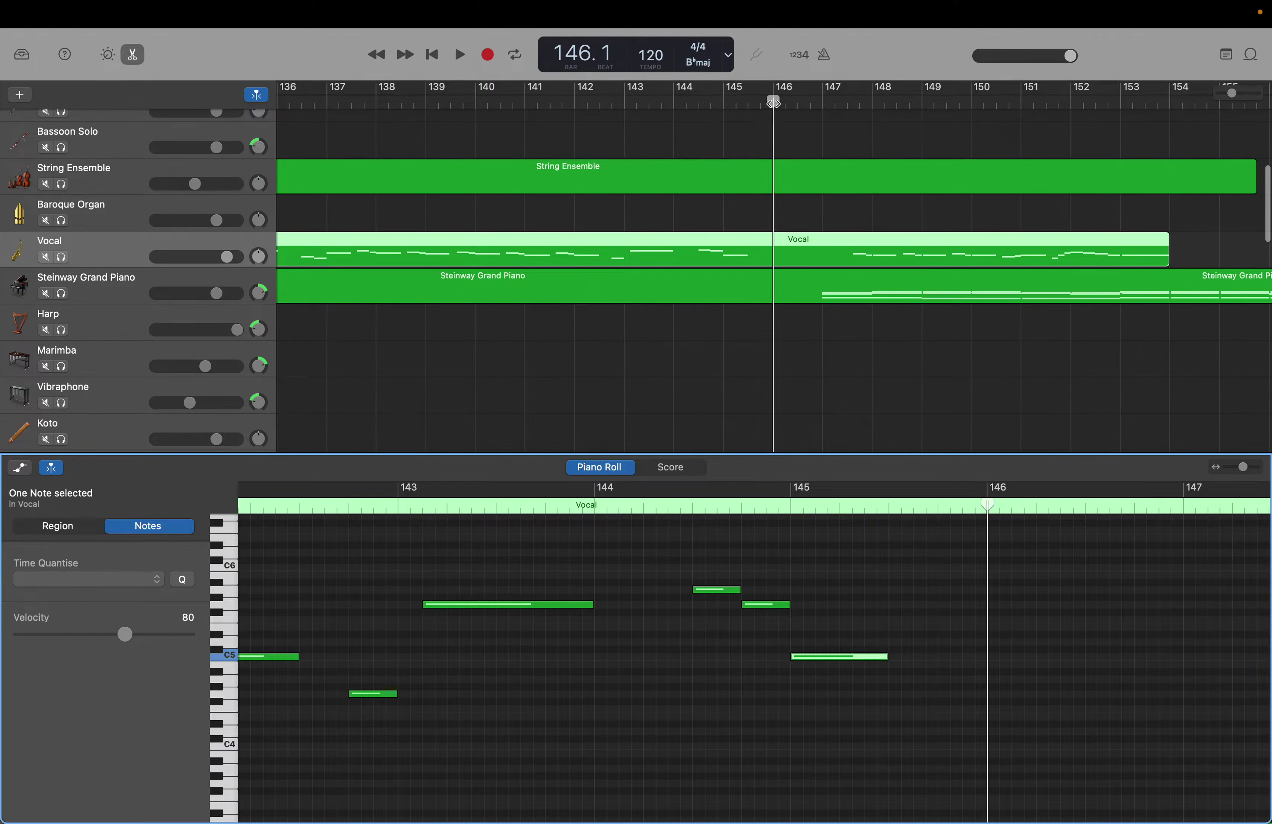
pyautogui.scroll(15, 773, 267)
pyautogui.click(661, 307)
# Paste the copied Heavy drum notes at bar 113 and again at bar 129.
pyautogui.moveTo(575, 54); pyautogui.dragTo(579, 58)
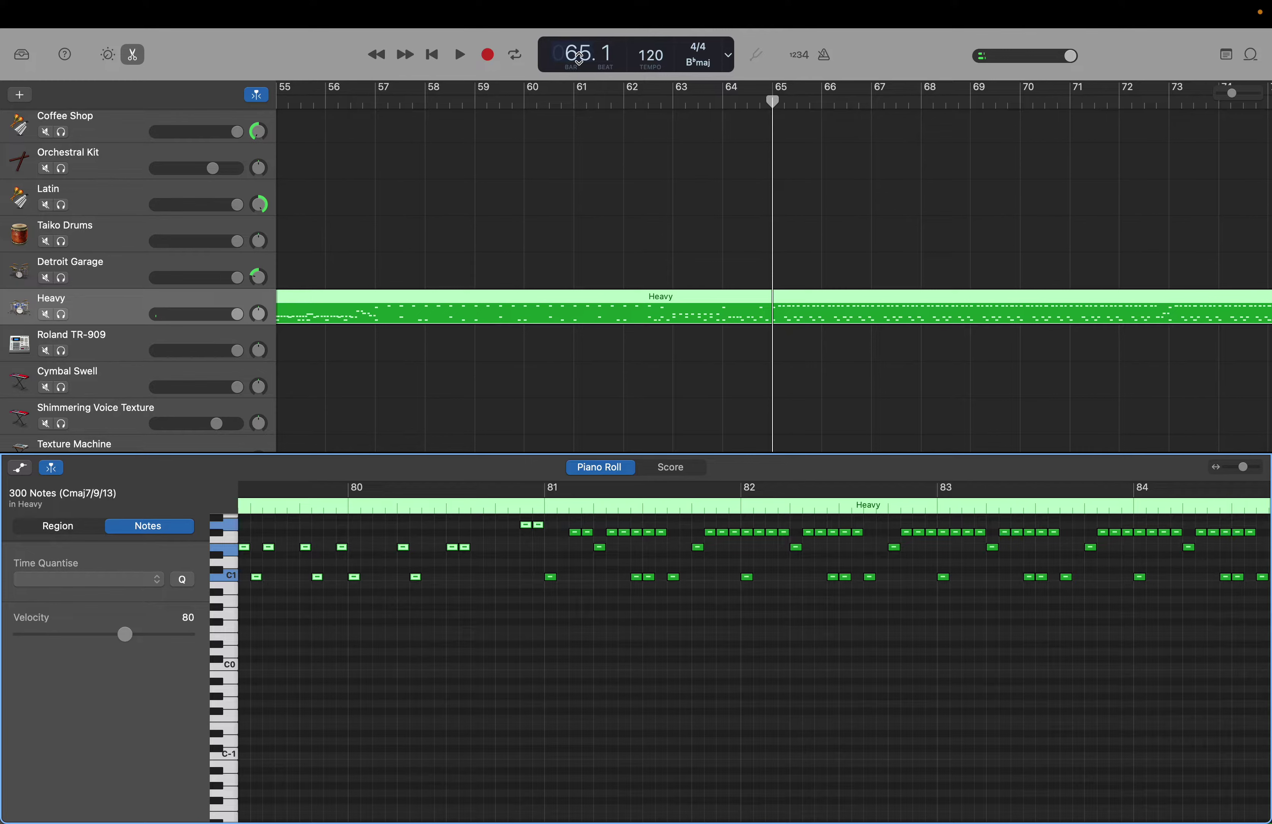
pyautogui.doubleClick(579, 58)
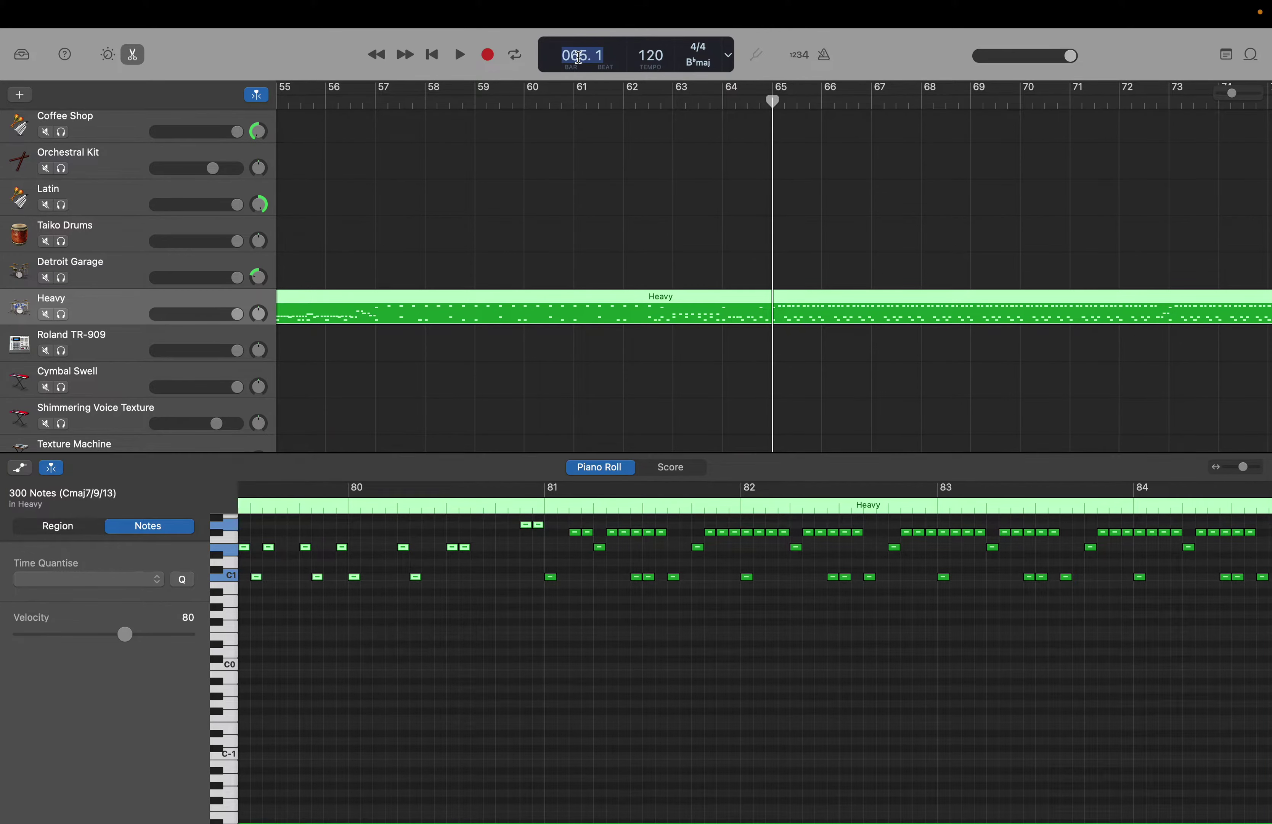
pyautogui.write('113')
pyautogui.press('Return')
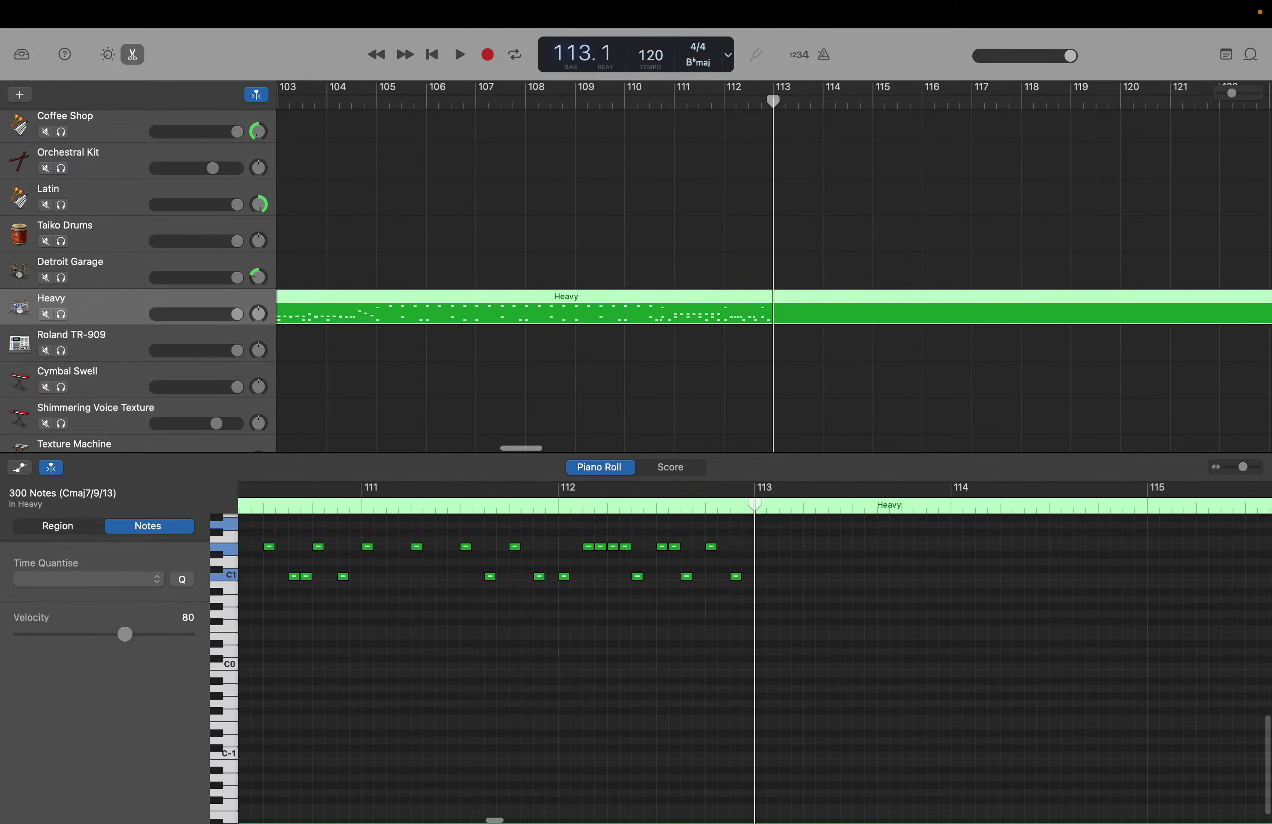
pyautogui.press('End')
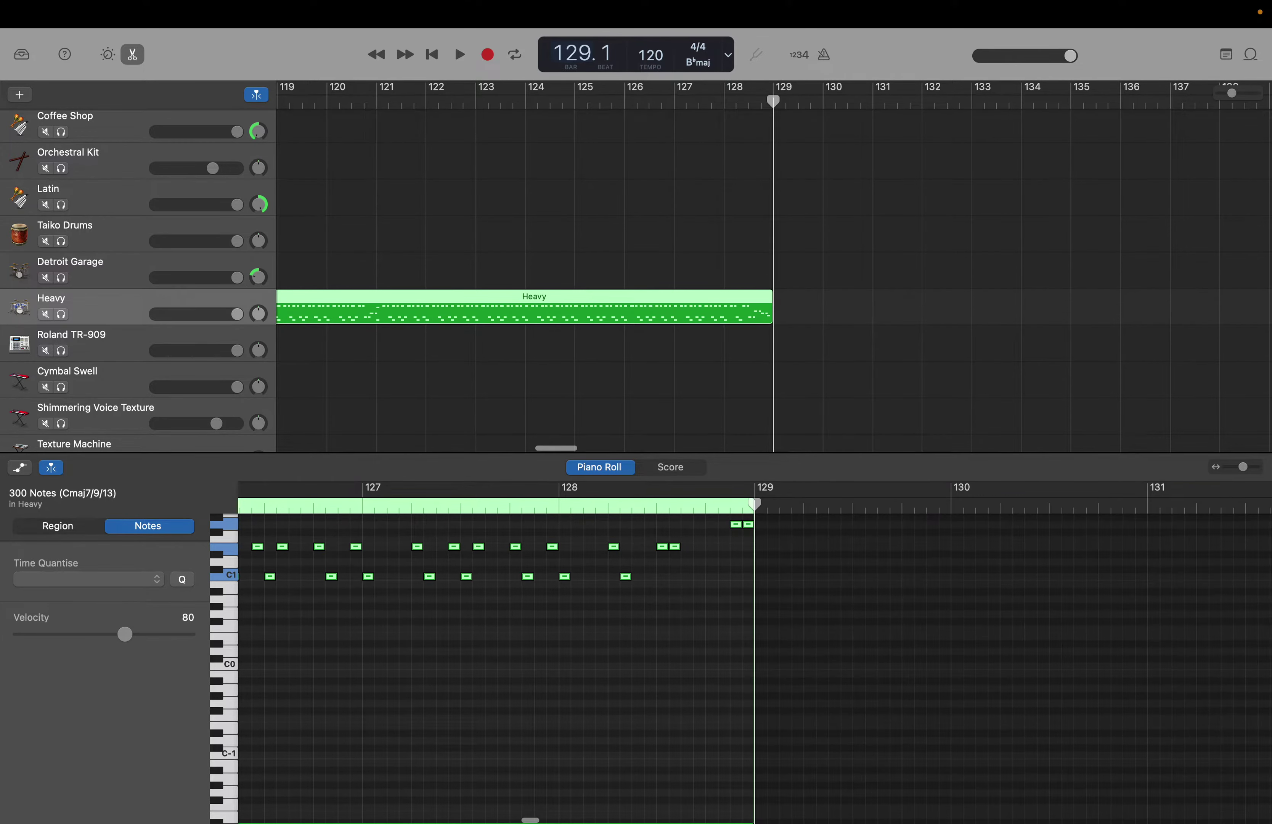
pyautogui.moveTo(652, 5)
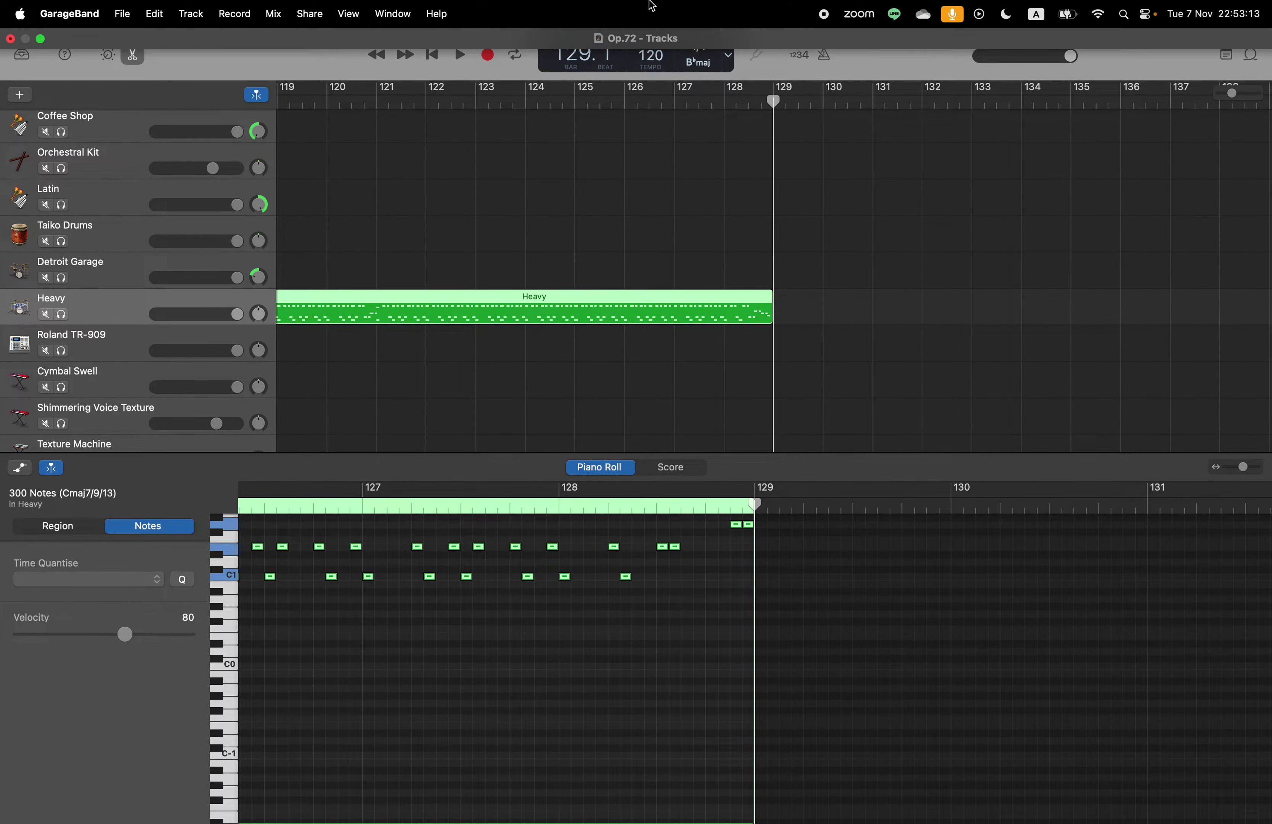
pyautogui.press('End')
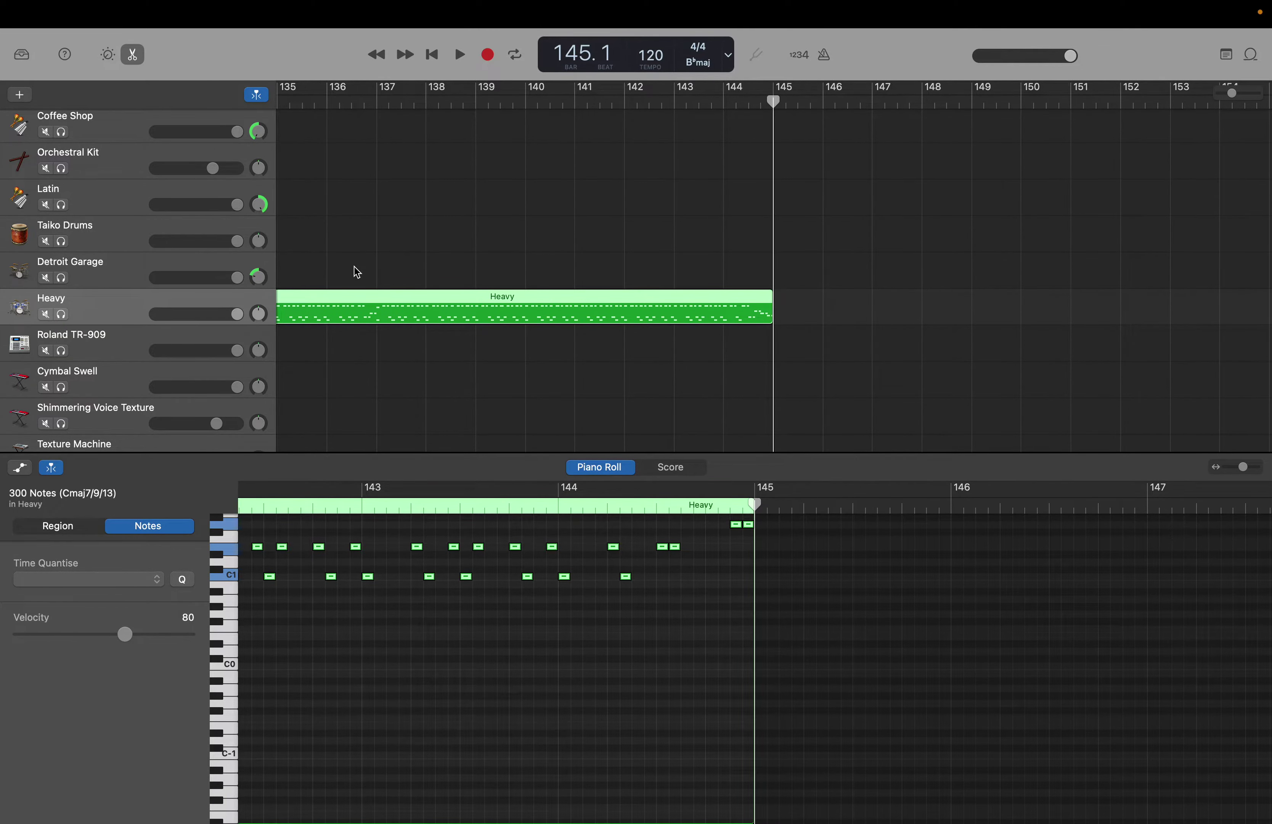
# Extend the end of the Heavy drum region to about bar 174 and the Picked Bass region past bar 177.
pyautogui.scroll(3, 354, 266)
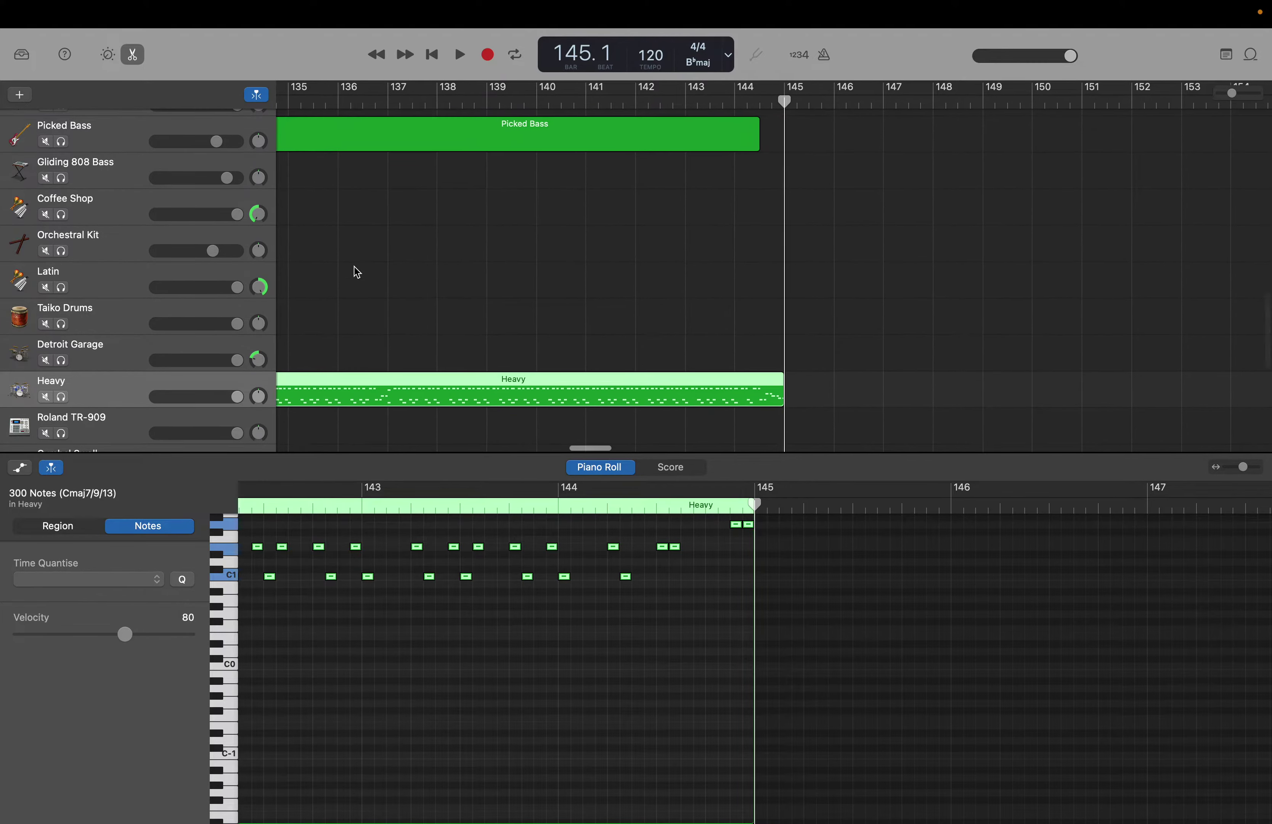
pyautogui.hscroll(-1, 357, 272)
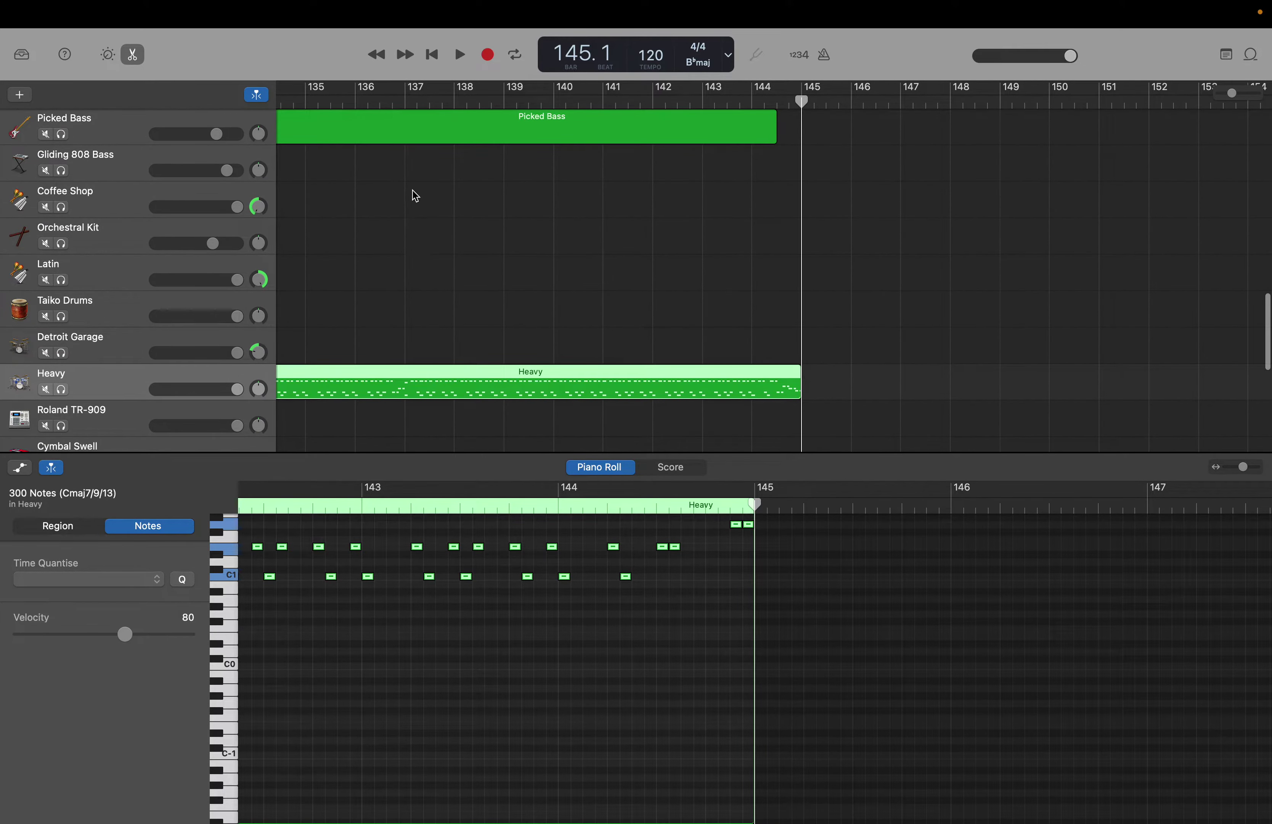
pyautogui.click(409, 140)
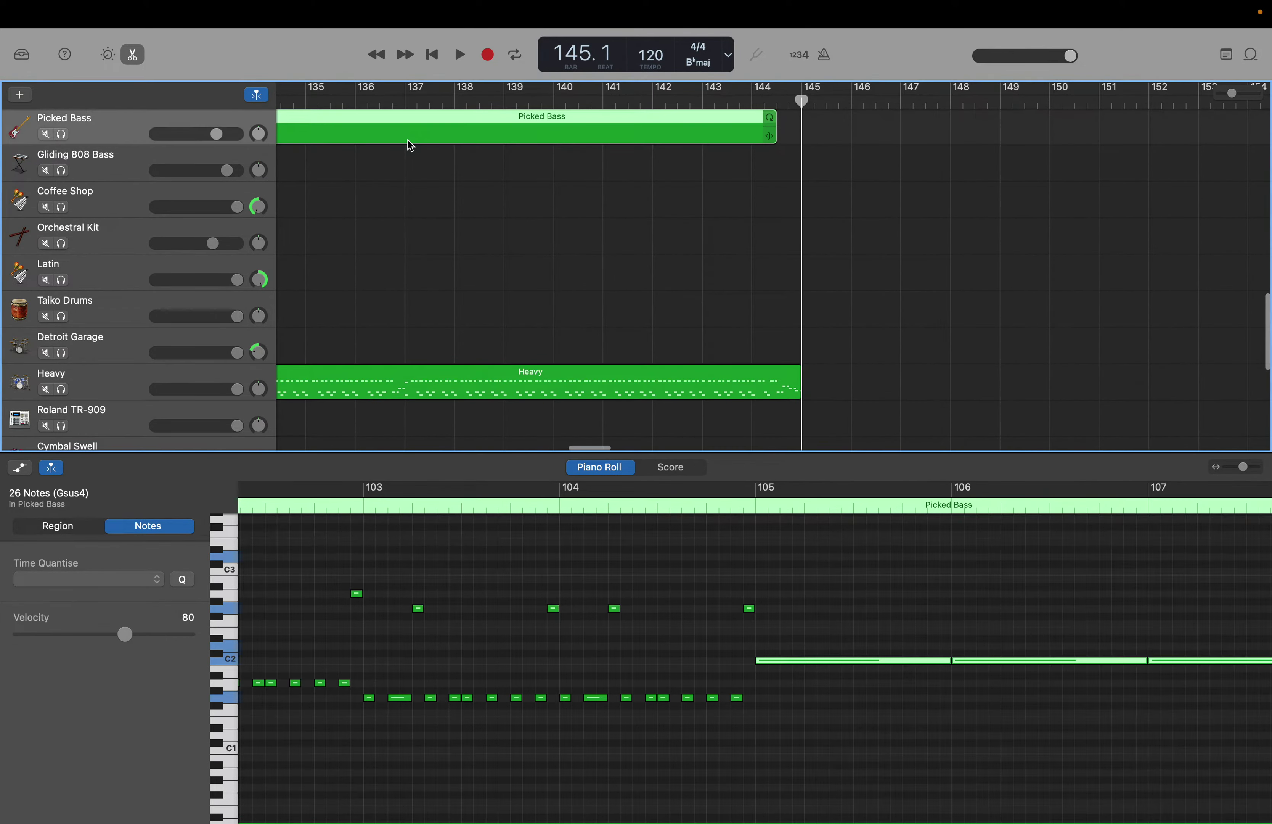
pyautogui.scroll(2, 409, 144)
pyautogui.scroll(-2, 781, 203)
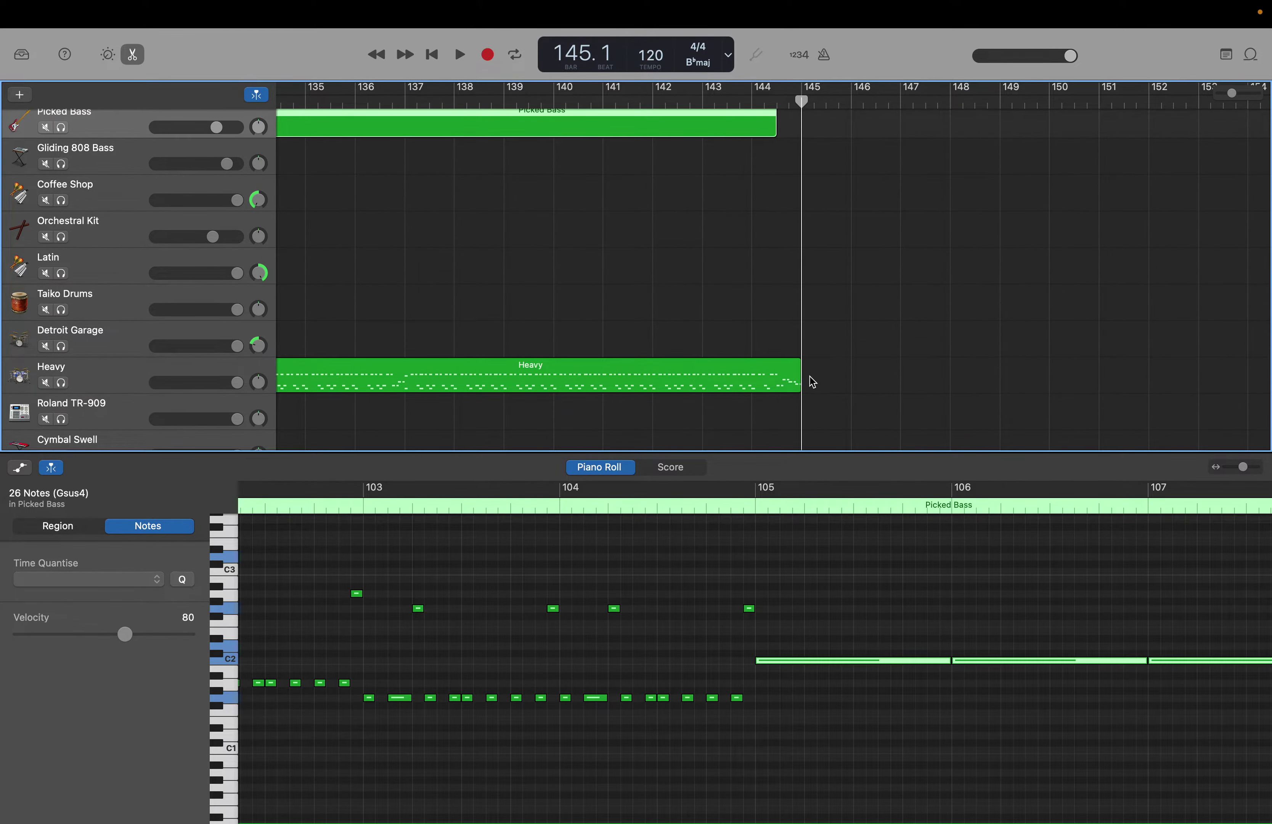
pyautogui.click(801, 384)
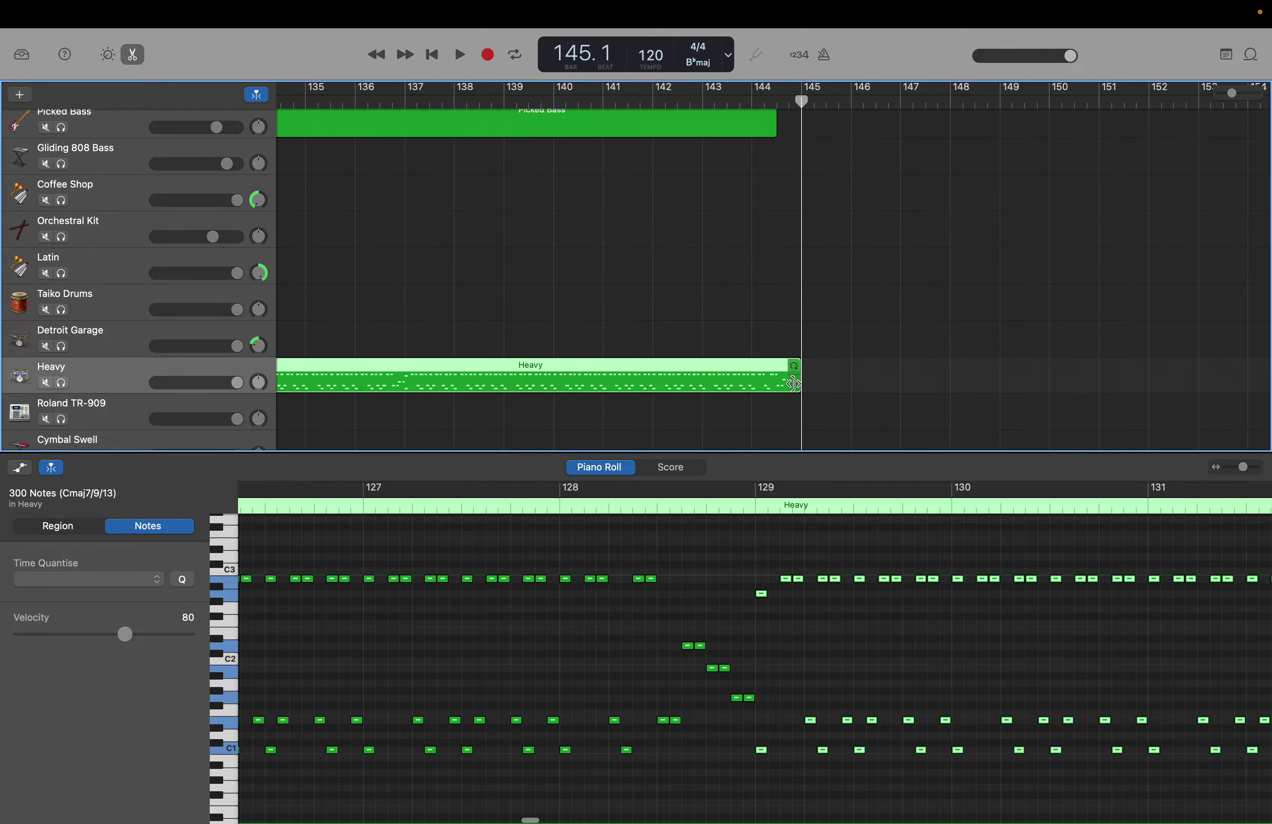
pyautogui.moveTo(800, 384); pyautogui.dragTo(928, 385)
pyautogui.moveTo(1268, 409); pyautogui.dragTo(1268, 439)
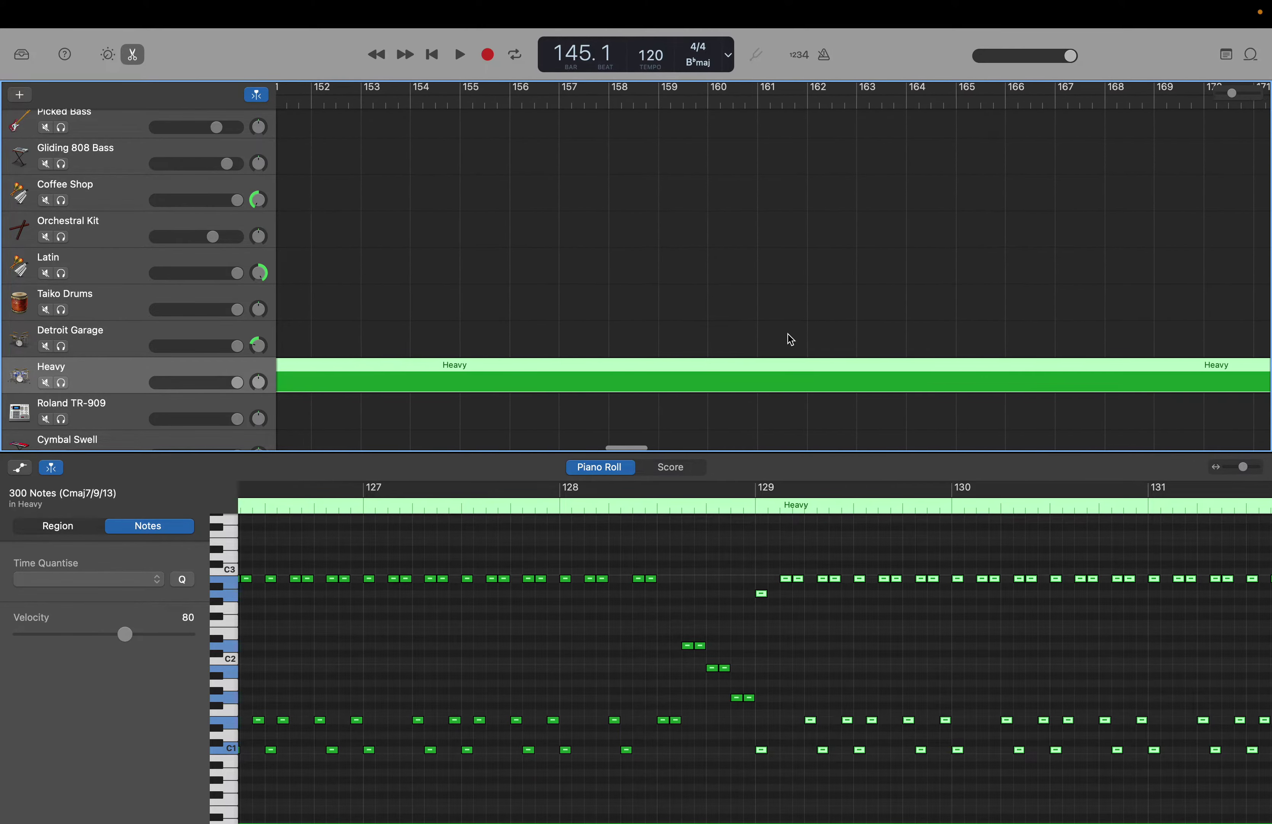
pyautogui.hscroll(-10, 788, 333)
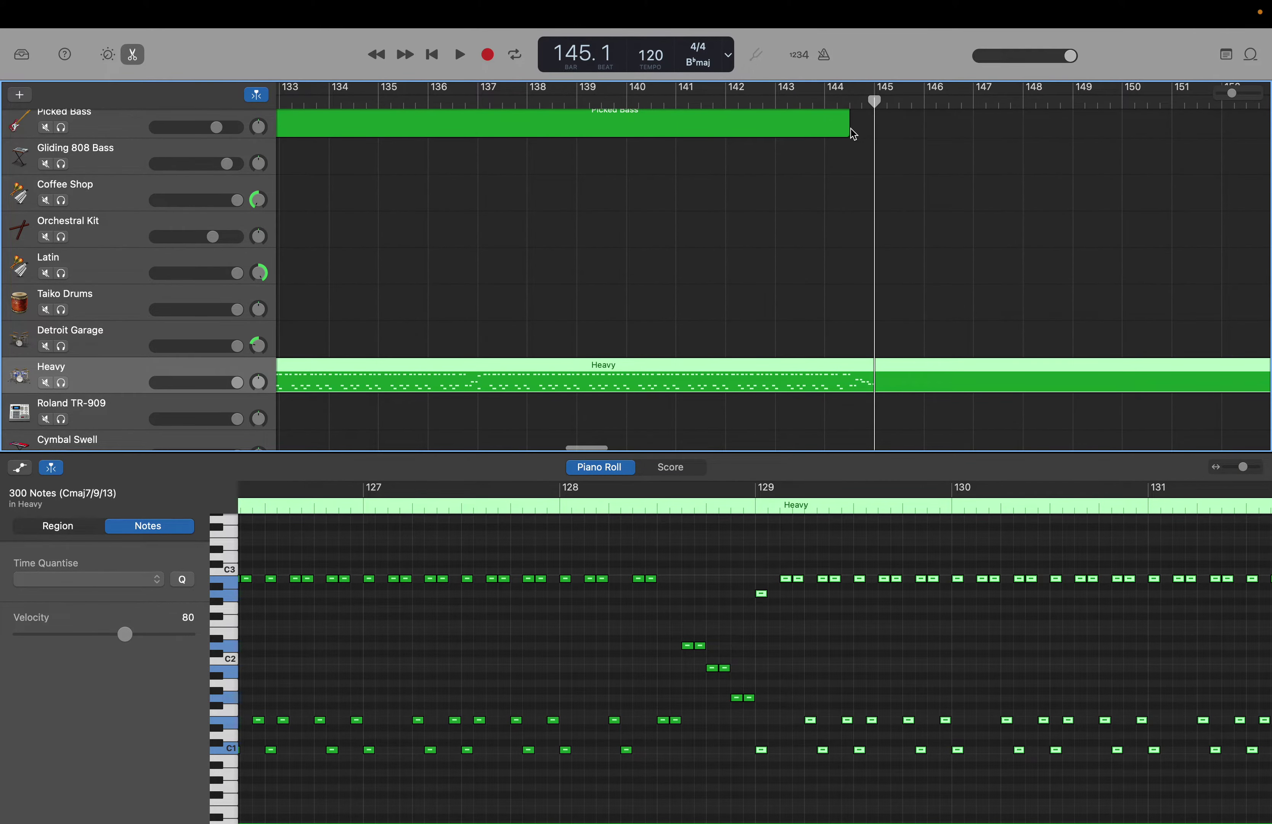
pyautogui.moveTo(847, 130); pyautogui.dragTo(1102, 374)
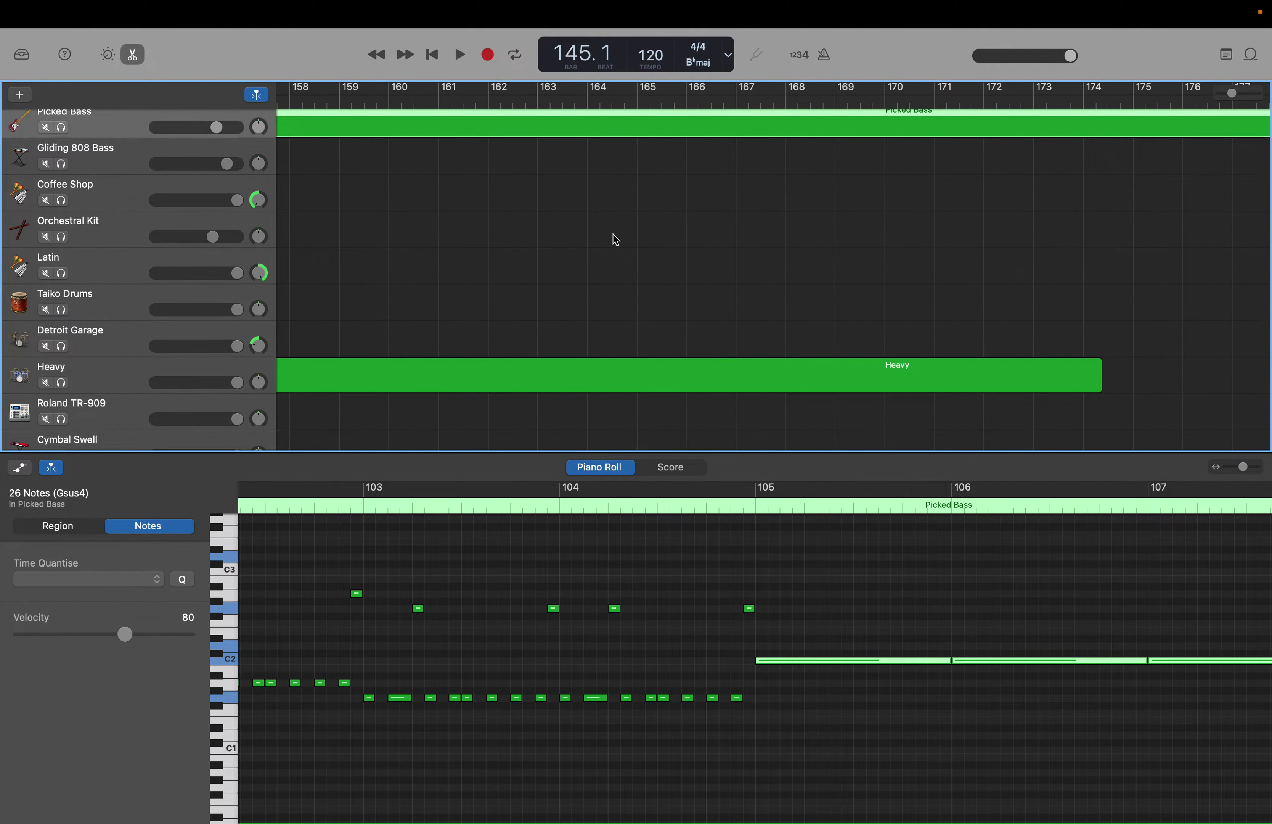
pyautogui.hscroll(-15, 616, 239)
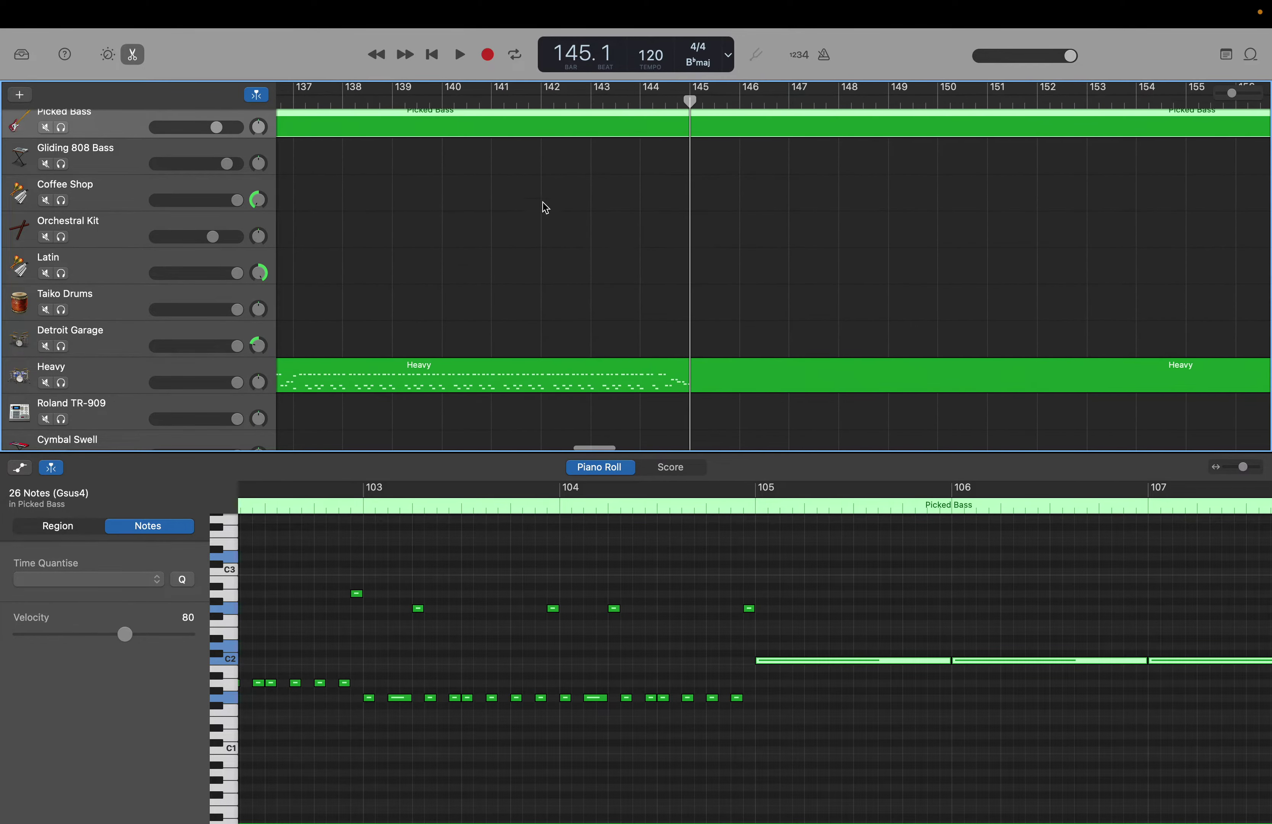
# Select and copy the Picked Bass notes from bar 65 through bar 80.
pyautogui.scroll(1, 160, 118)
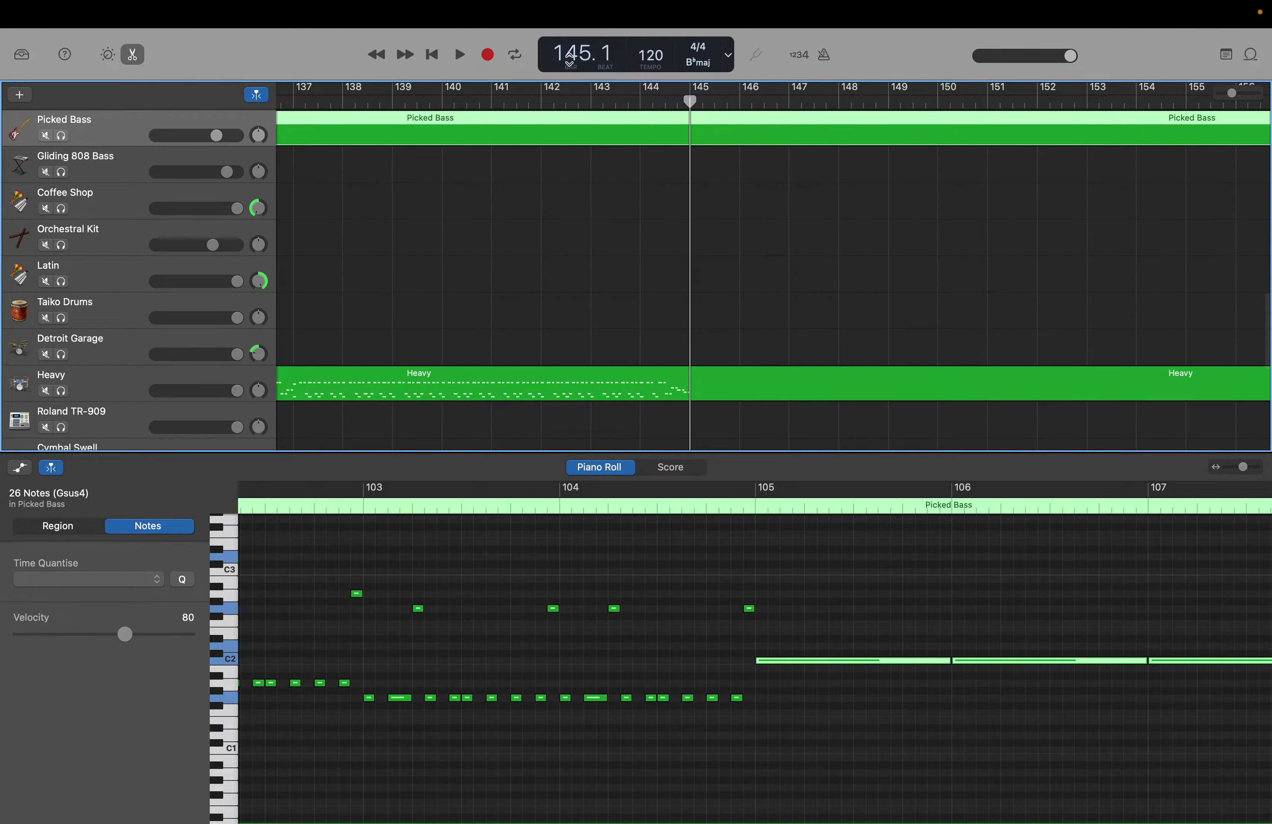
pyautogui.doubleClick(569, 55)
pyautogui.write('65')
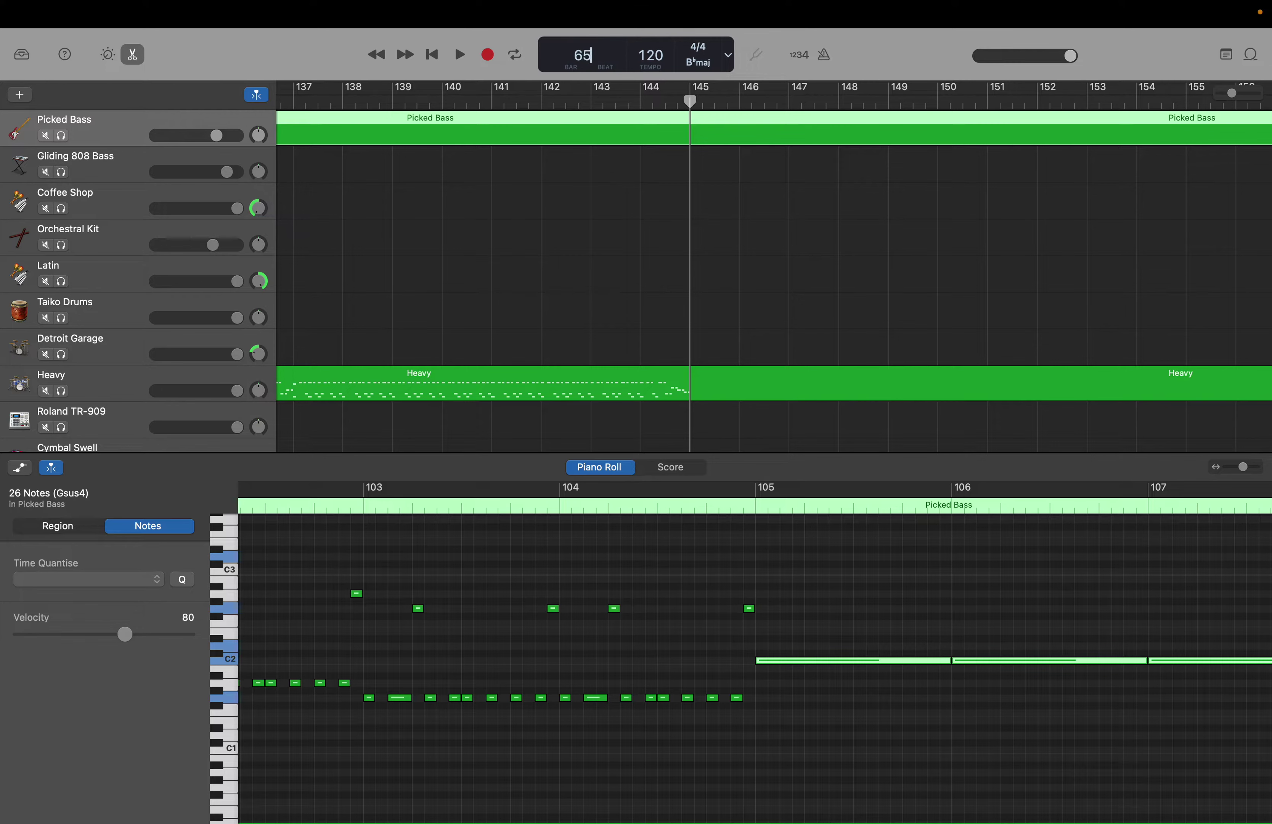
pyautogui.press('Return')
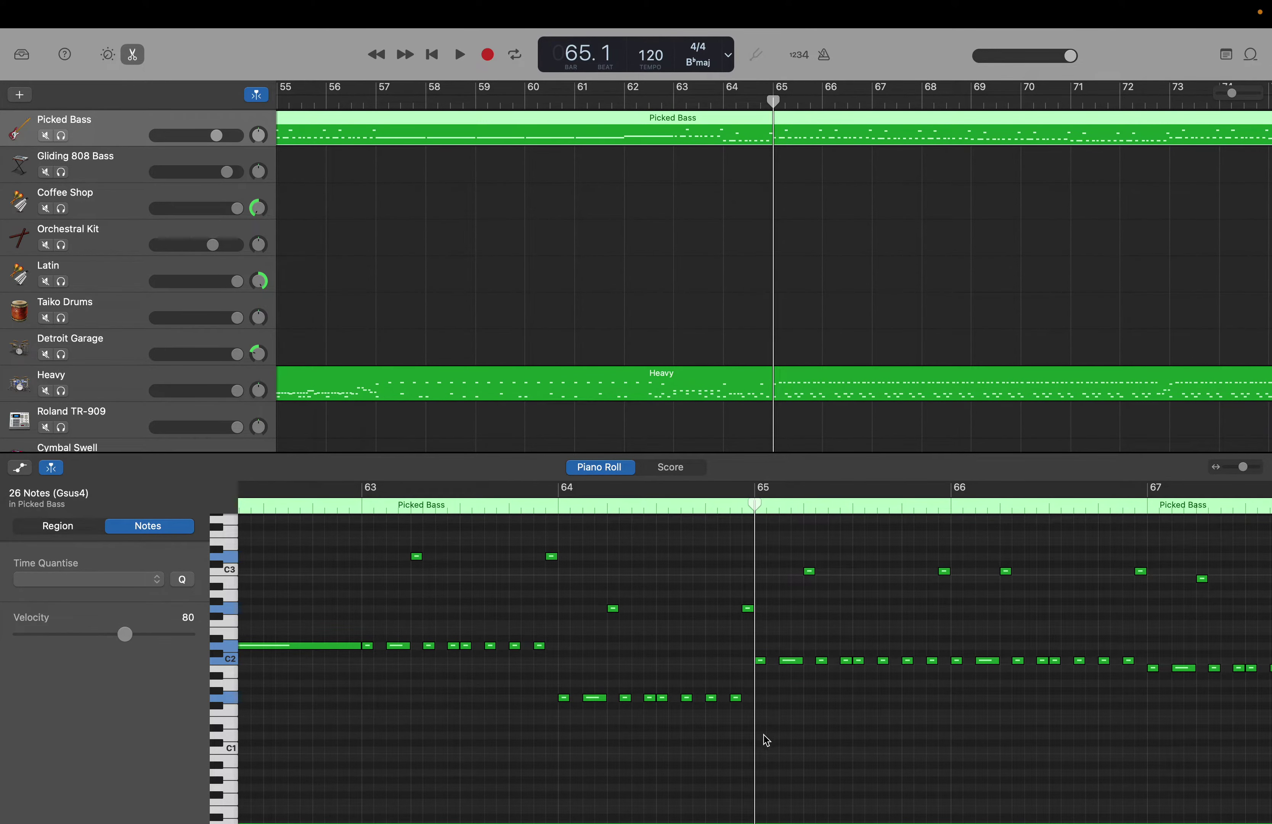
pyautogui.moveTo(760, 752); pyautogui.dragTo(897, 479)
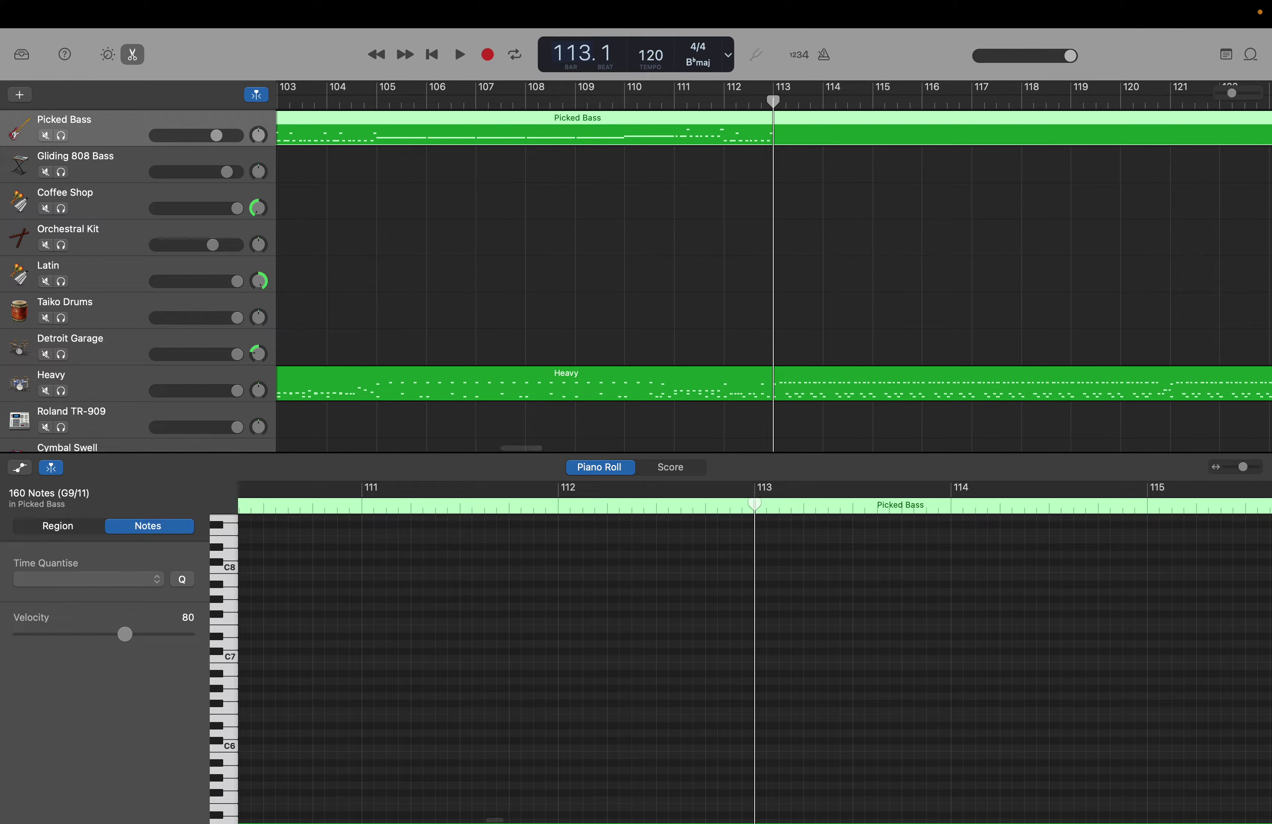
# Paste the copied Picked Bass notes at bar 113 and again at bar 129, and extend the region's end past bar 173.
pyautogui.press('.')
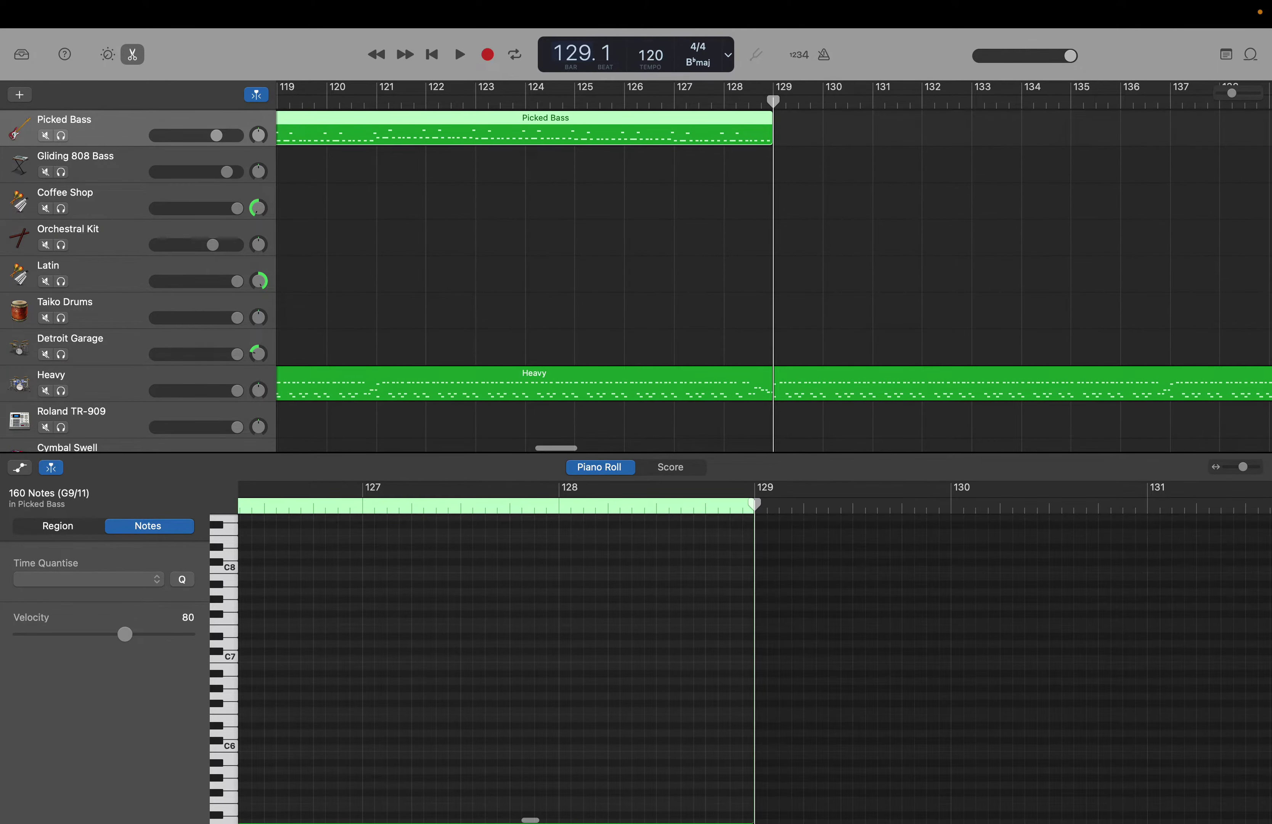
pyautogui.press('.')
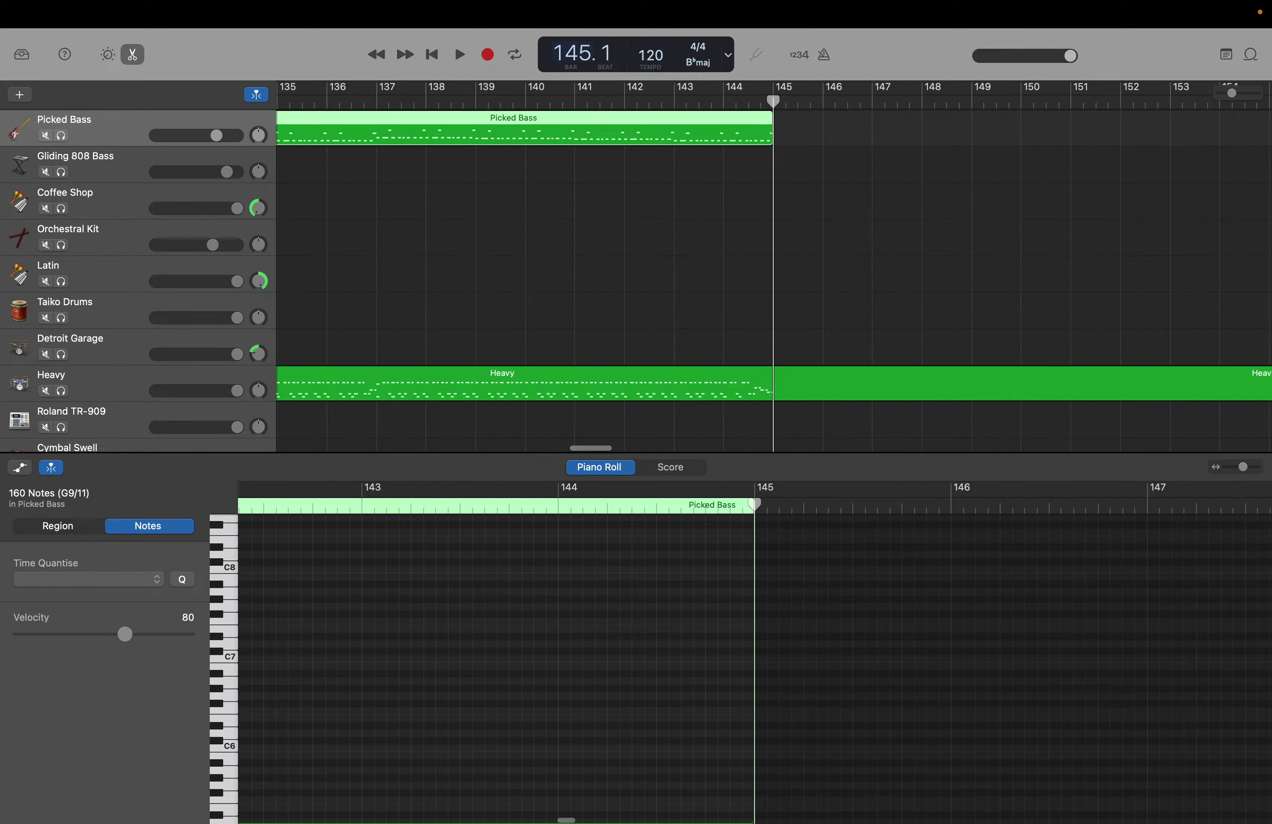
pyautogui.scroll(-15, 695, 607)
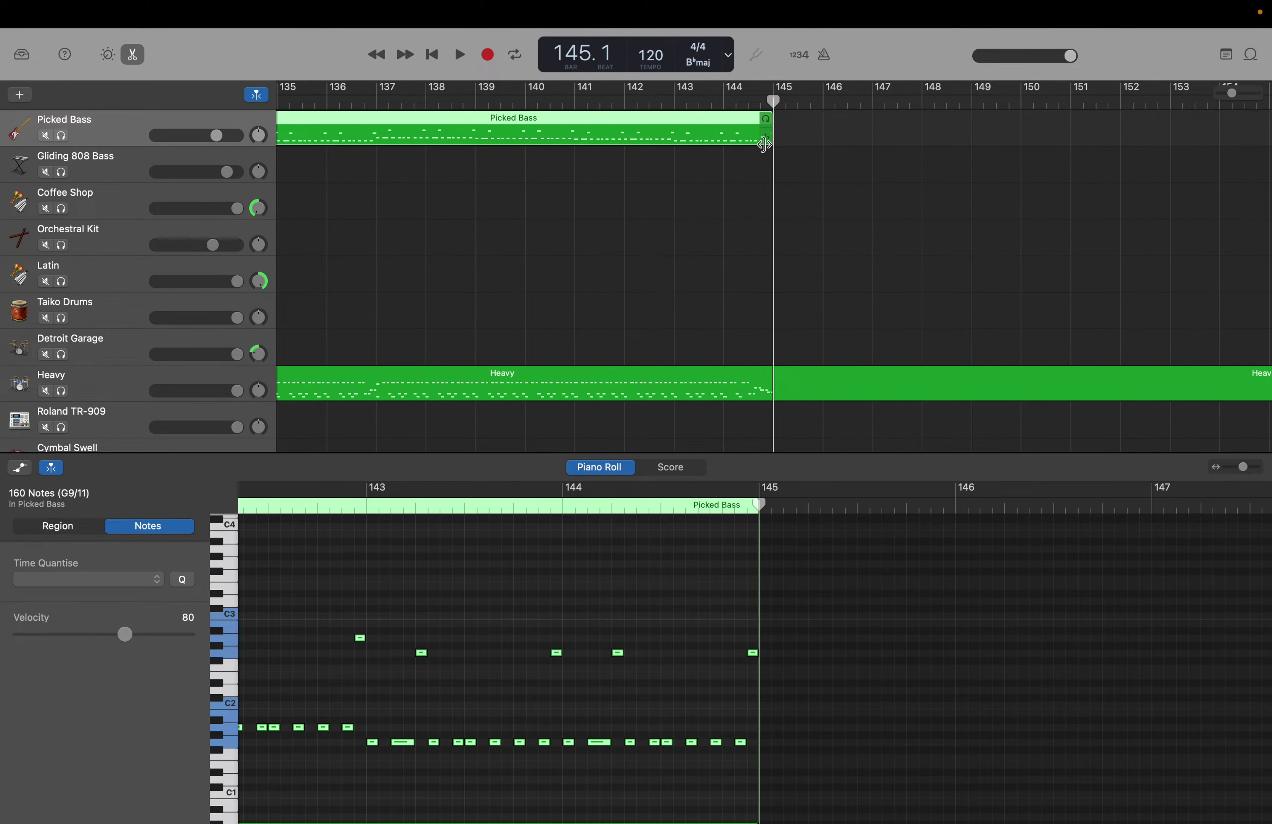
pyautogui.moveTo(771, 138); pyautogui.dragTo(1268, 207)
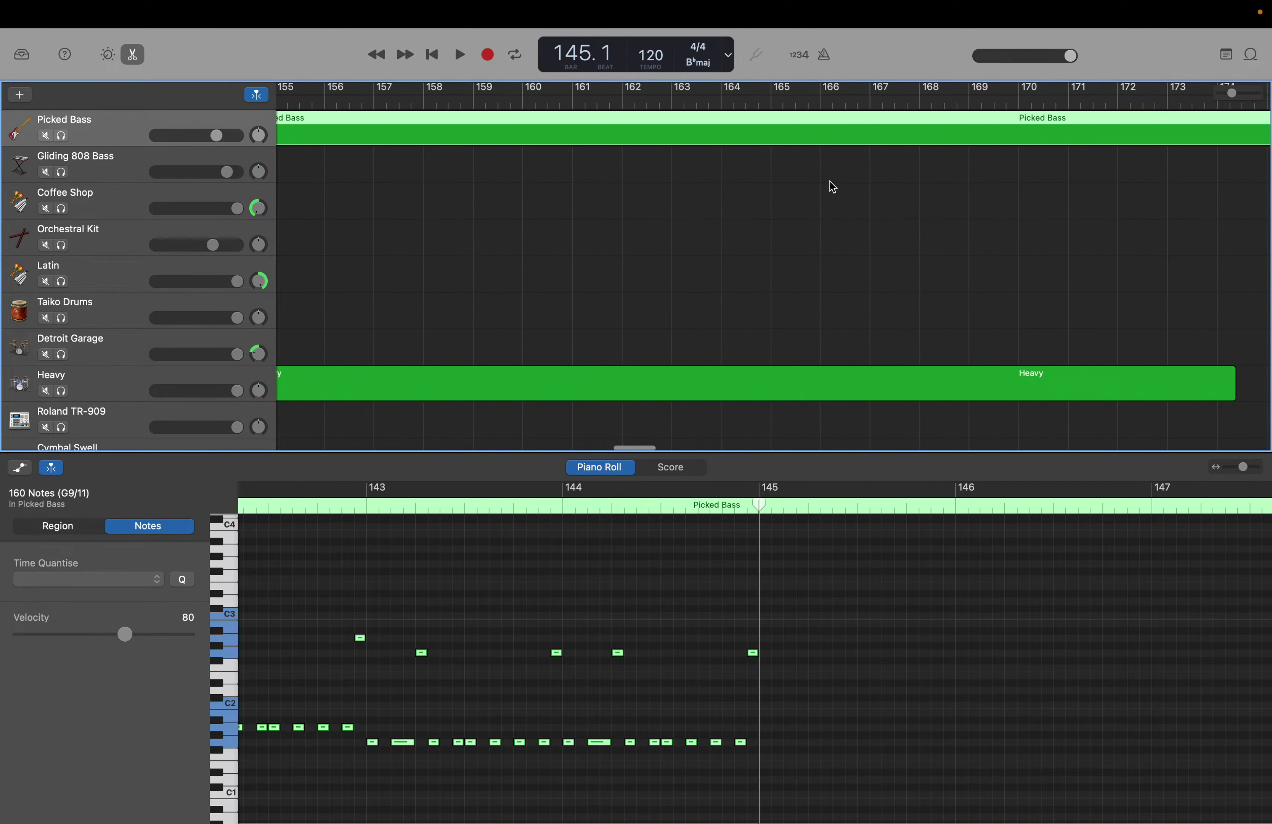
# Open the Classic Clean guitar region and copy its notes from bar 65 through bar 80.
pyautogui.hscroll(-10, 832, 186)
pyautogui.scroll(5, 832, 186)
pyautogui.hscroll(-3, 833, 186)
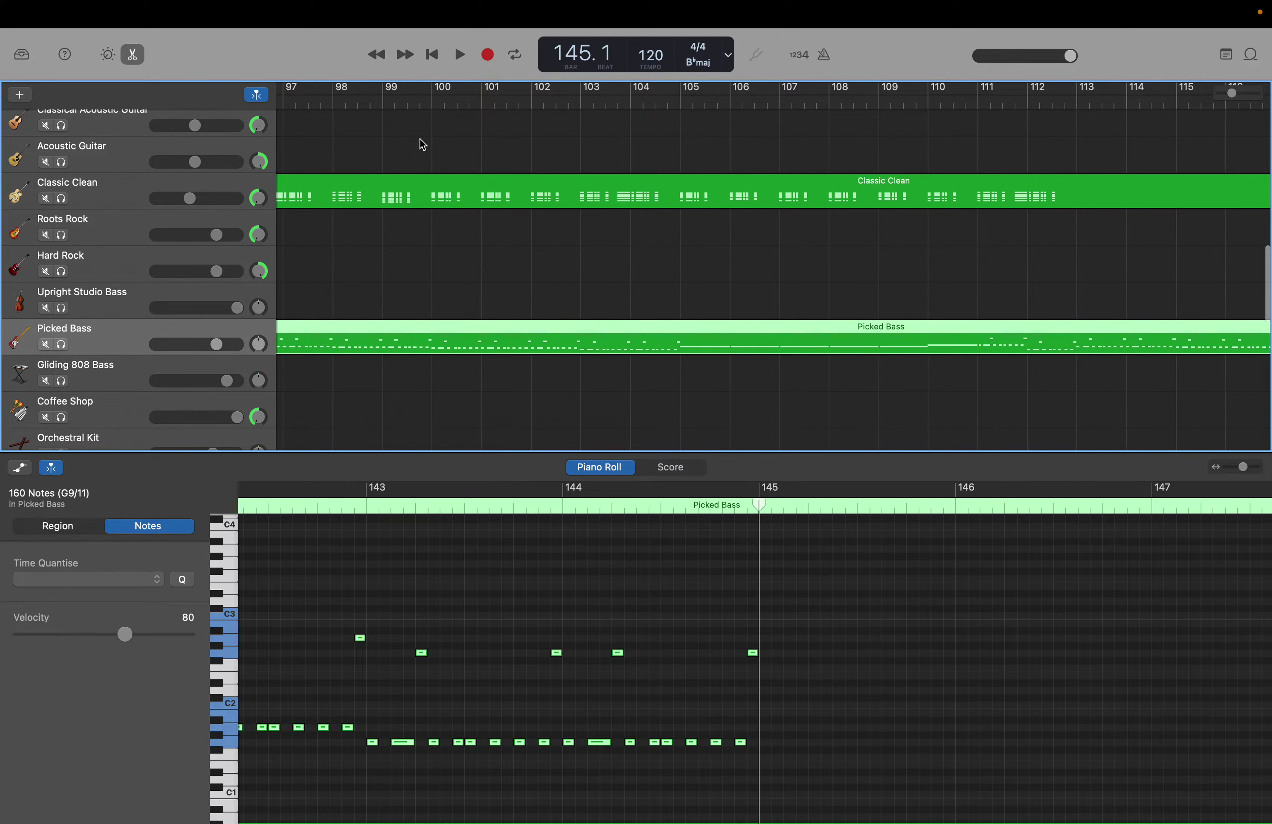
pyautogui.click(82, 202)
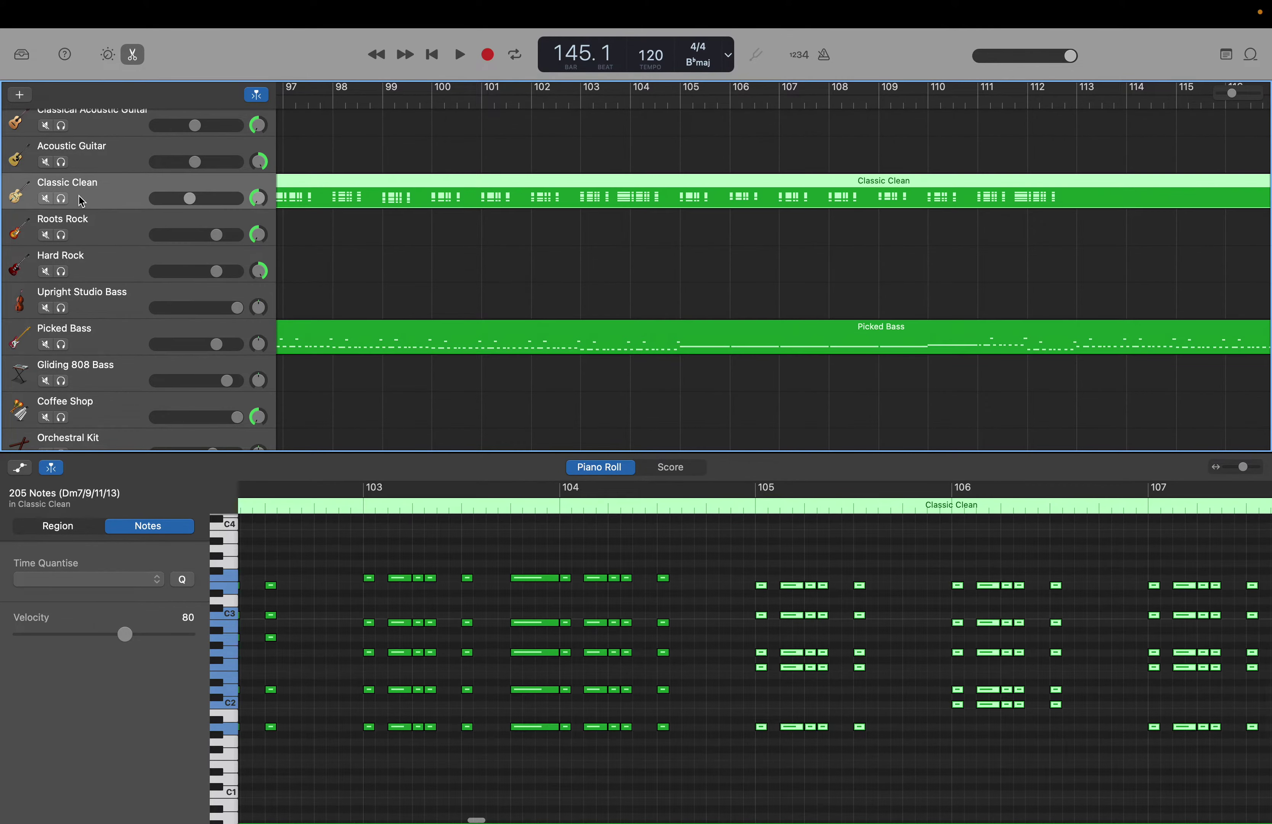
pyautogui.doubleClick(577, 61)
pyautogui.write('65')
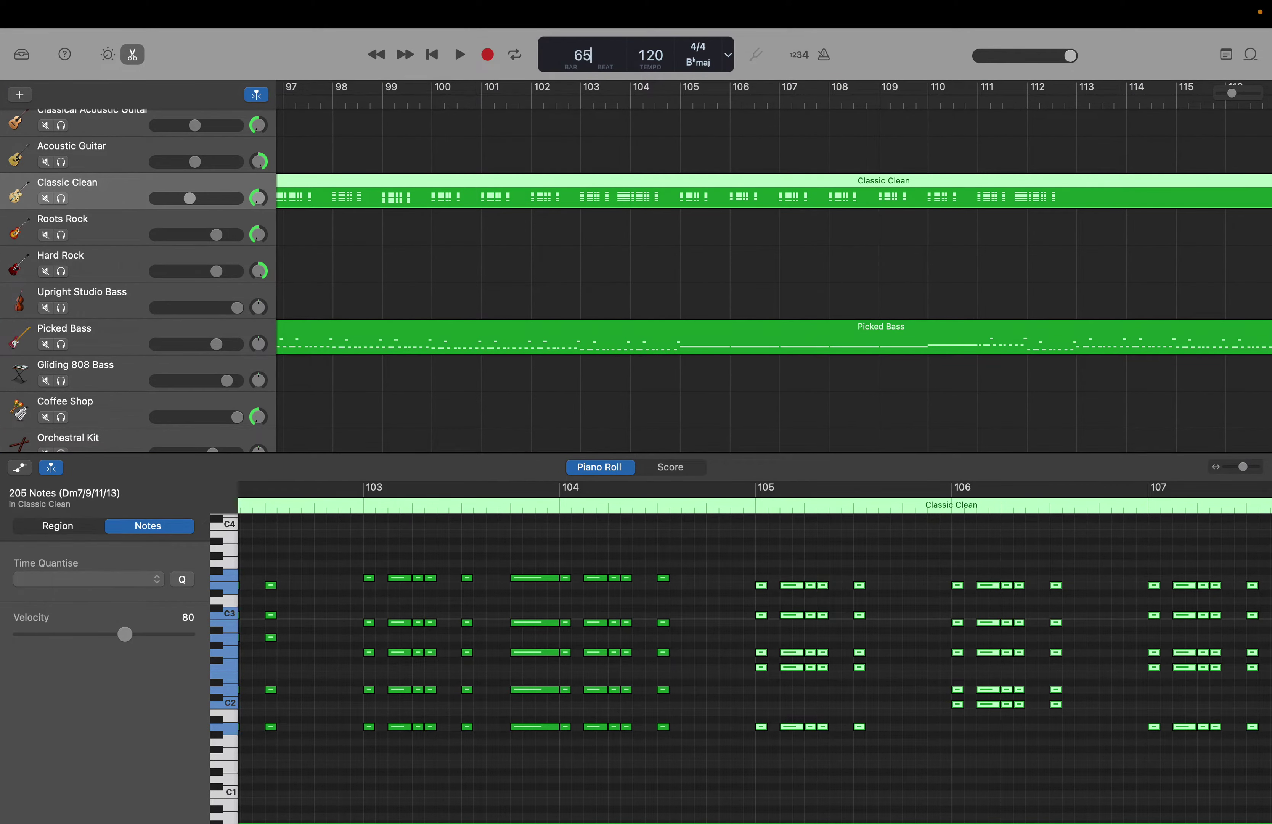
pyautogui.press('Return')
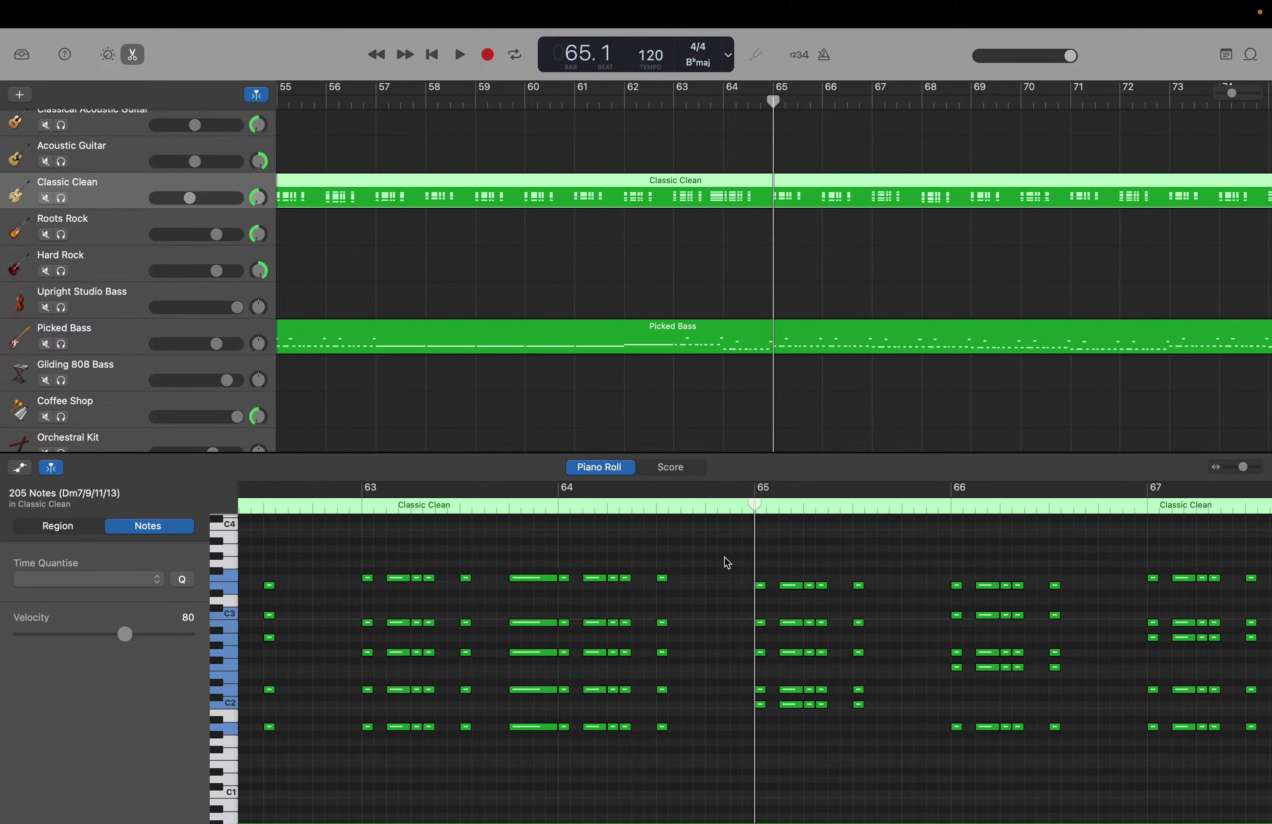
pyautogui.moveTo(730, 559); pyautogui.dragTo(663, 580)
pyautogui.moveTo(684, 533); pyautogui.dragTo(1050, 657)
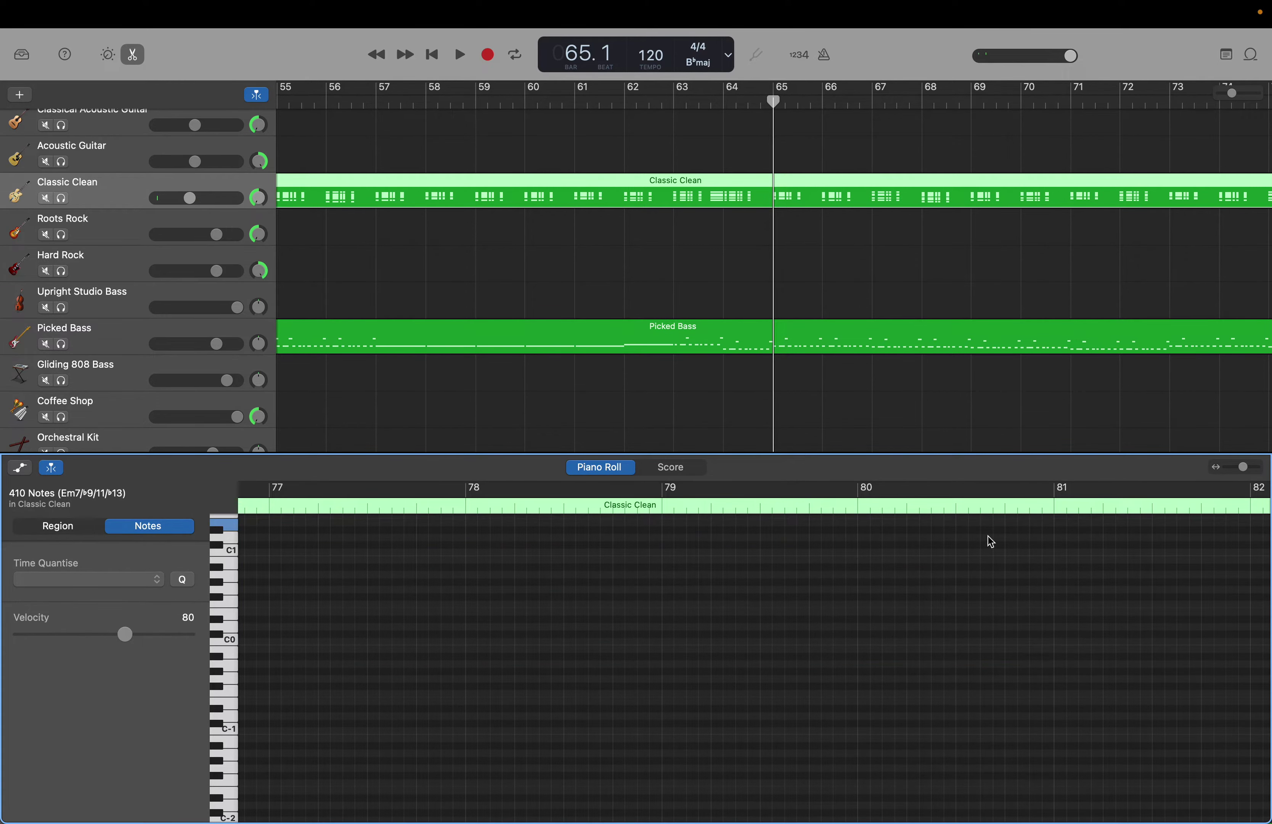
# Paste the copied Classic Clean notes at bar 113 and again at bar 129.
pyautogui.doubleClick(579, 56)
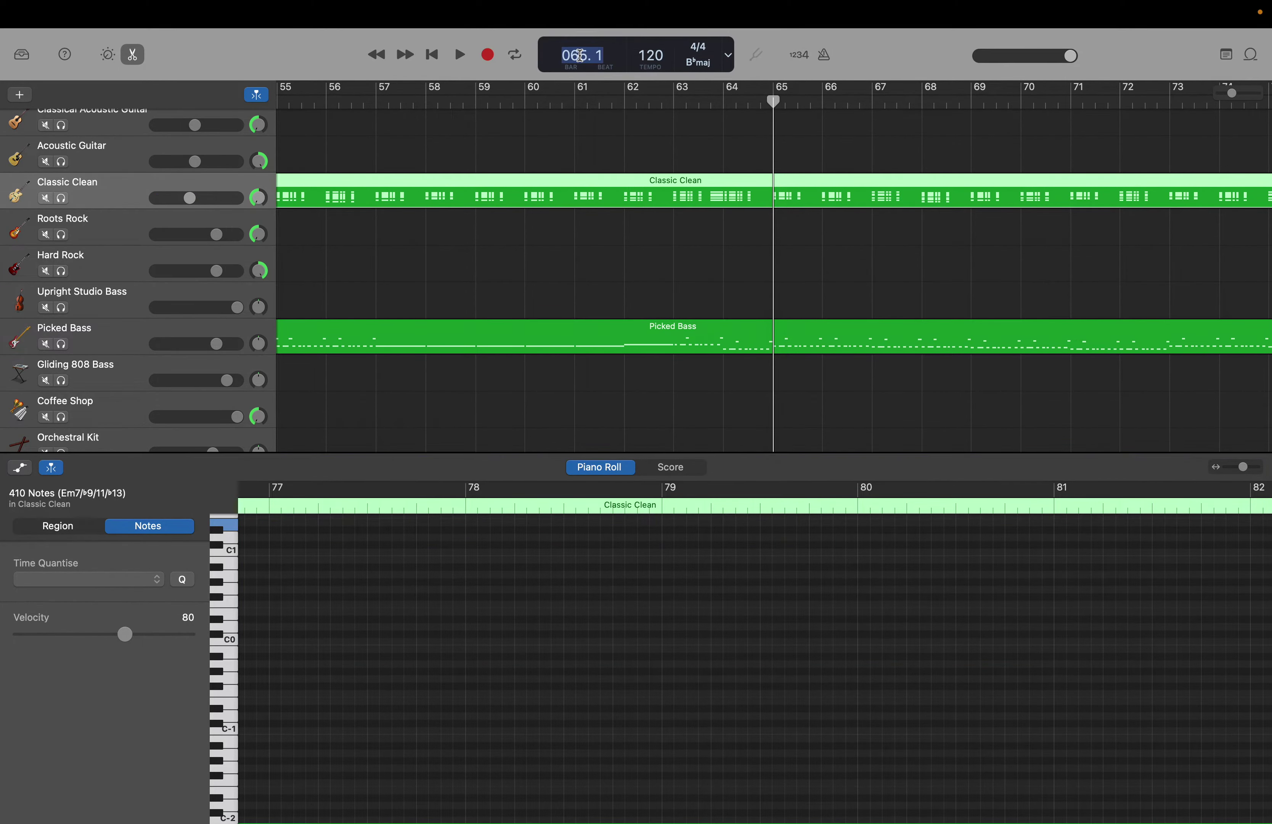
pyautogui.write('113')
pyautogui.press('Return')
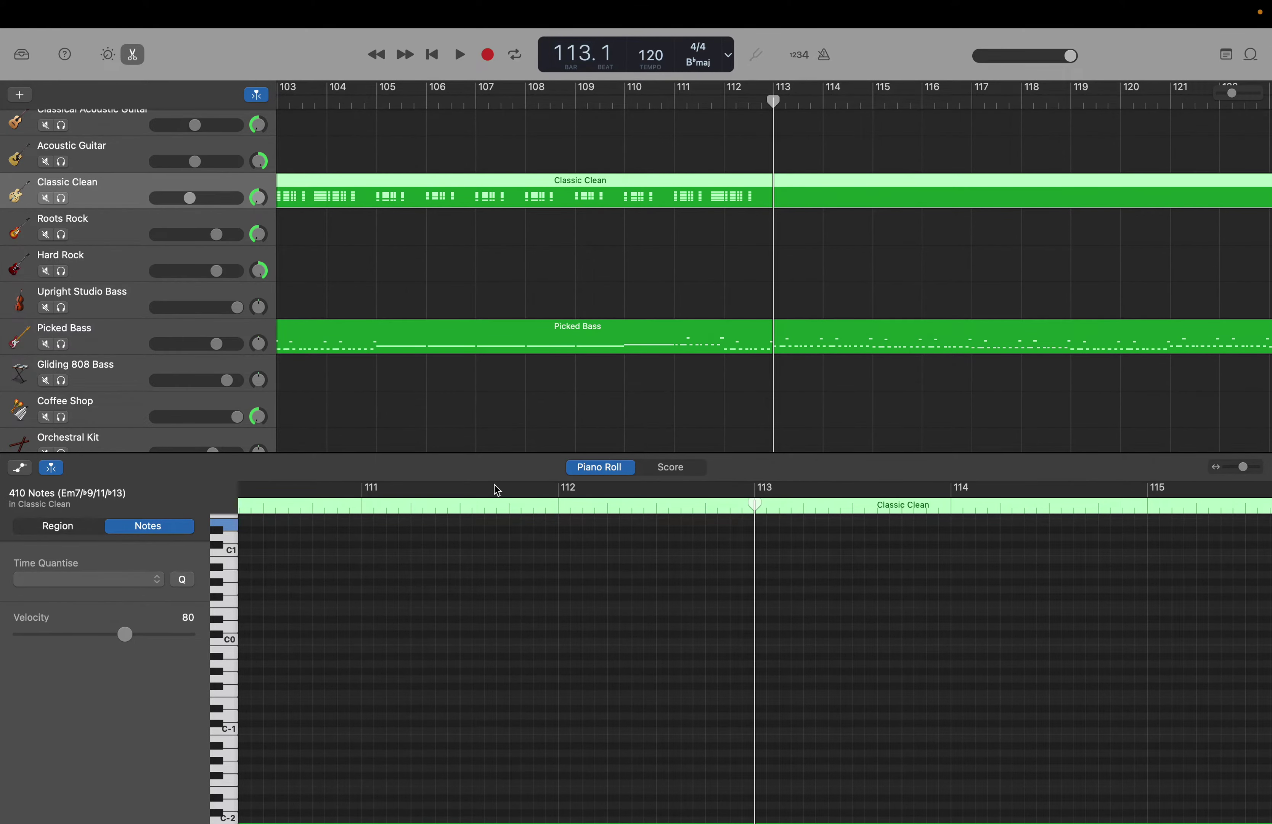
pyautogui.scroll(10, 512, 599)
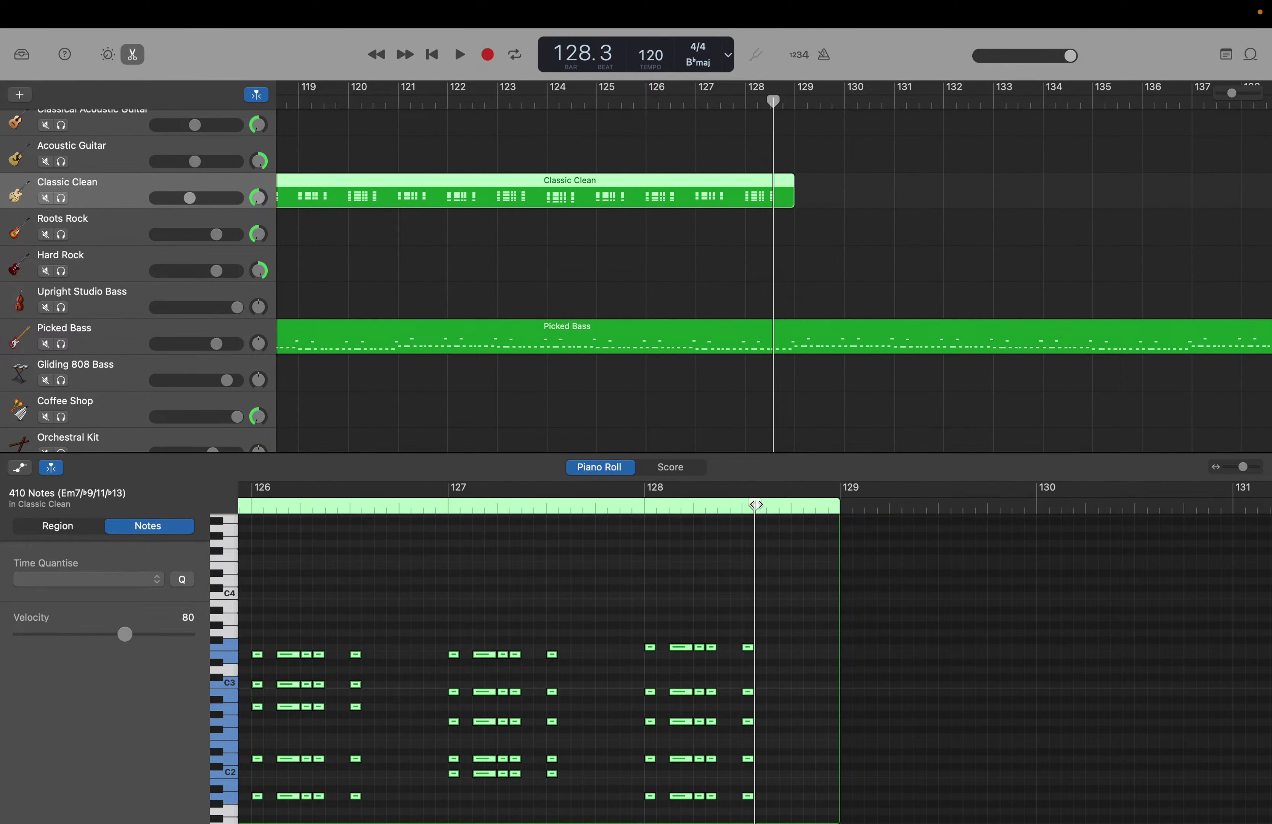
pyautogui.moveTo(756, 504); pyautogui.dragTo(835, 506)
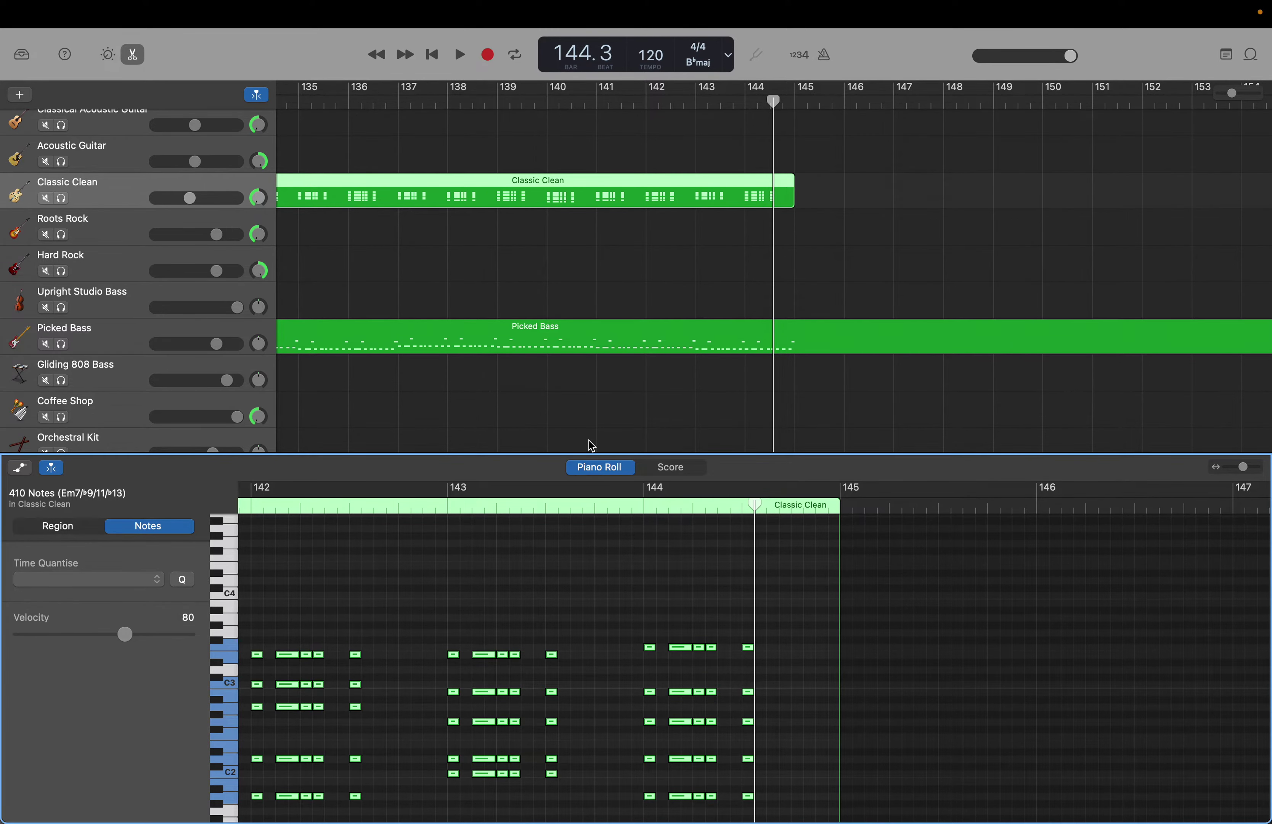
# Open the Steinway Grand Piano region and copy its notes from bar 65 through bar 80.
pyautogui.scroll(10, 364, 264)
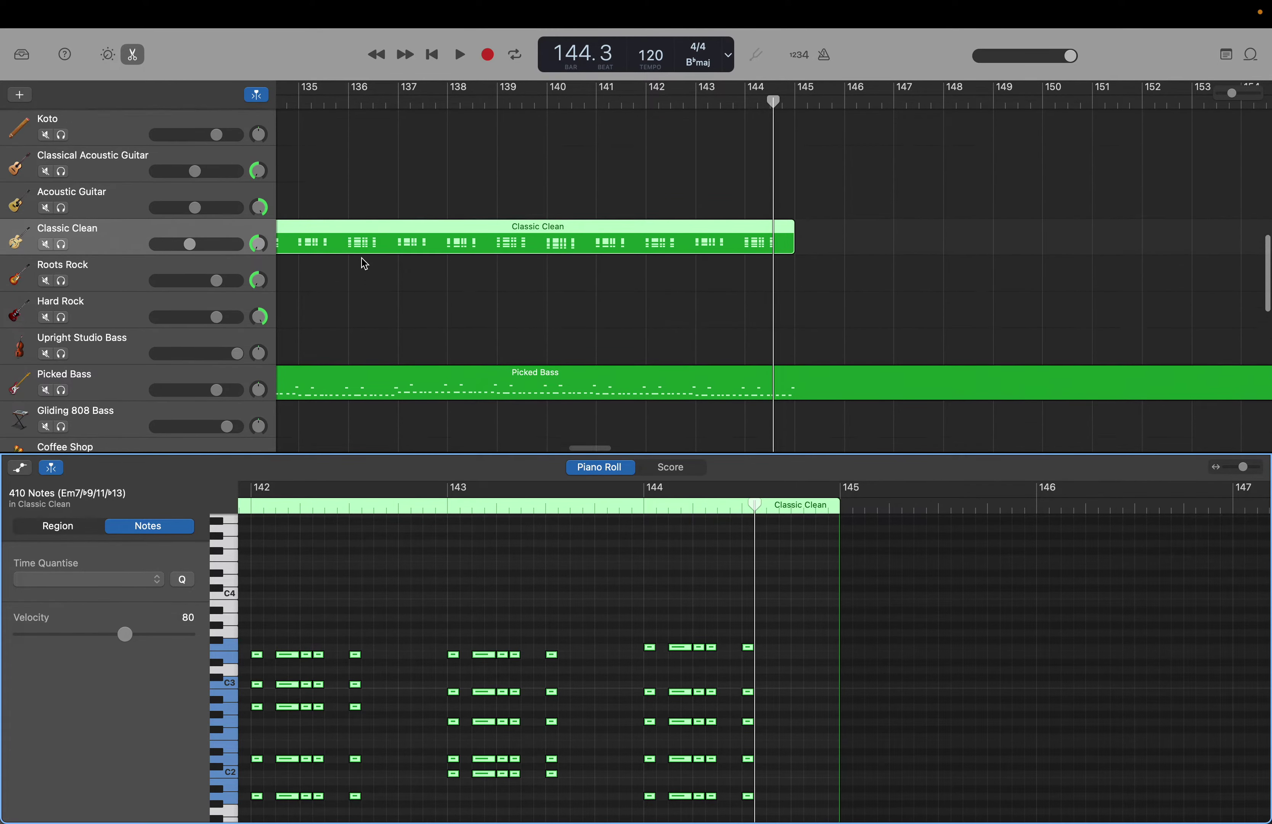
pyautogui.scroll(1, 364, 263)
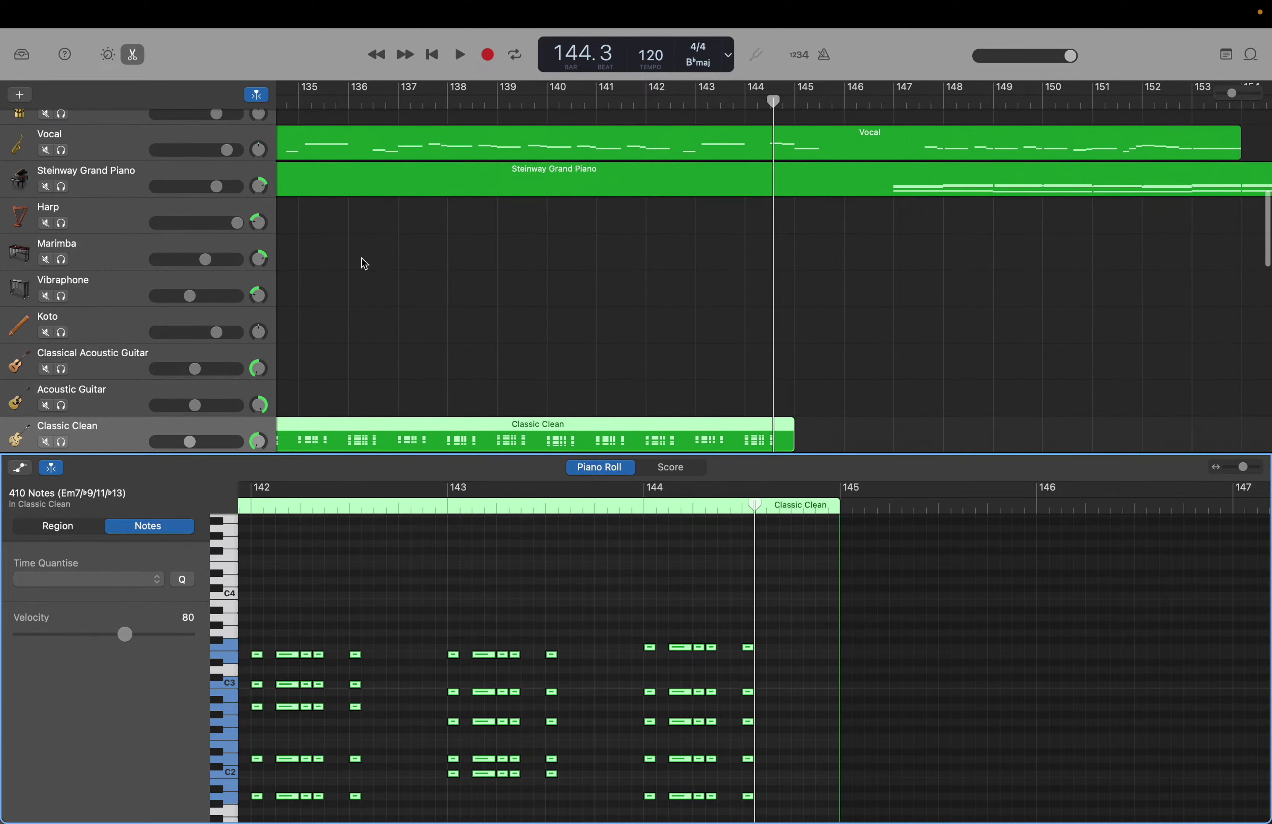
pyautogui.click(366, 186)
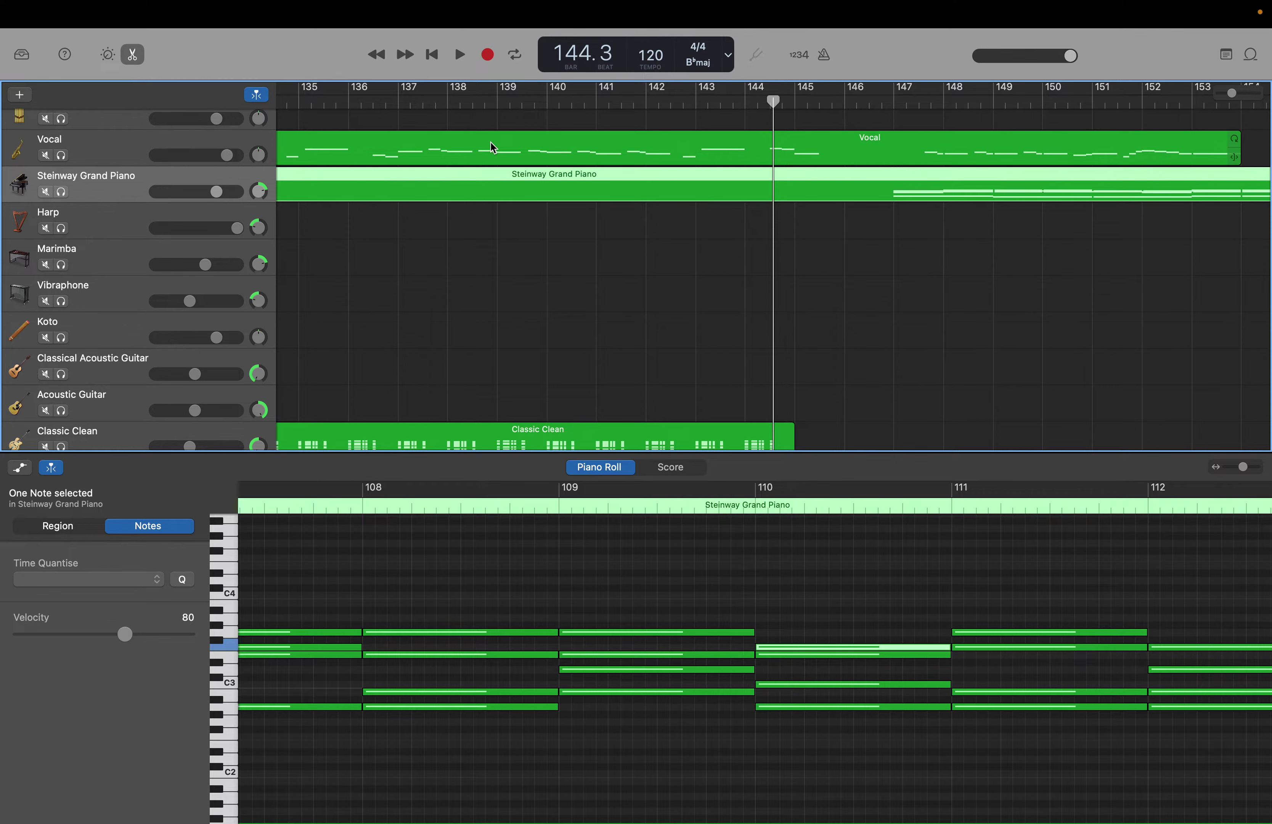
pyautogui.doubleClick(575, 56)
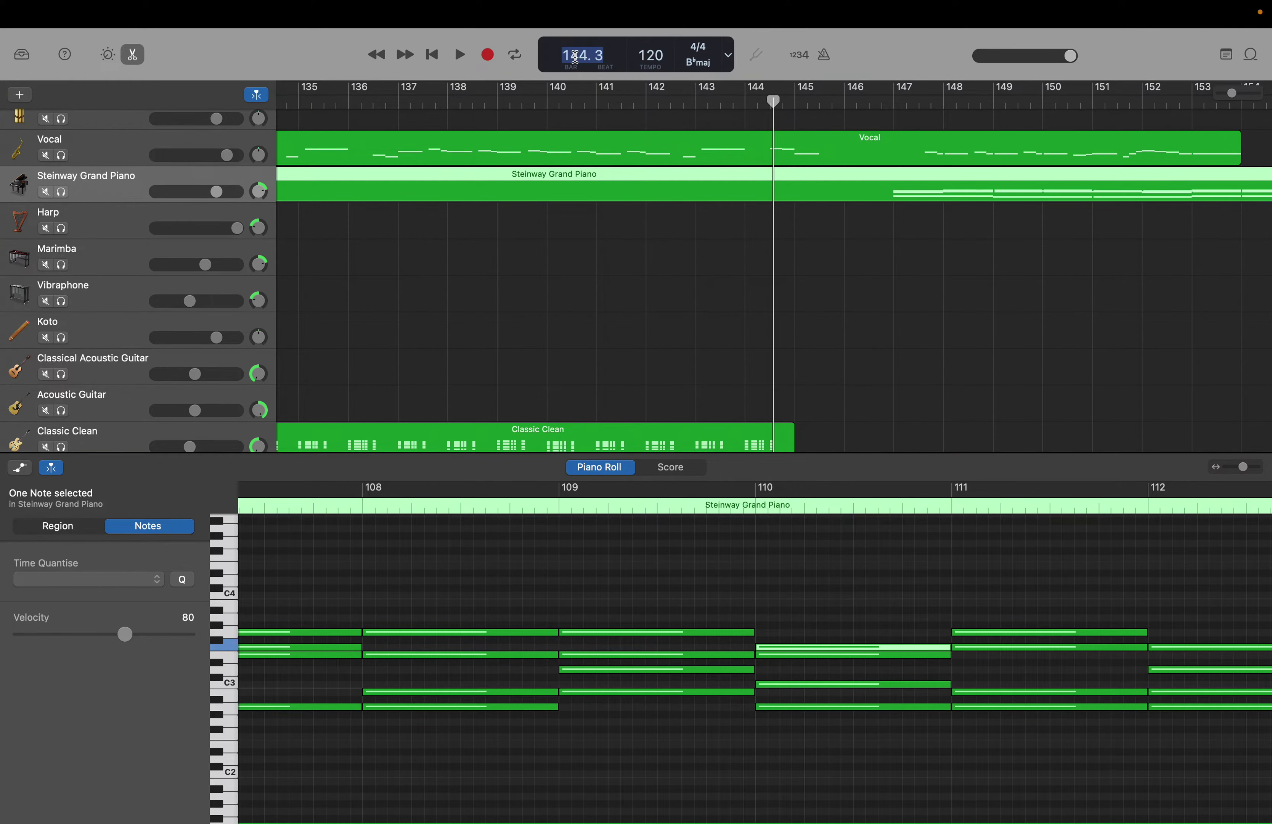
pyautogui.write('65')
pyautogui.press('Return')
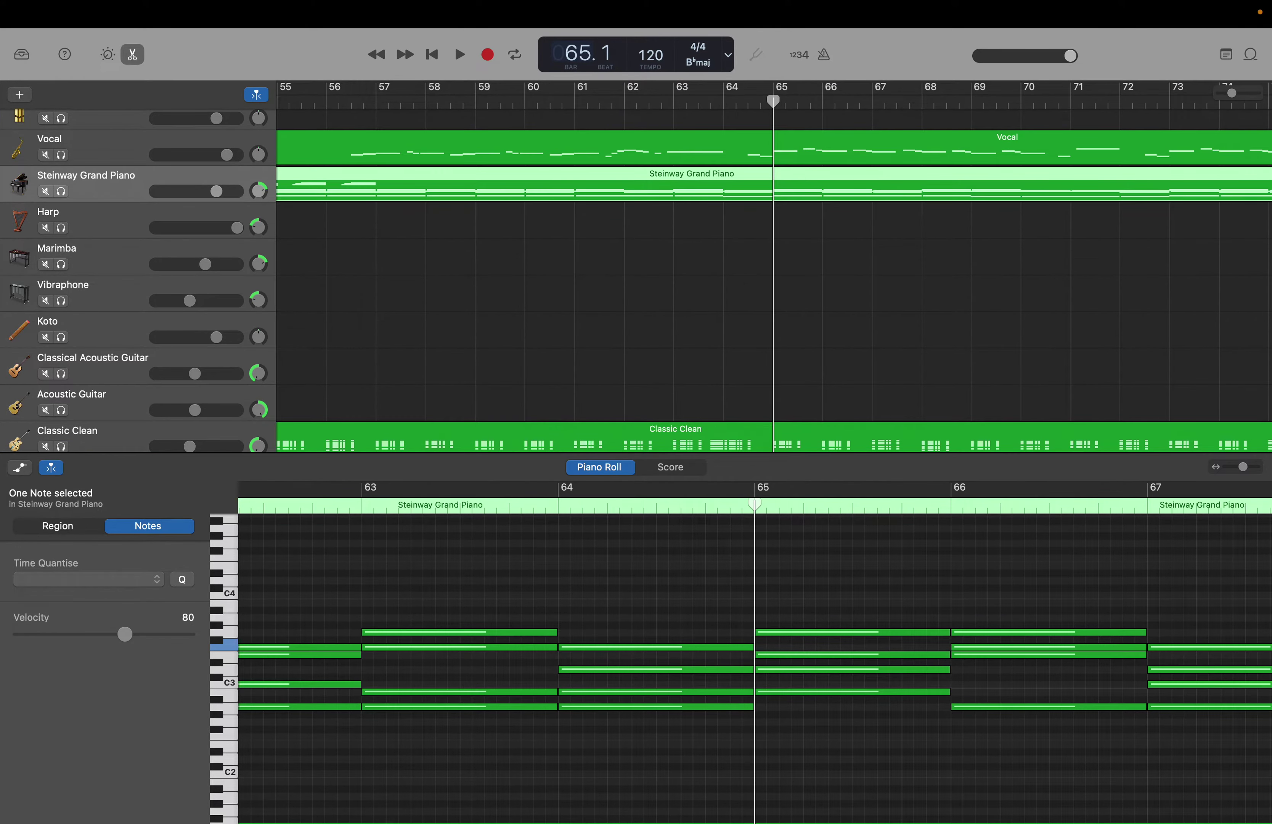
pyautogui.scroll(-5, 807, 578)
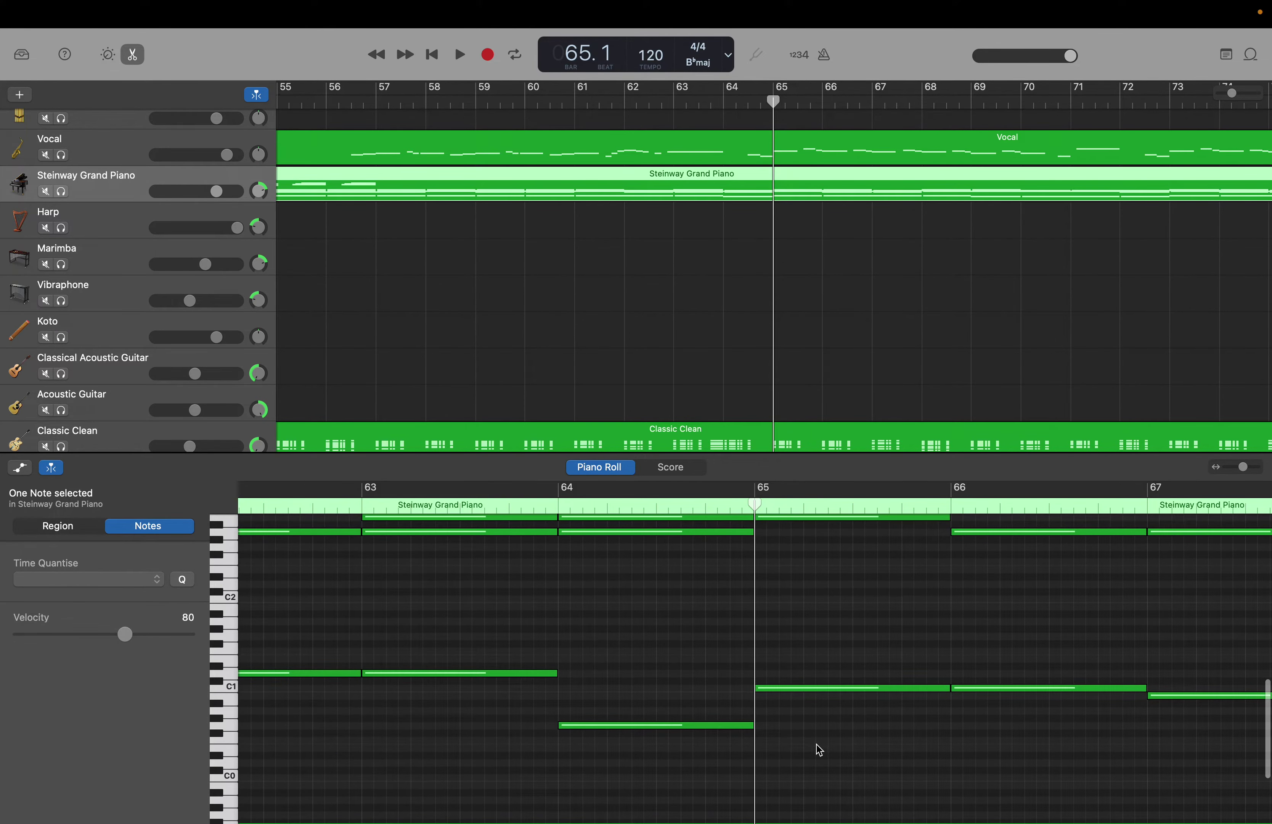
pyautogui.moveTo(816, 793); pyautogui.dragTo(822, 542)
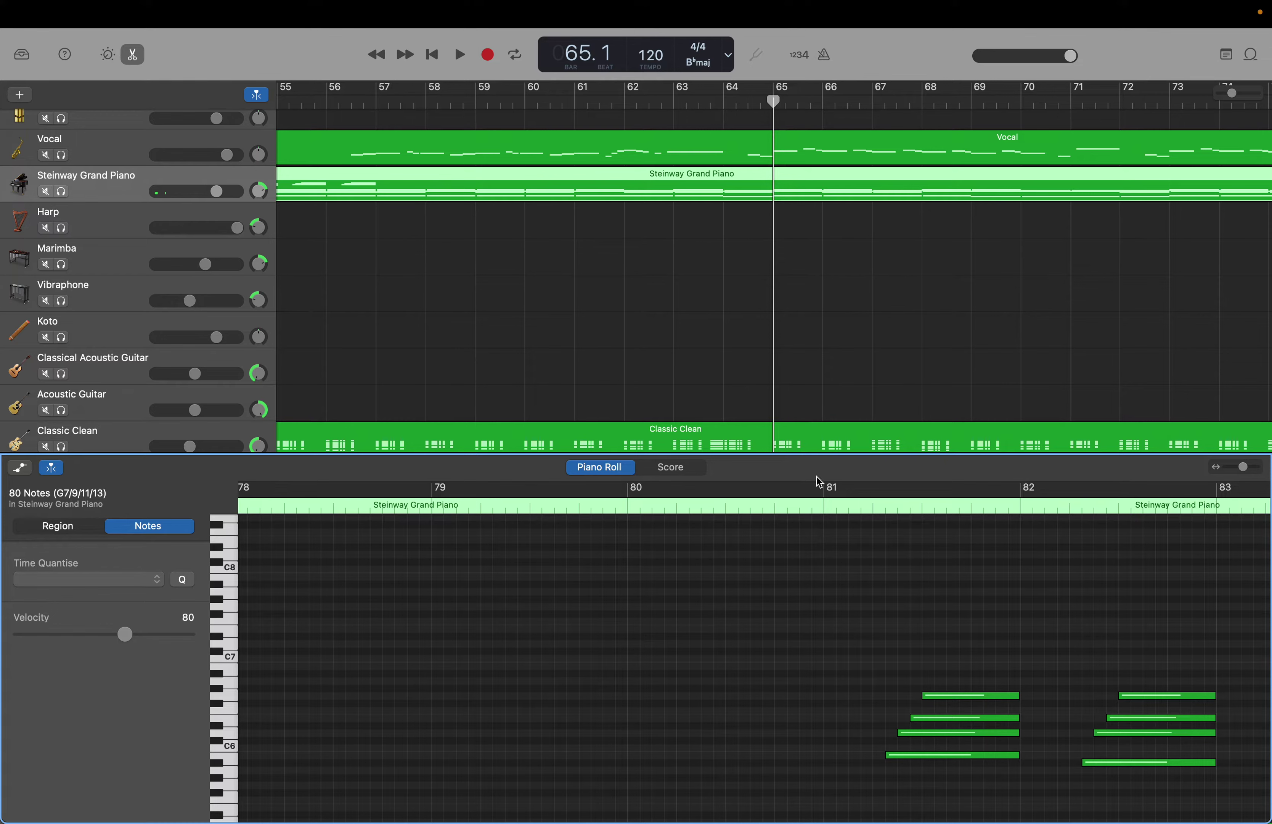
# Paste the copied Steinway Grand Piano notes at bar 113 and again at bar 129.
pyautogui.doubleClick(589, 56)
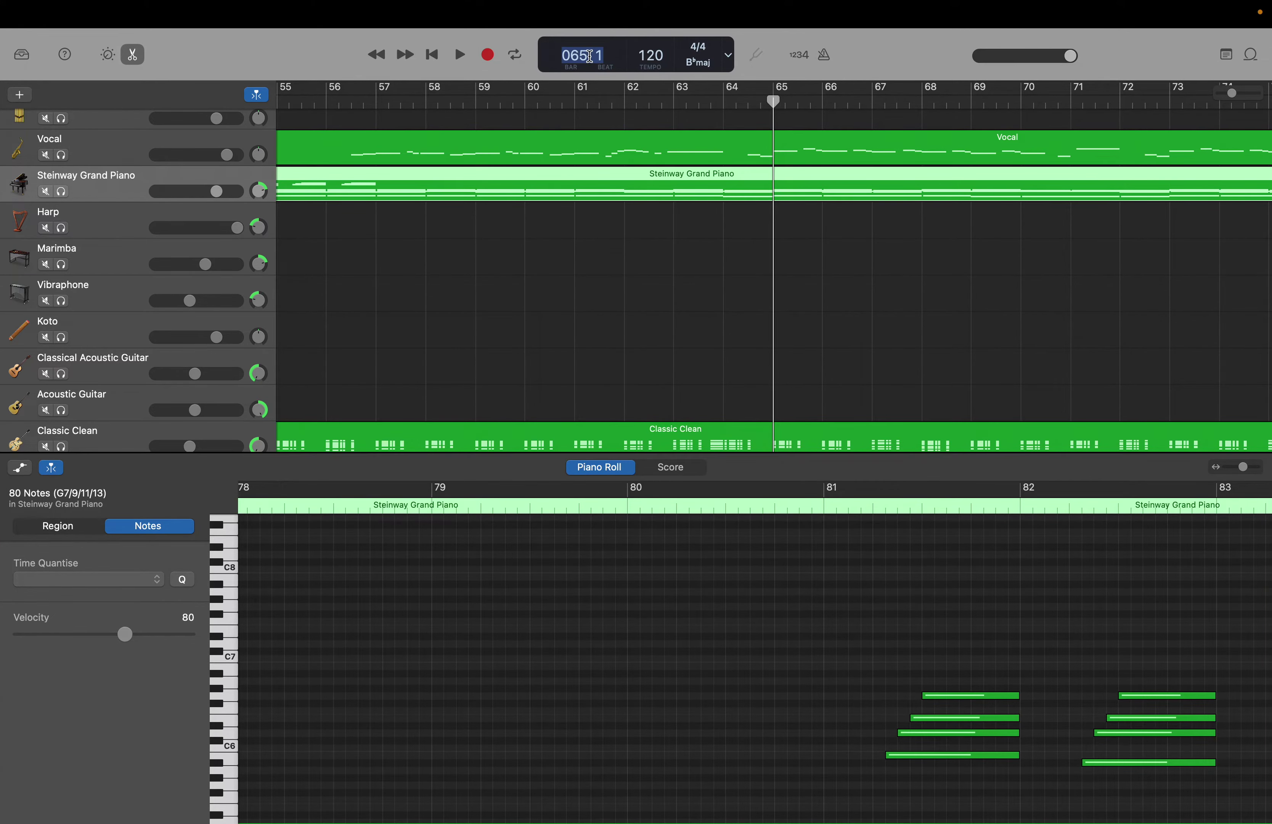
pyautogui.write('113')
pyautogui.press('Return')
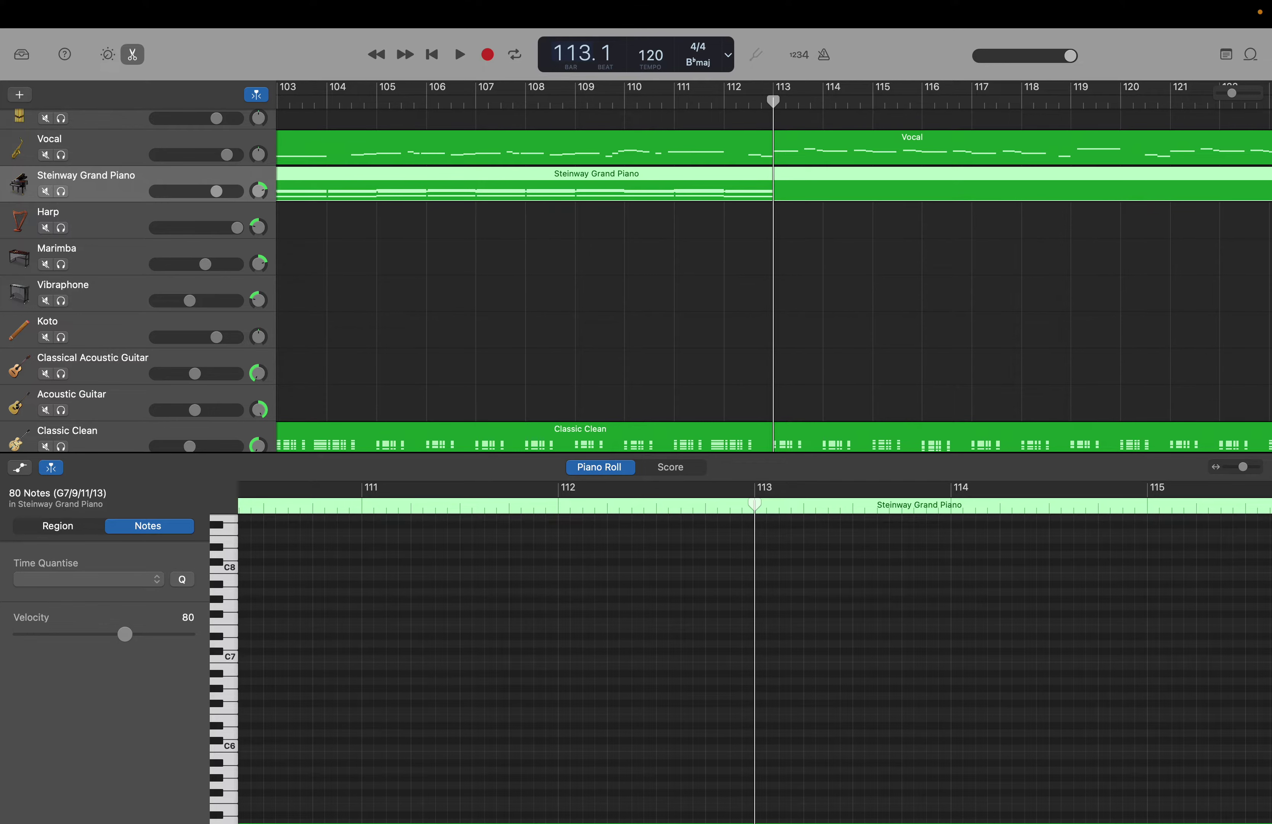
pyautogui.hotkey('shift', '.')
pyautogui.hotkey('shift', '.')
pyautogui.hotkey('shift', '.')
pyautogui.hotkey('shift', '.')
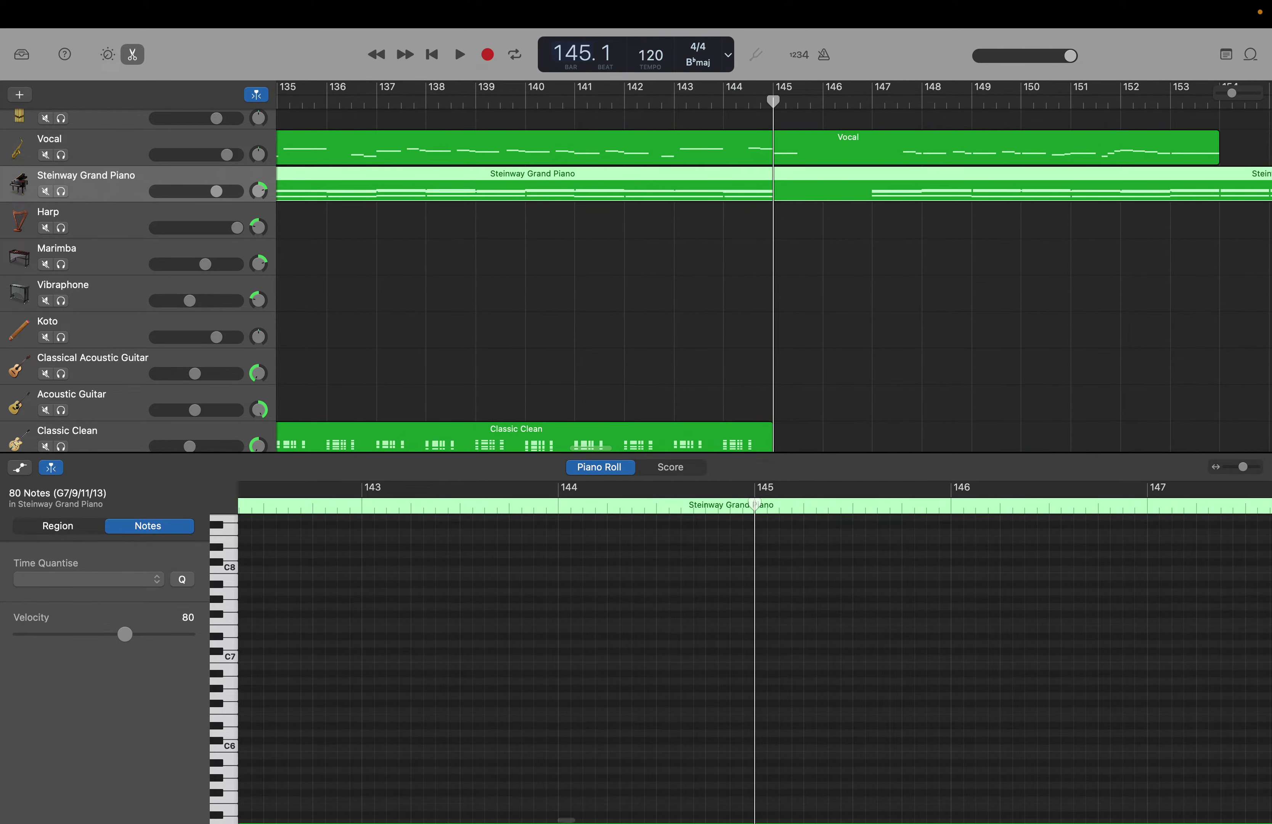
pyautogui.moveTo(568, 48); pyautogui.dragTo(568, 62)
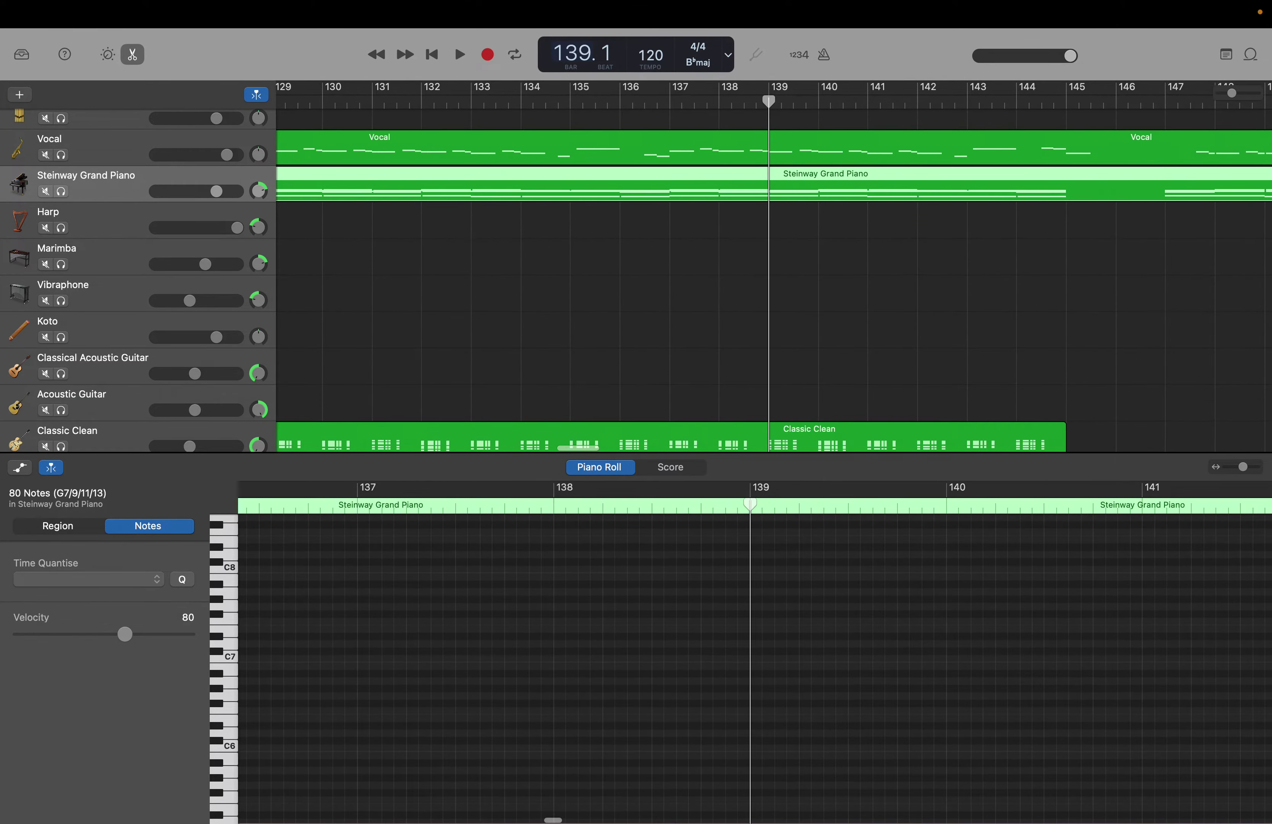
# Open the String Ensemble region at bar 65 and copy its notes from bar 65 through bar 80.
pyautogui.scroll(5, 589, 140)
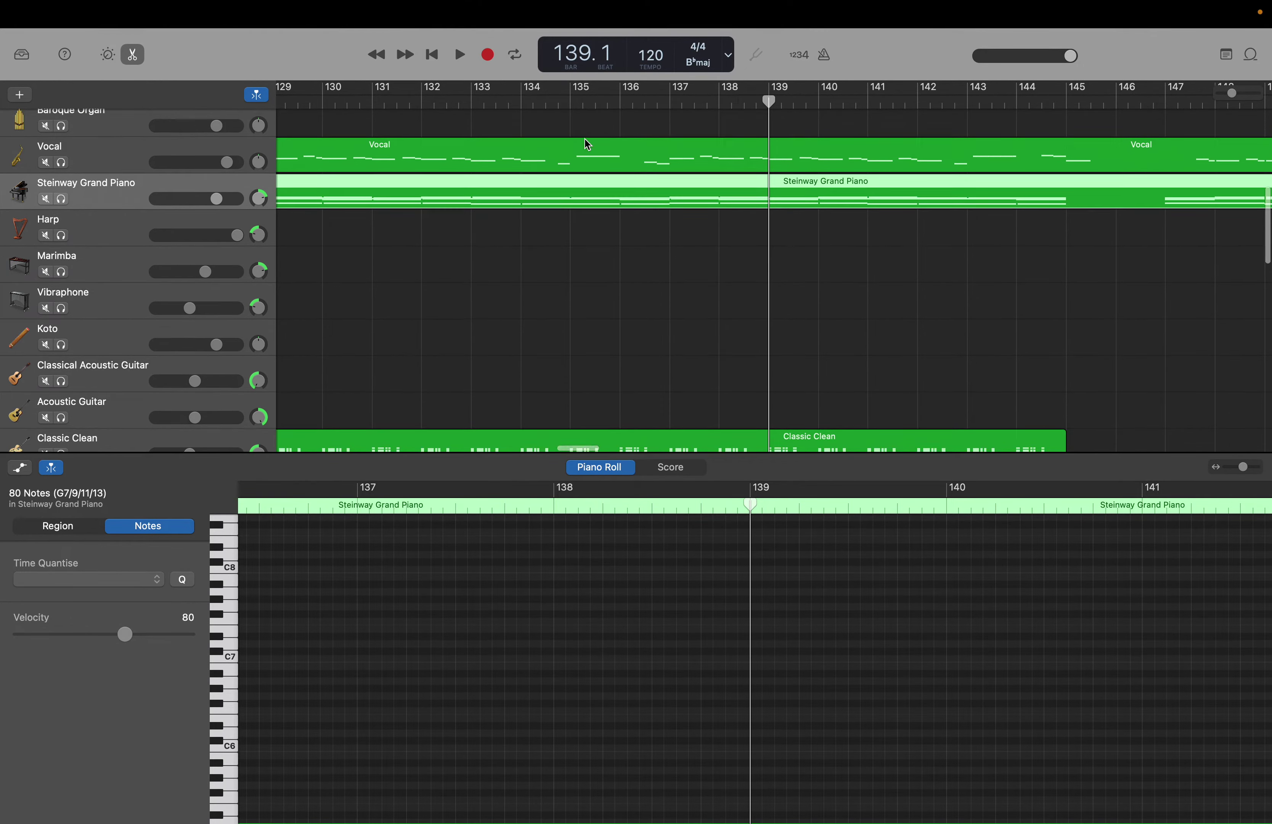
pyautogui.scroll(1, 589, 140)
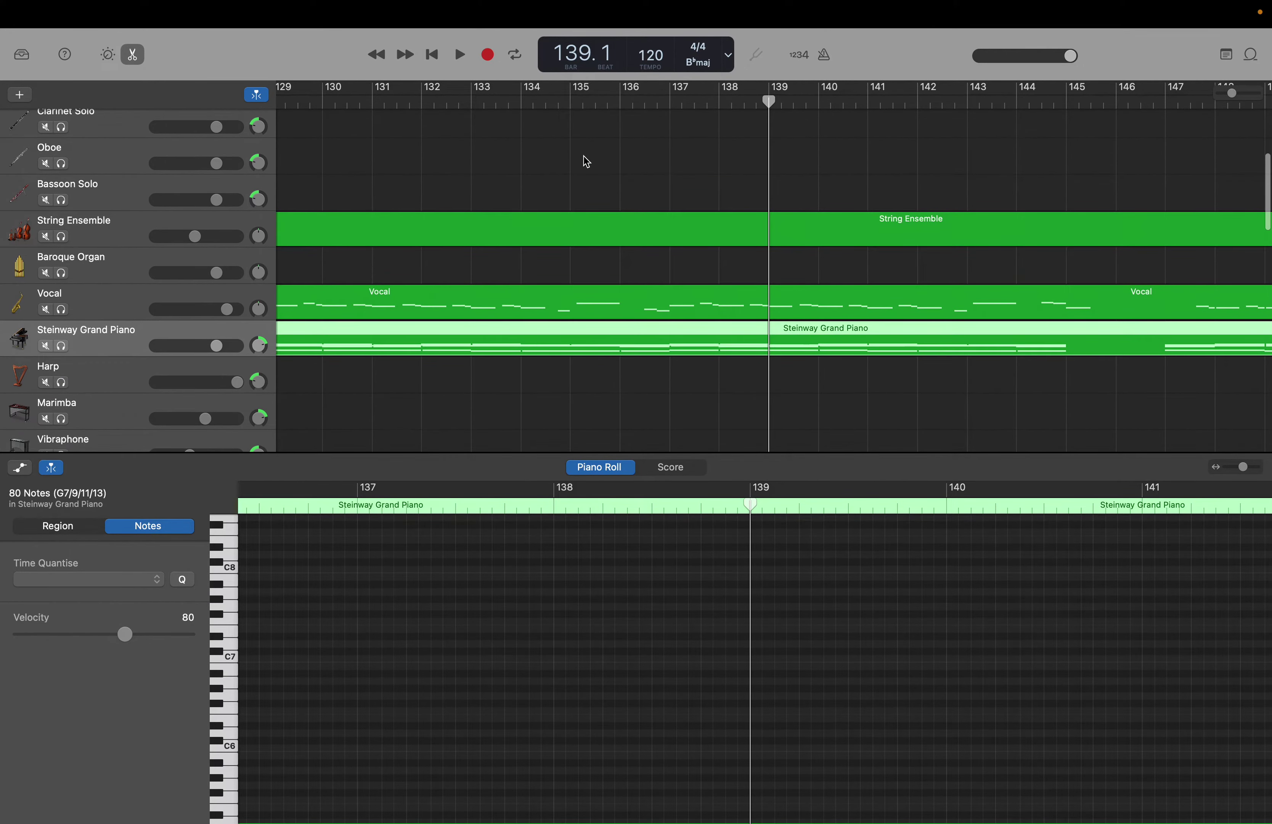
pyautogui.doubleClick(574, 56)
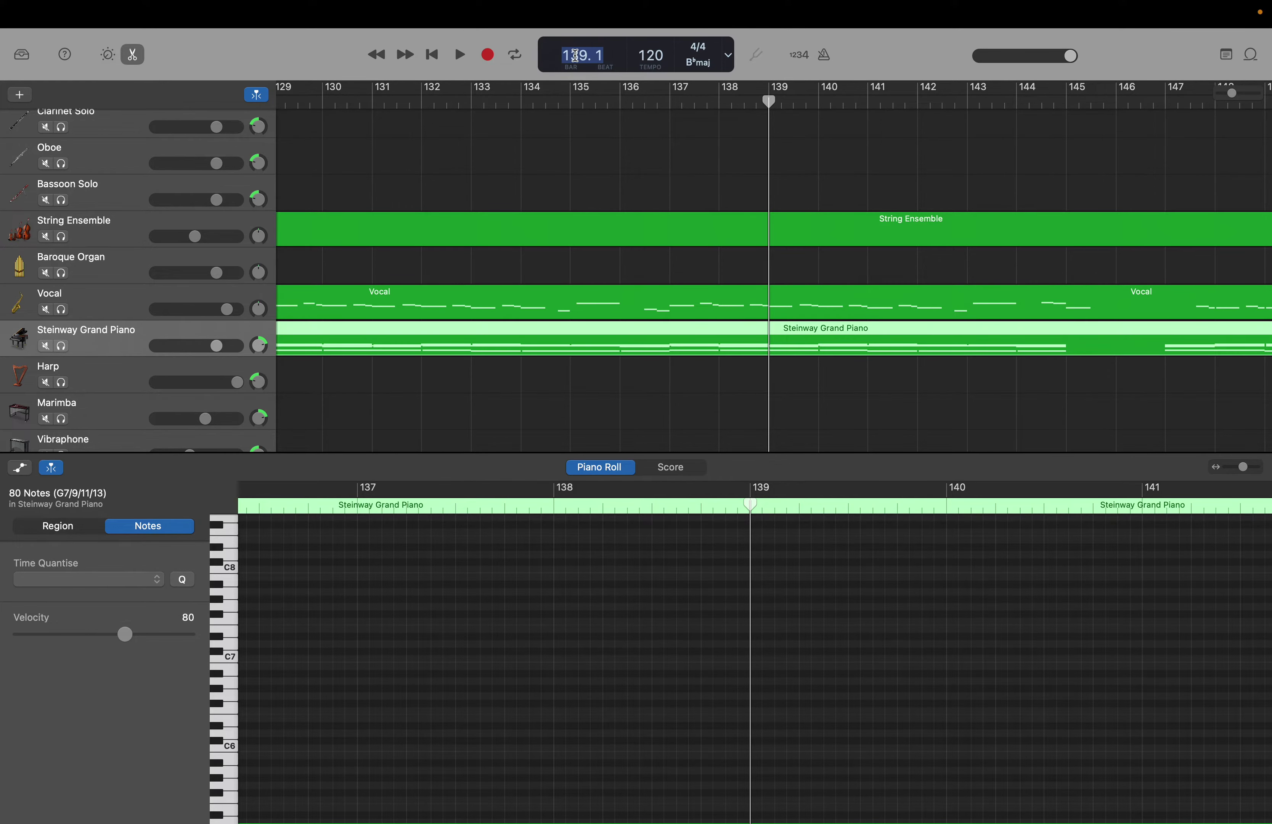
pyautogui.write('65')
pyautogui.press('Return')
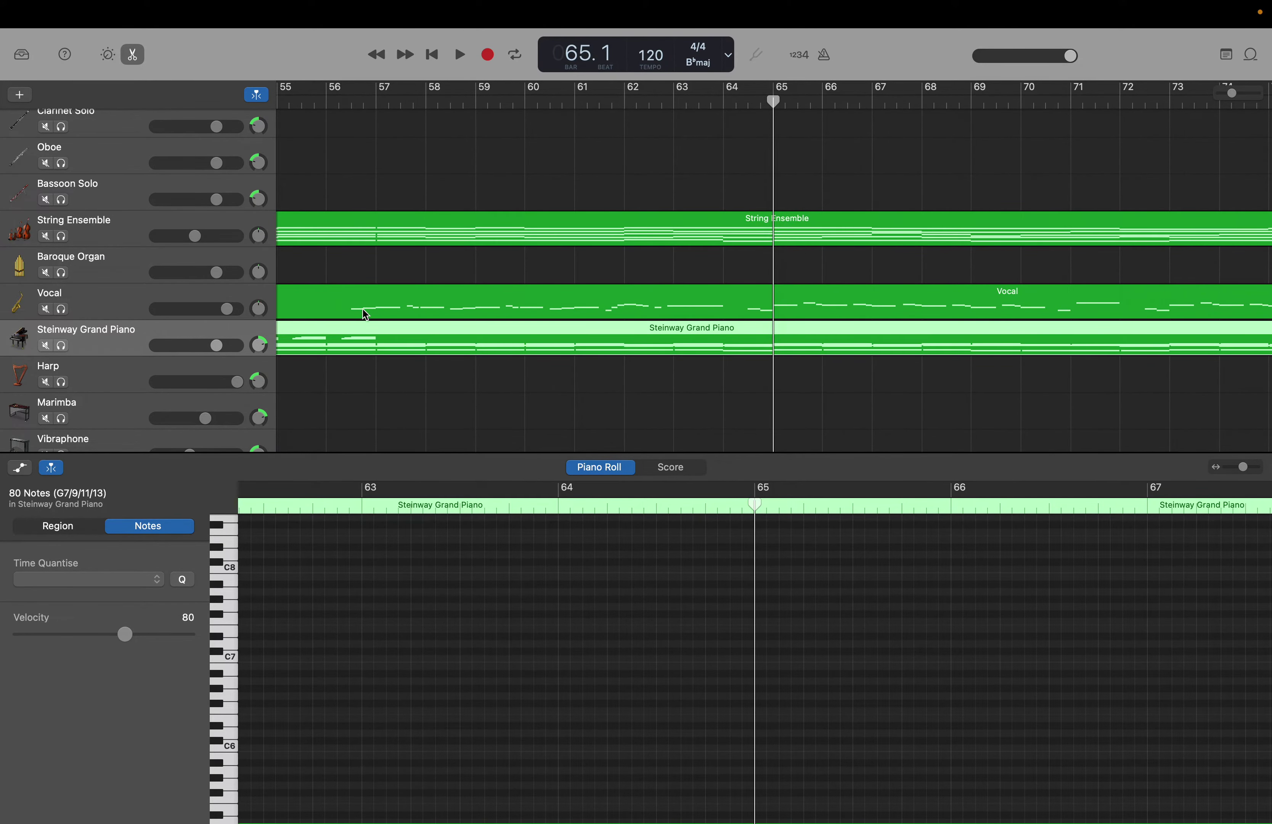
pyautogui.click(154, 237)
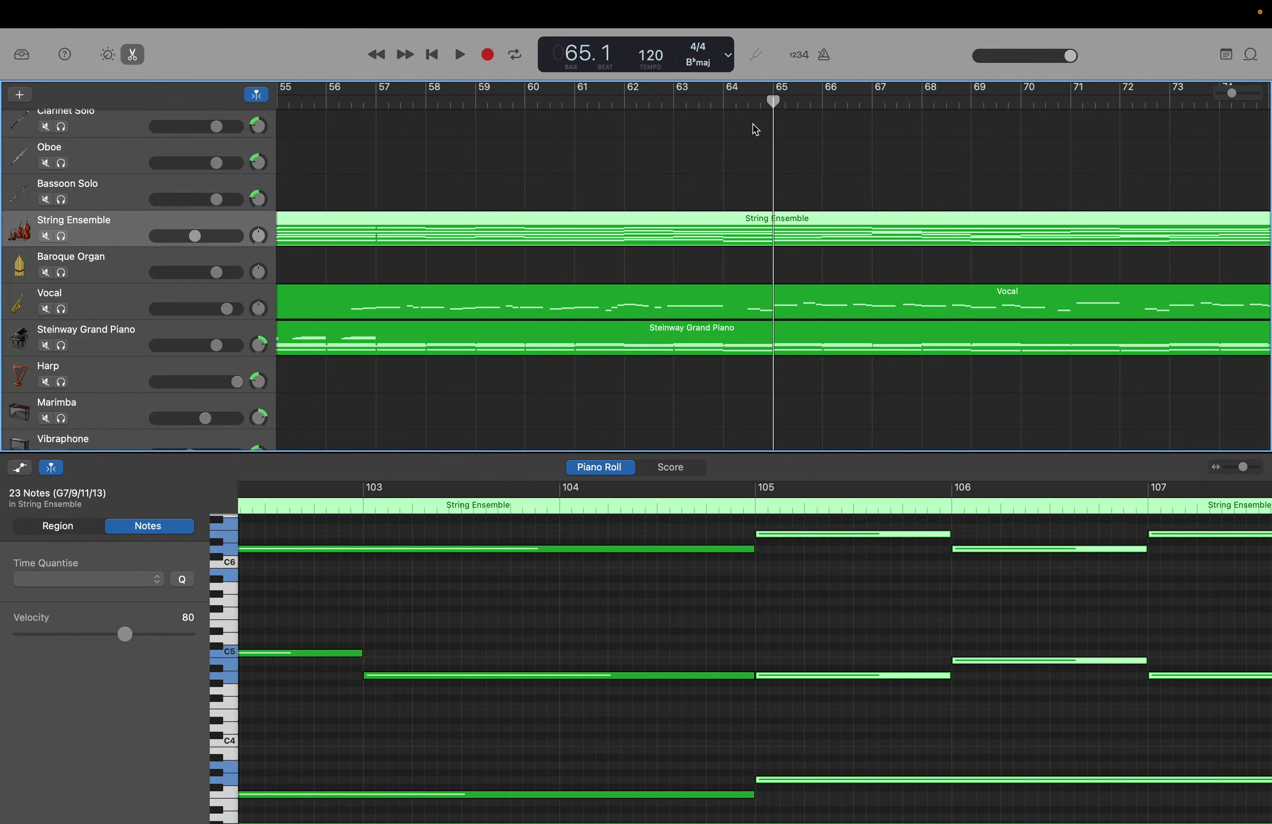
pyautogui.doubleClick(585, 53)
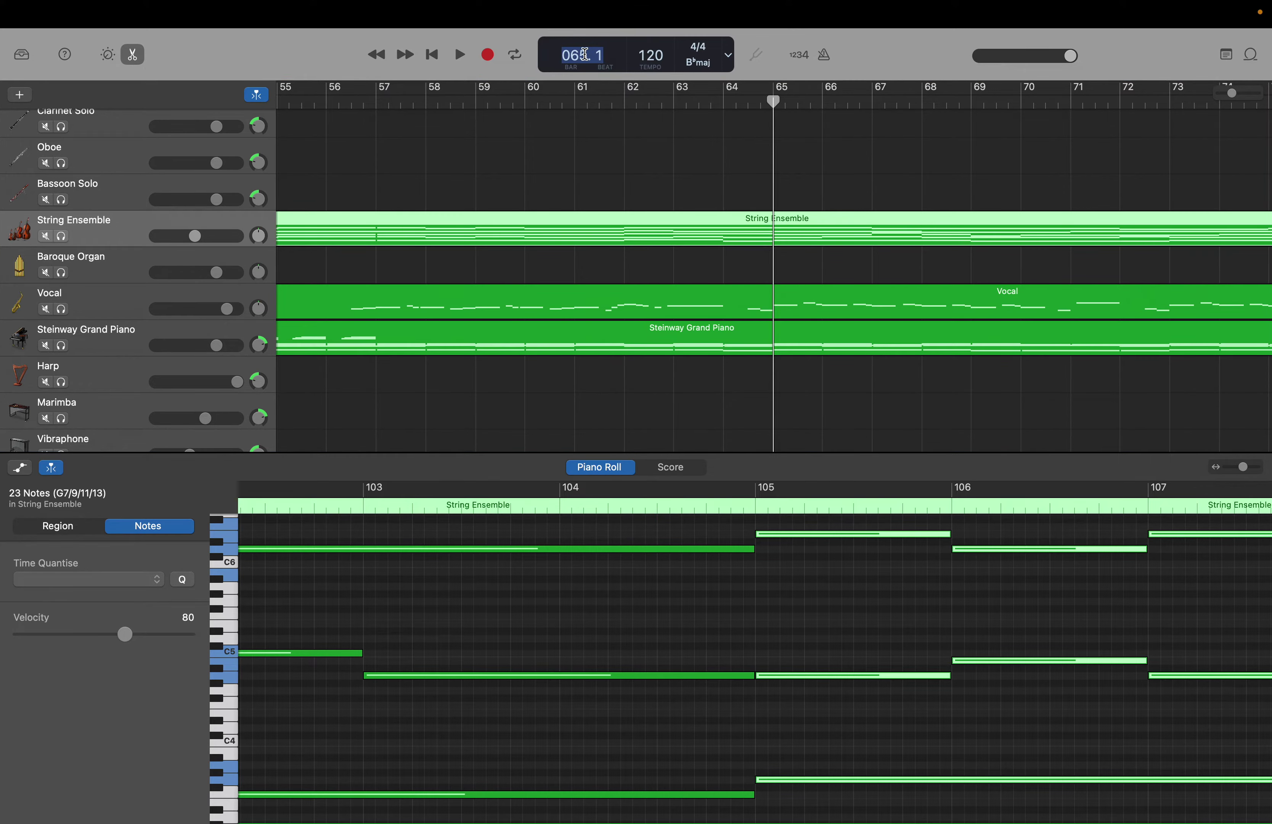
pyautogui.press('Return')
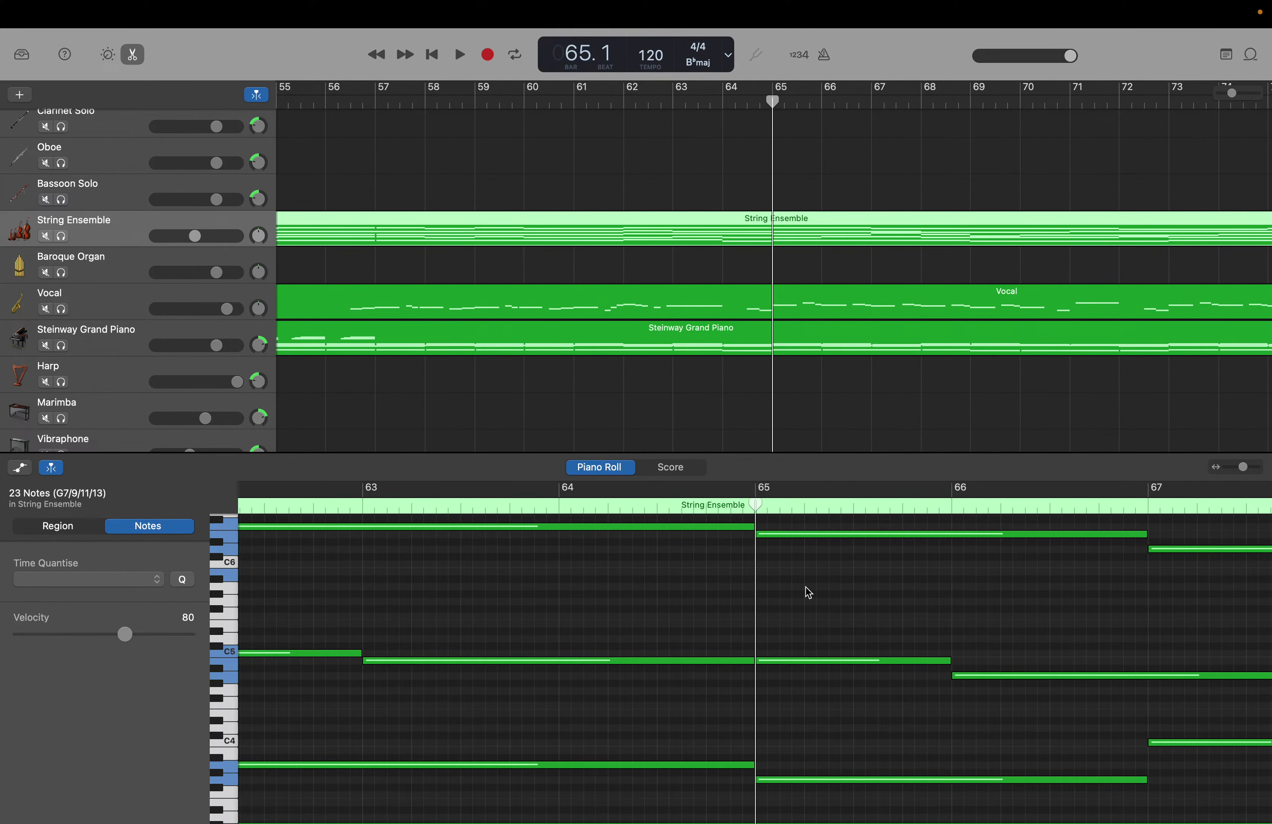
pyautogui.rightClick(845, 748)
pyautogui.scroll(-10, 843, 591)
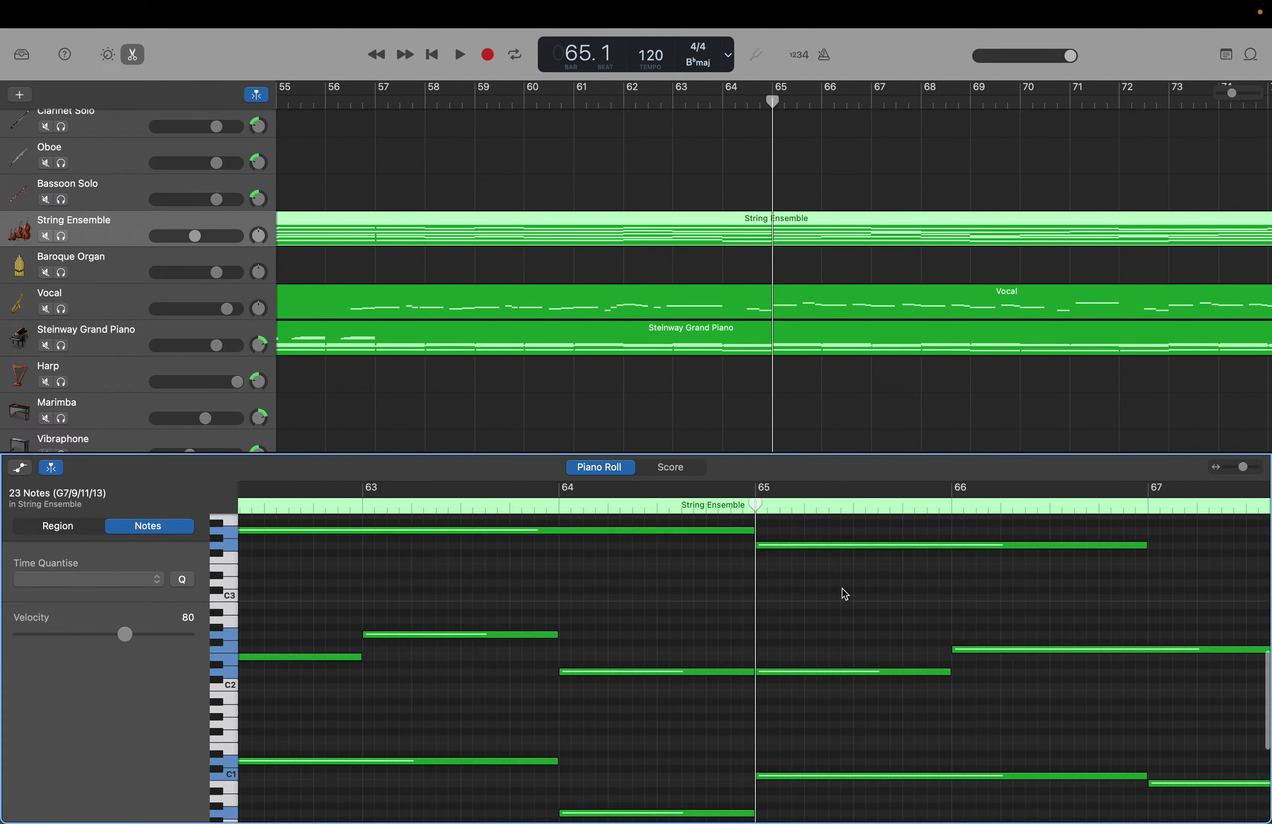
pyautogui.scroll(-5, 828, 576)
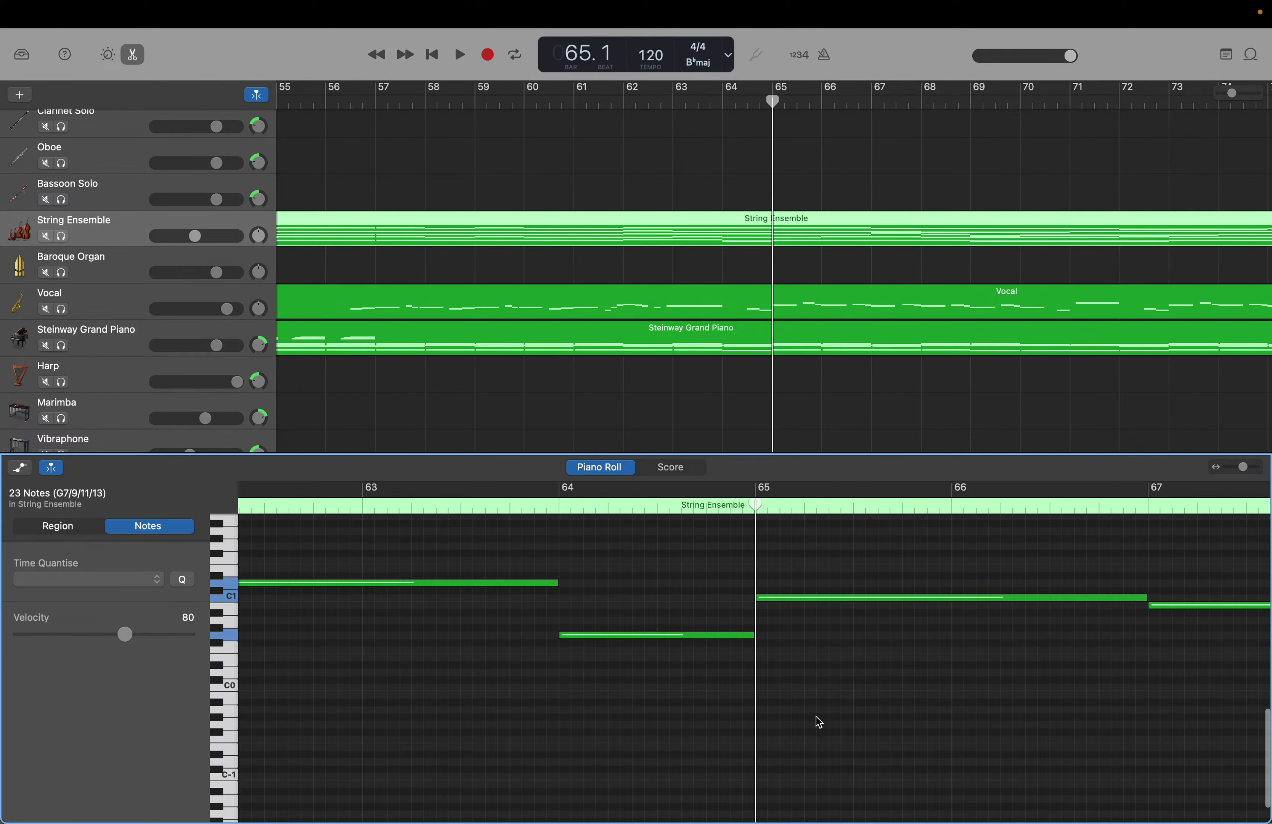
pyautogui.click(815, 716)
pyautogui.moveTo(819, 489); pyautogui.dragTo(1203, 565)
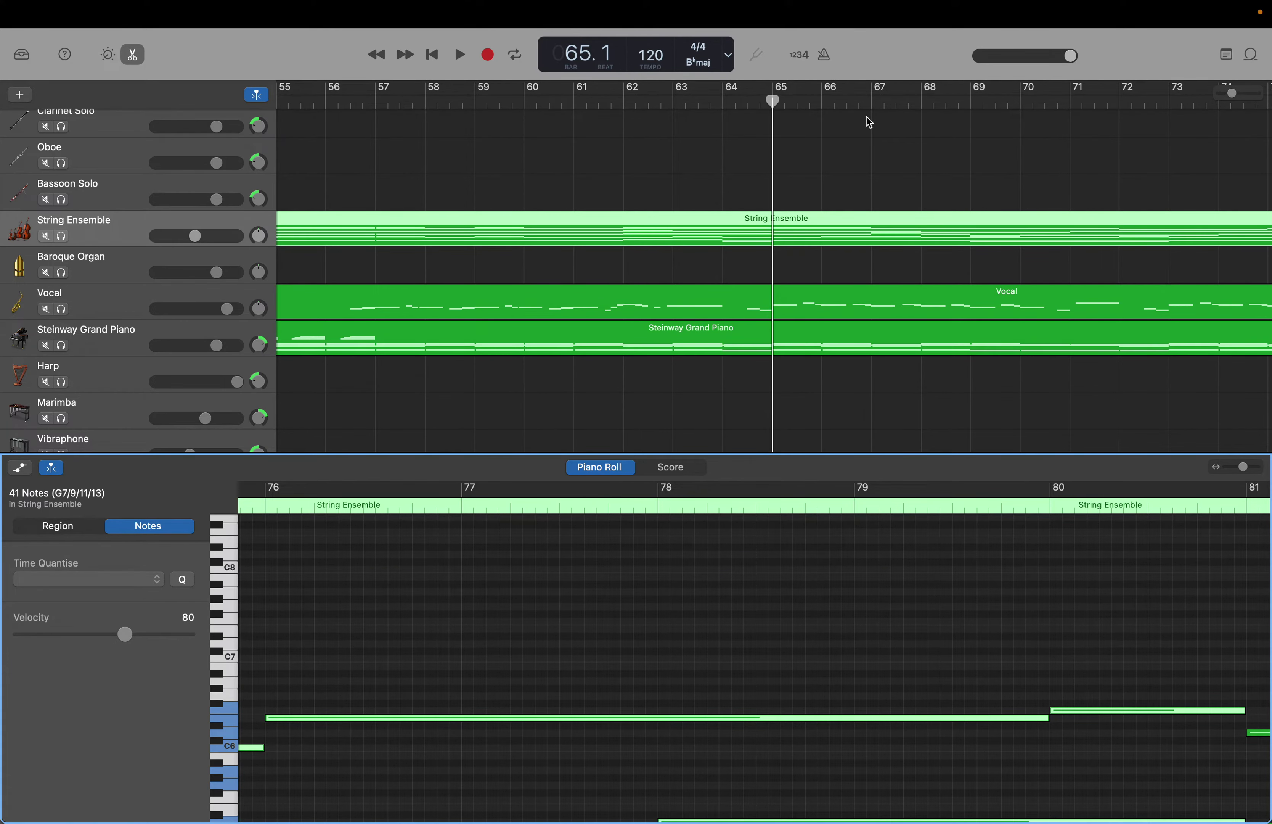
# Paste the copied String Ensemble notes at bar 113 and again at bar 129.
pyautogui.doubleClick(602, 52)
pyautogui.write('1')
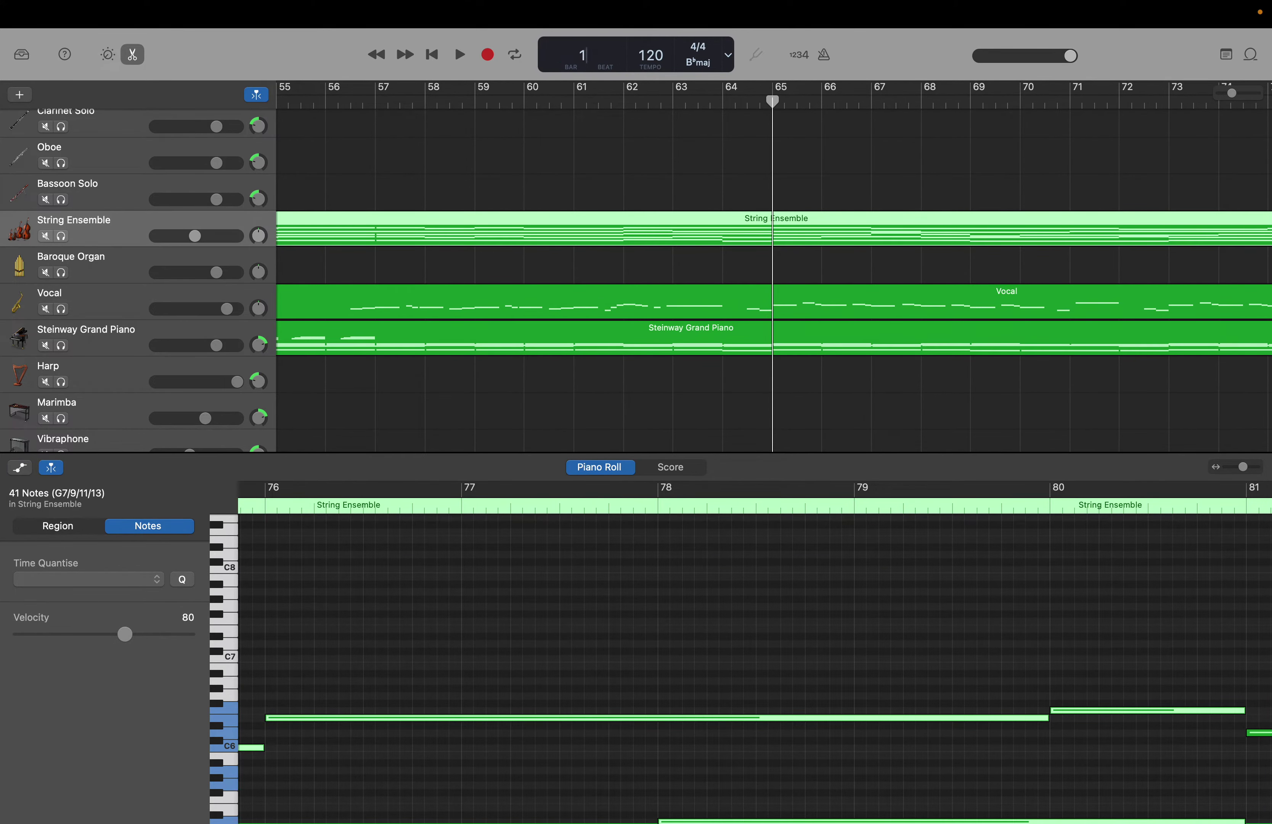
pyautogui.write('13')
pyautogui.press('Return')
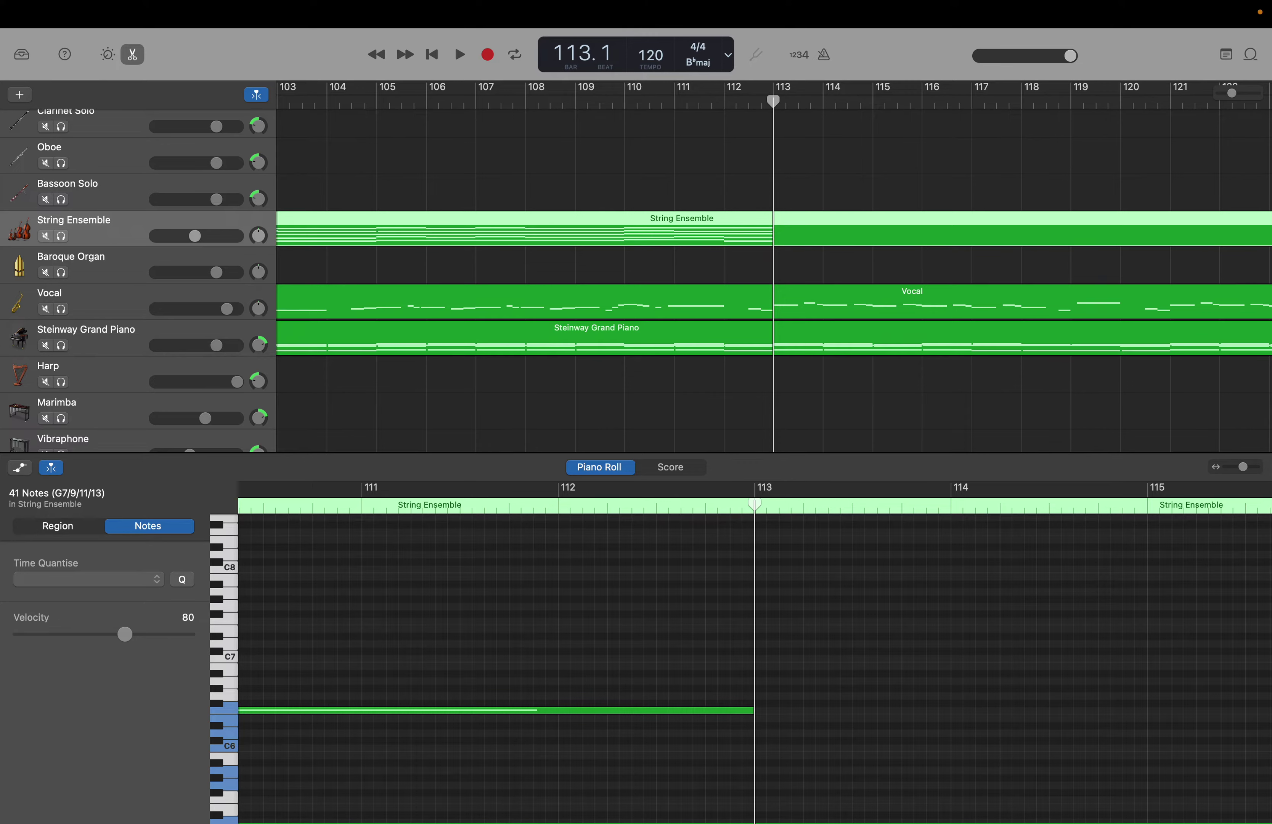
pyautogui.hotkey('shift', '.')
pyautogui.hotkey('shift', '.')
pyautogui.hotkey('shift', '.')
pyautogui.hotkey('shift', '.')
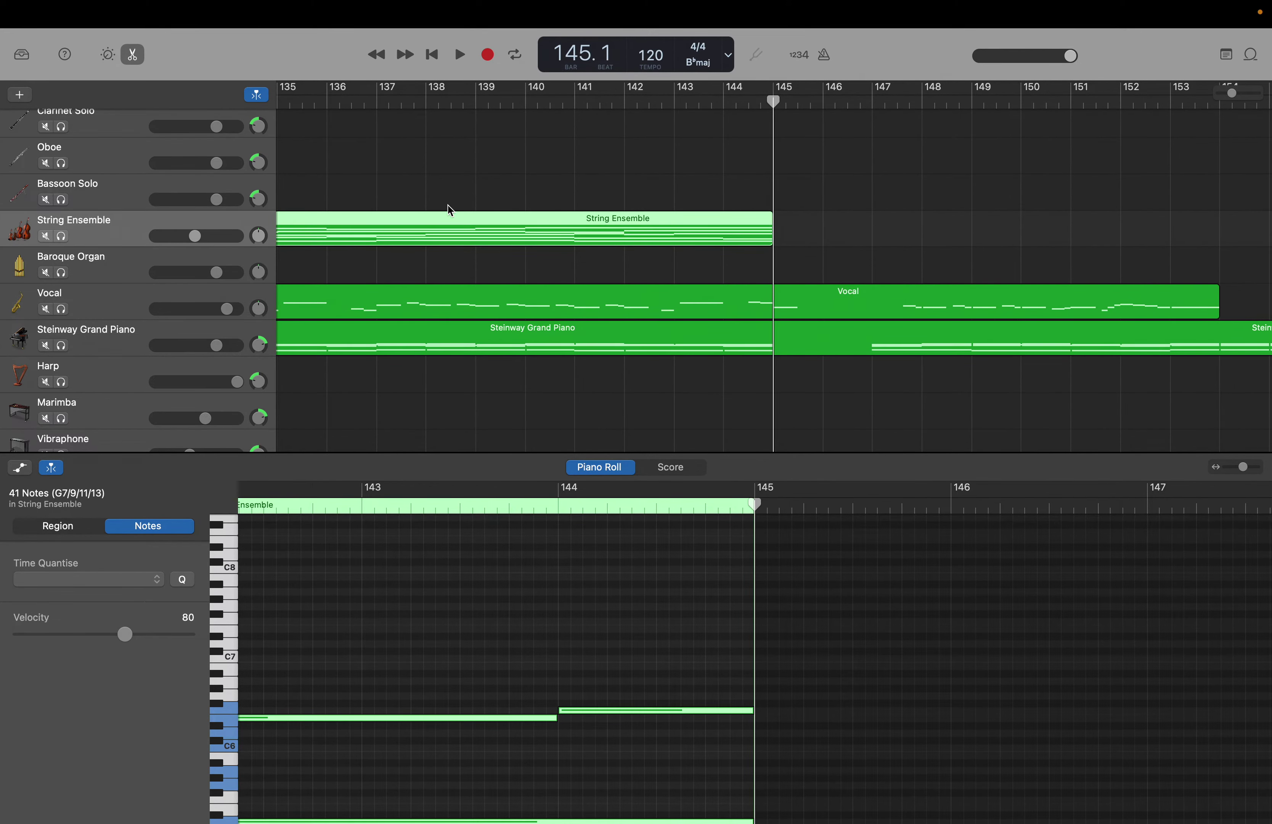
# Open the Flute Solo region and copy its notes from beat 3 of bar 72 to the end of bar 79.
pyautogui.scroll(5, 344, 153)
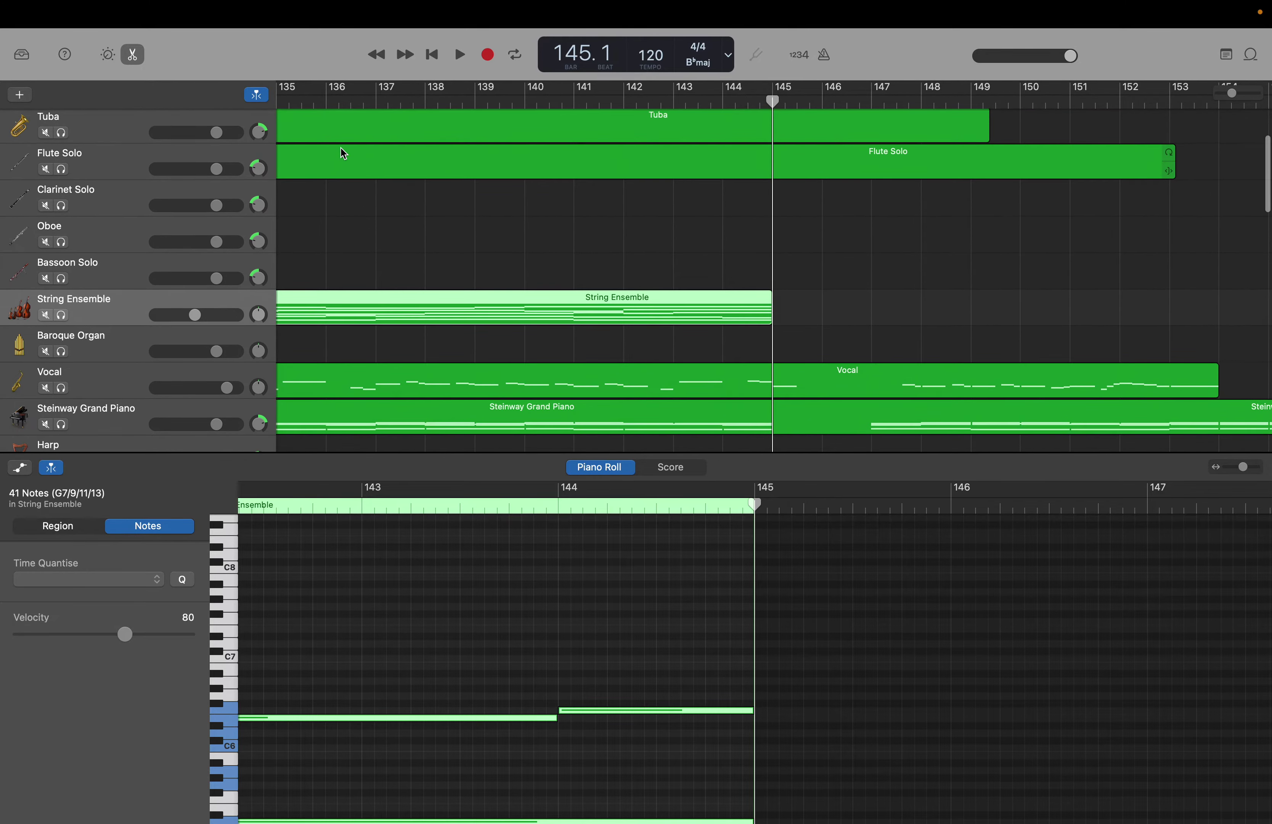
pyautogui.click(343, 175)
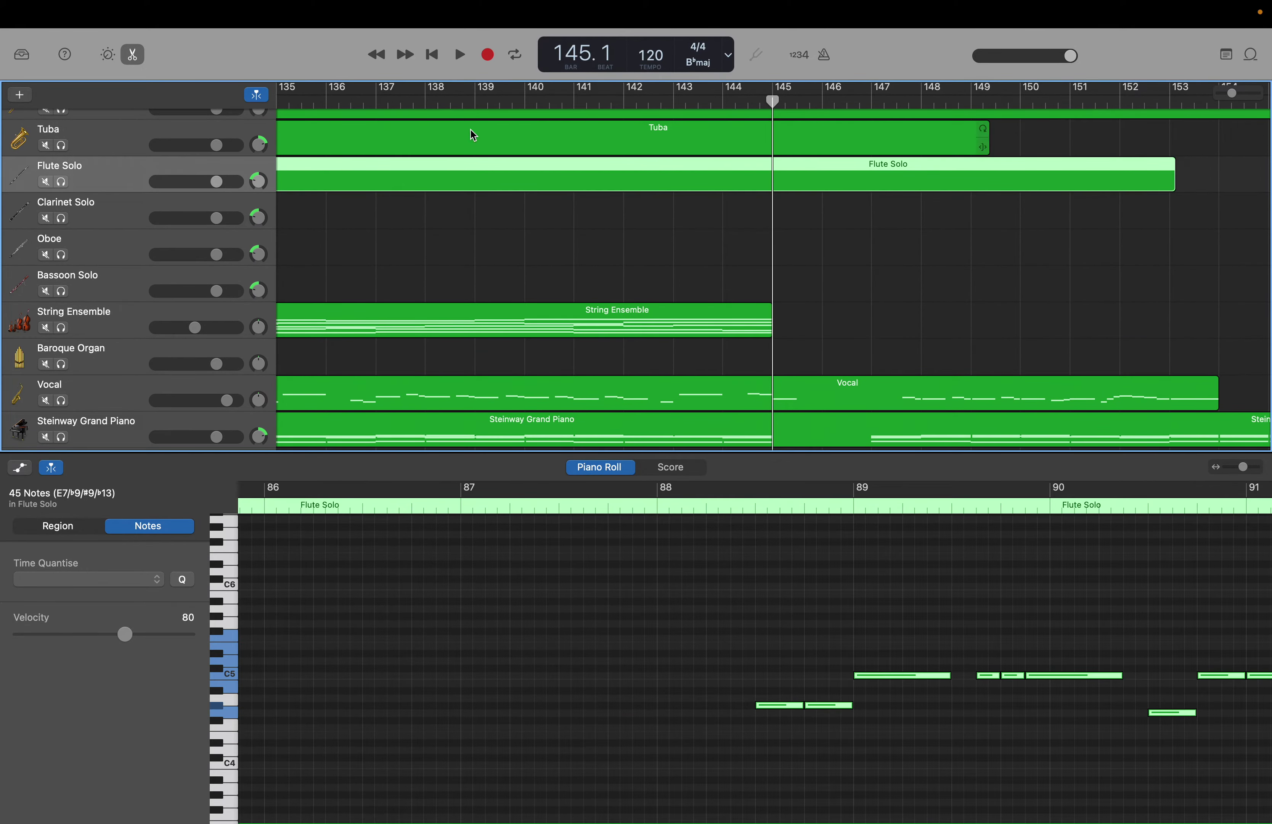
pyautogui.doubleClick(567, 56)
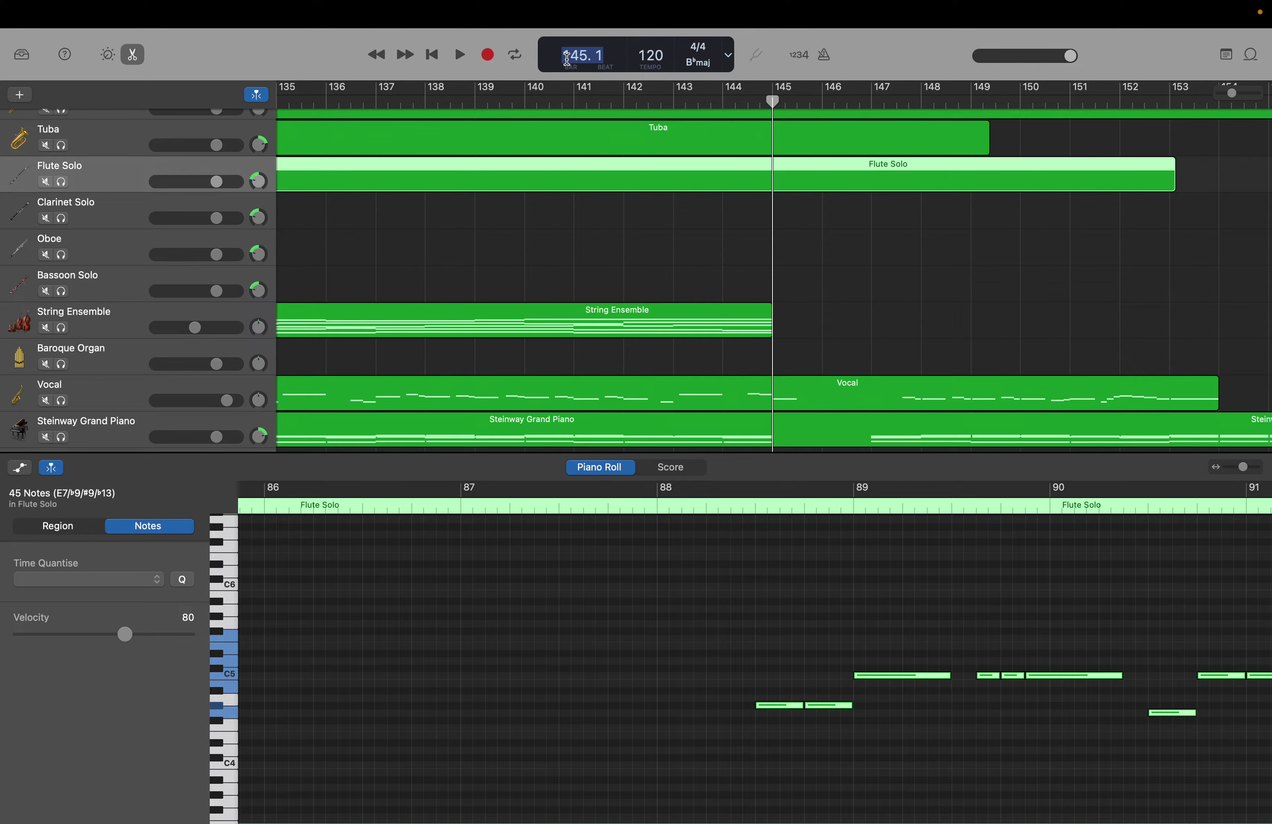
pyautogui.write('65')
pyautogui.press('Return')
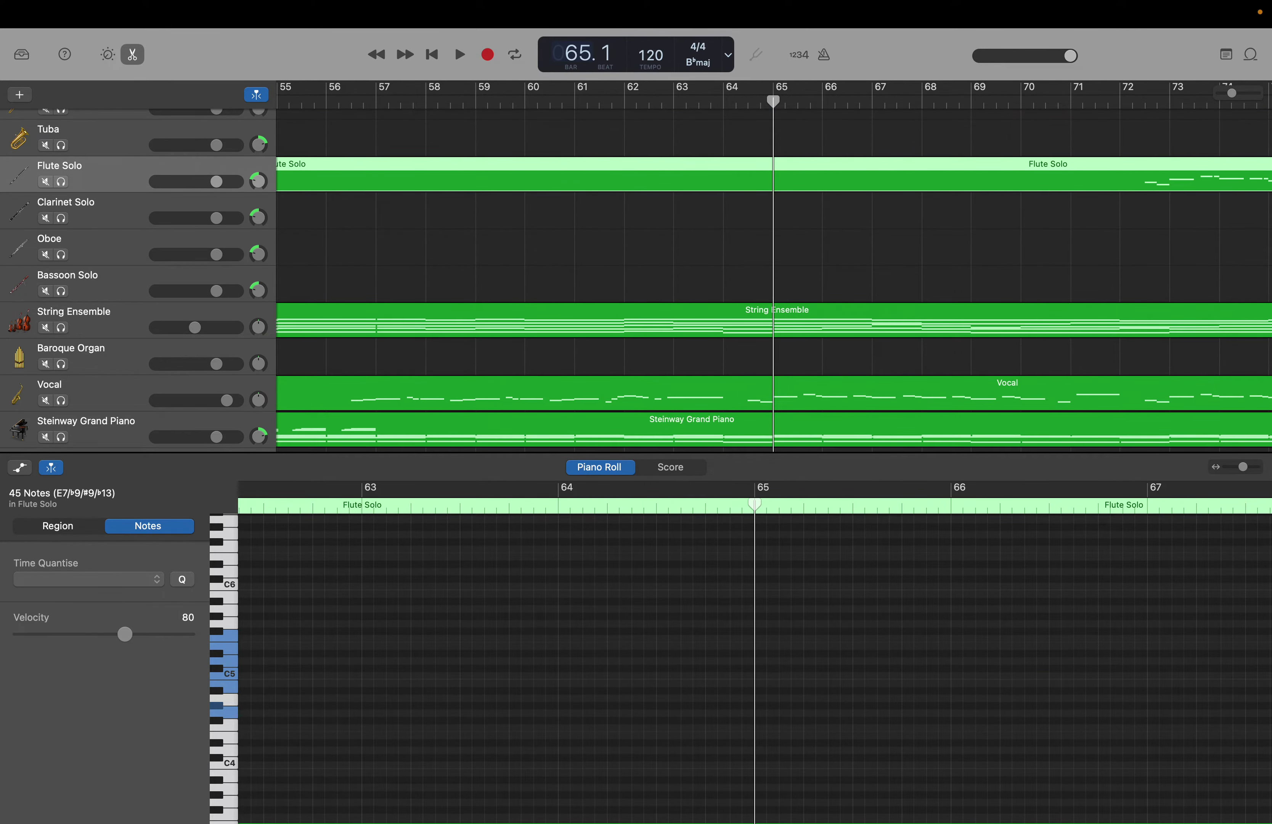
pyautogui.hscroll(5, 777, 110)
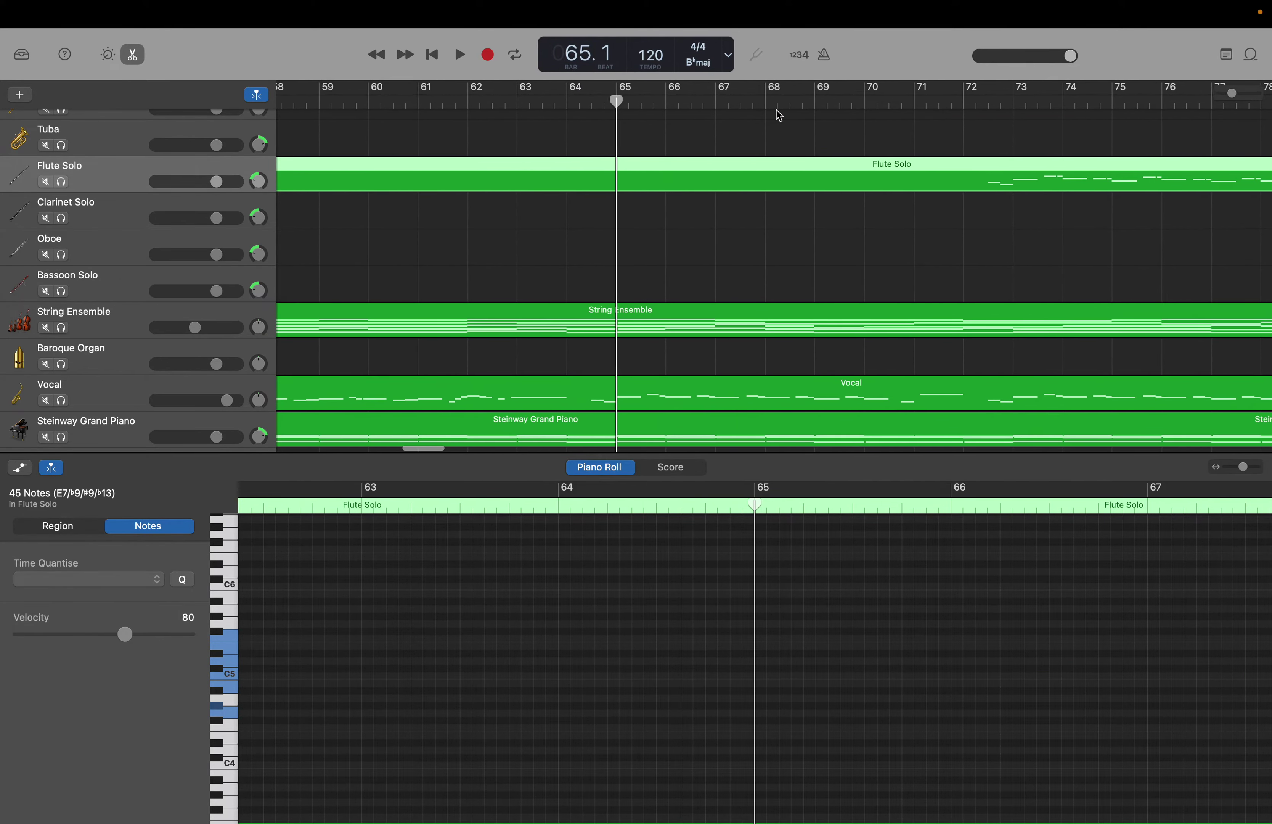
pyautogui.hscroll(3, 779, 116)
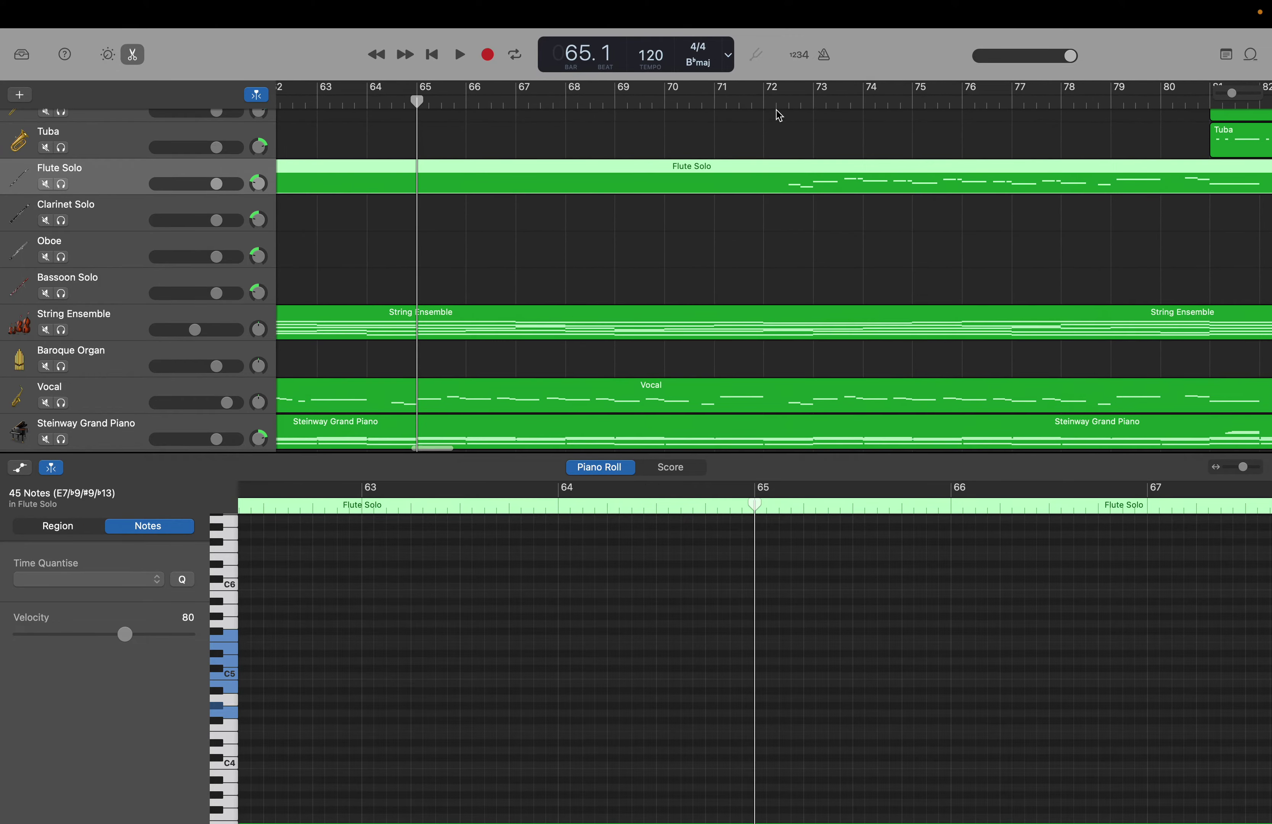
pyautogui.hscroll(2, 779, 116)
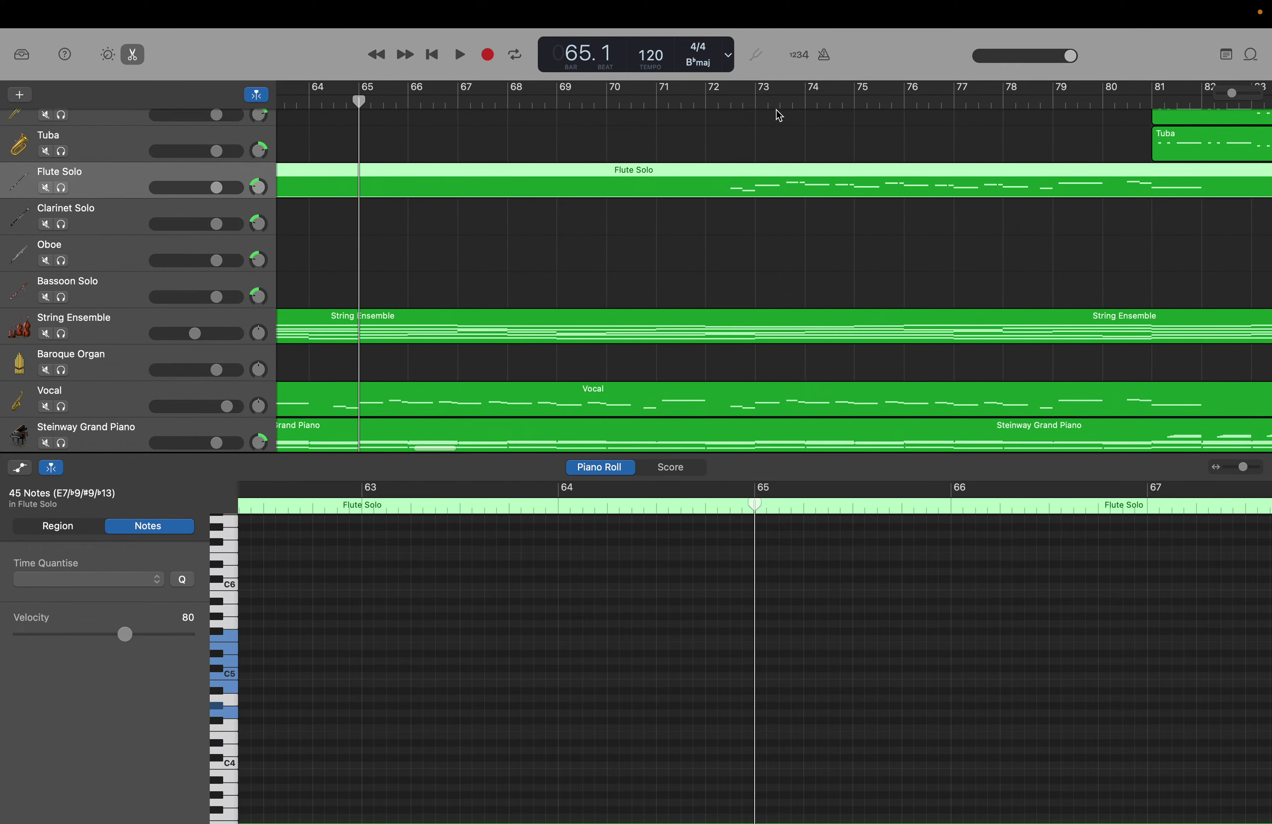
pyautogui.hscroll(1, 779, 116)
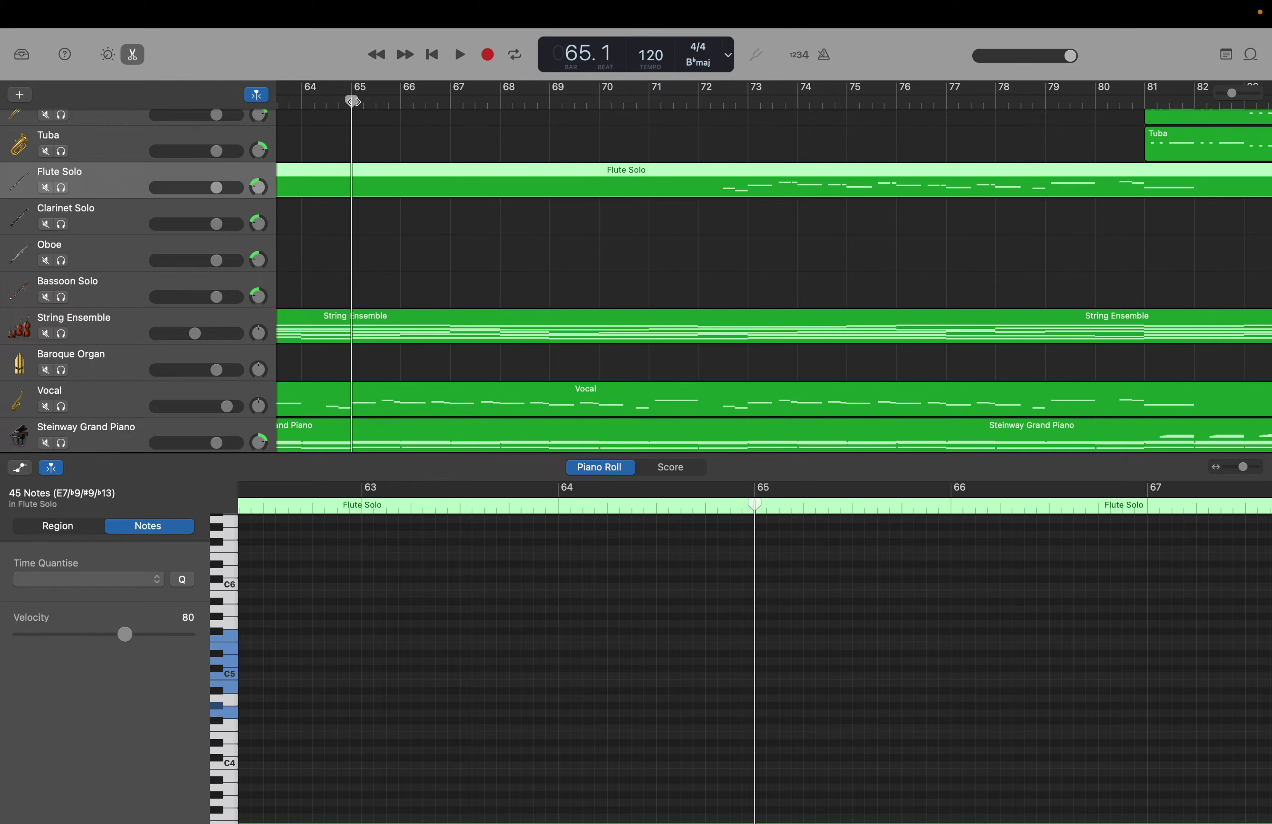
pyautogui.moveTo(353, 102); pyautogui.dragTo(722, 110)
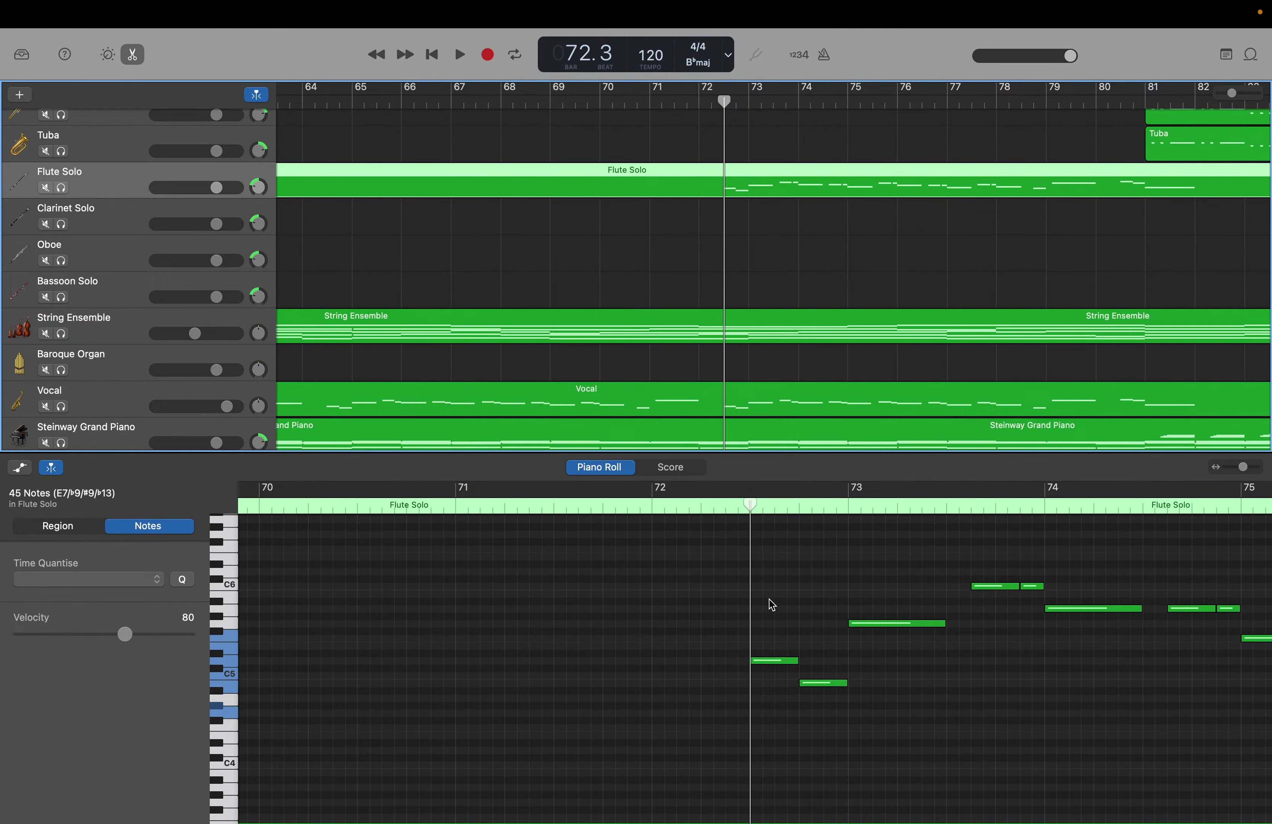
pyautogui.scroll(3, 774, 592)
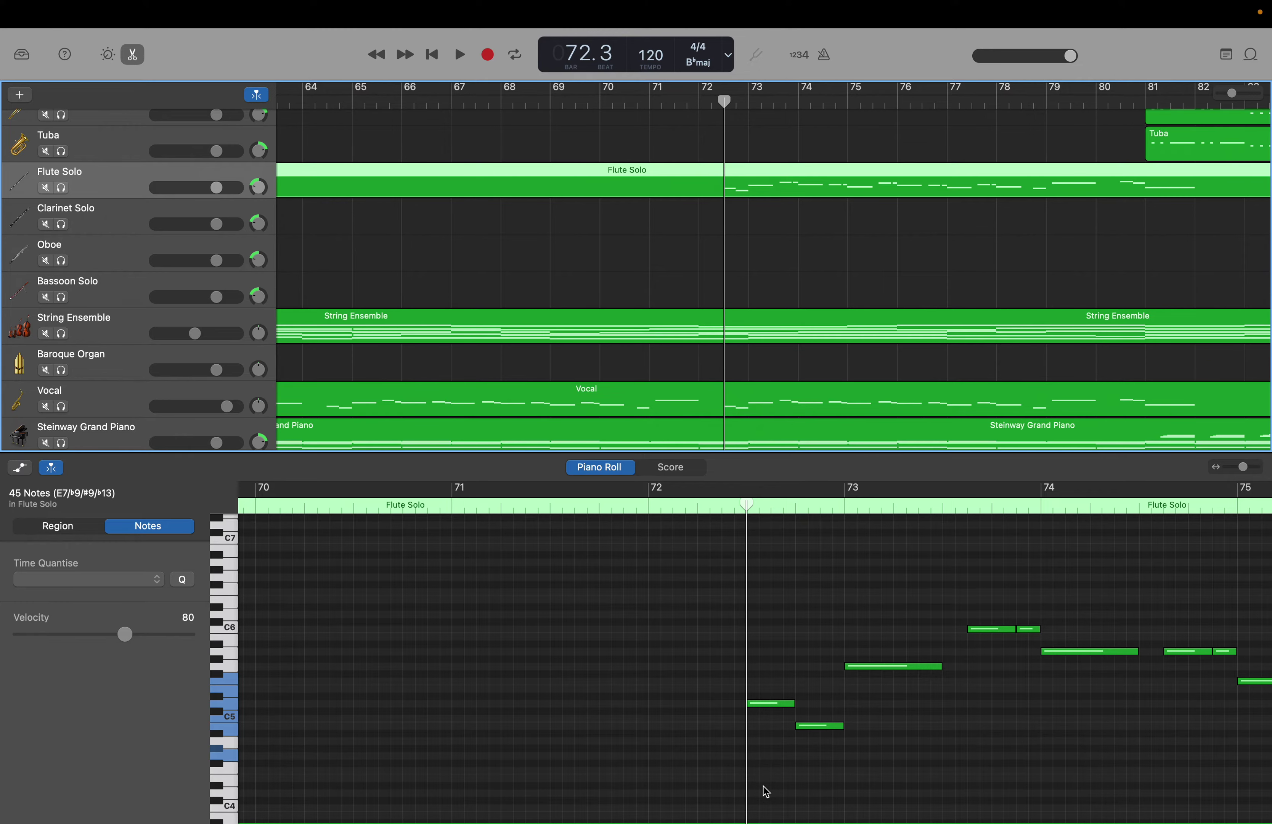
pyautogui.moveTo(764, 785); pyautogui.dragTo(737, 538)
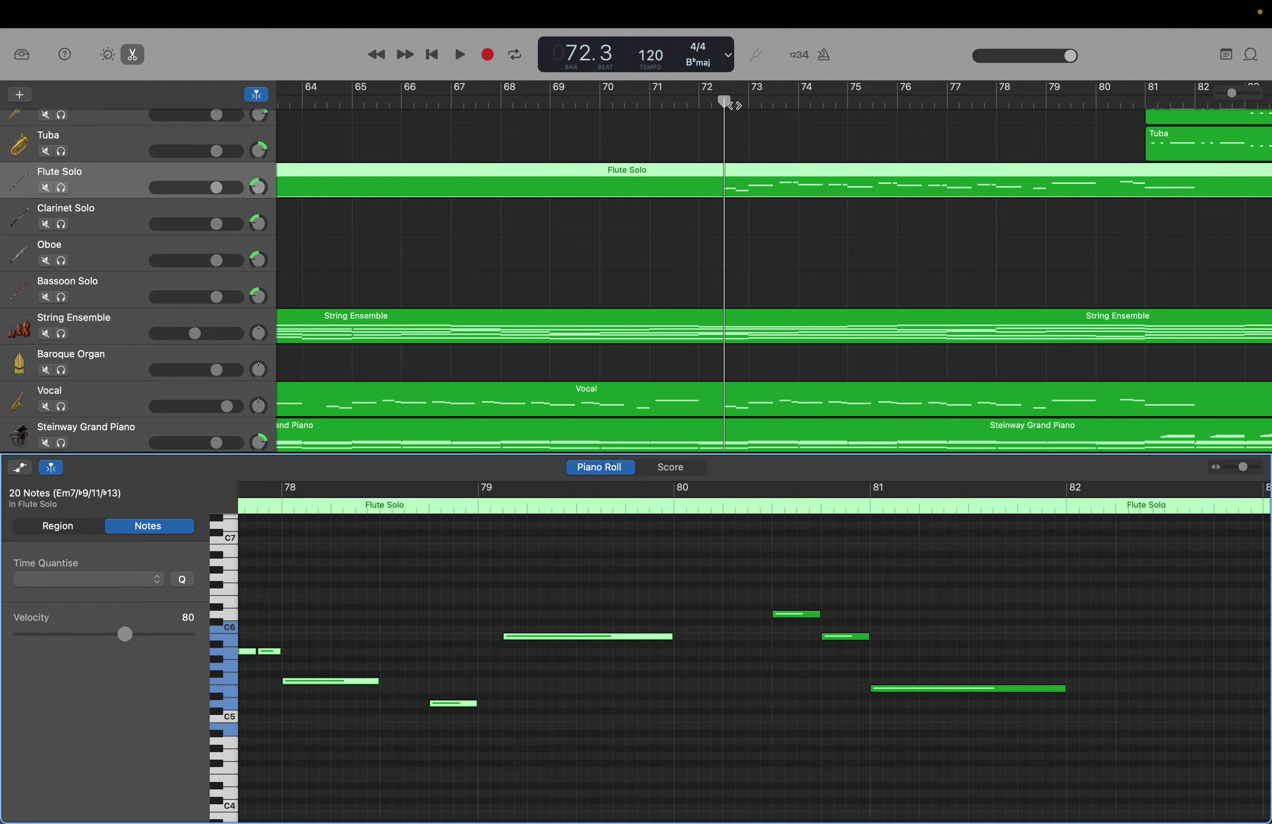
pyautogui.doubleClick(581, 46)
pyautogui.write('112')
pyautogui.press('Return')
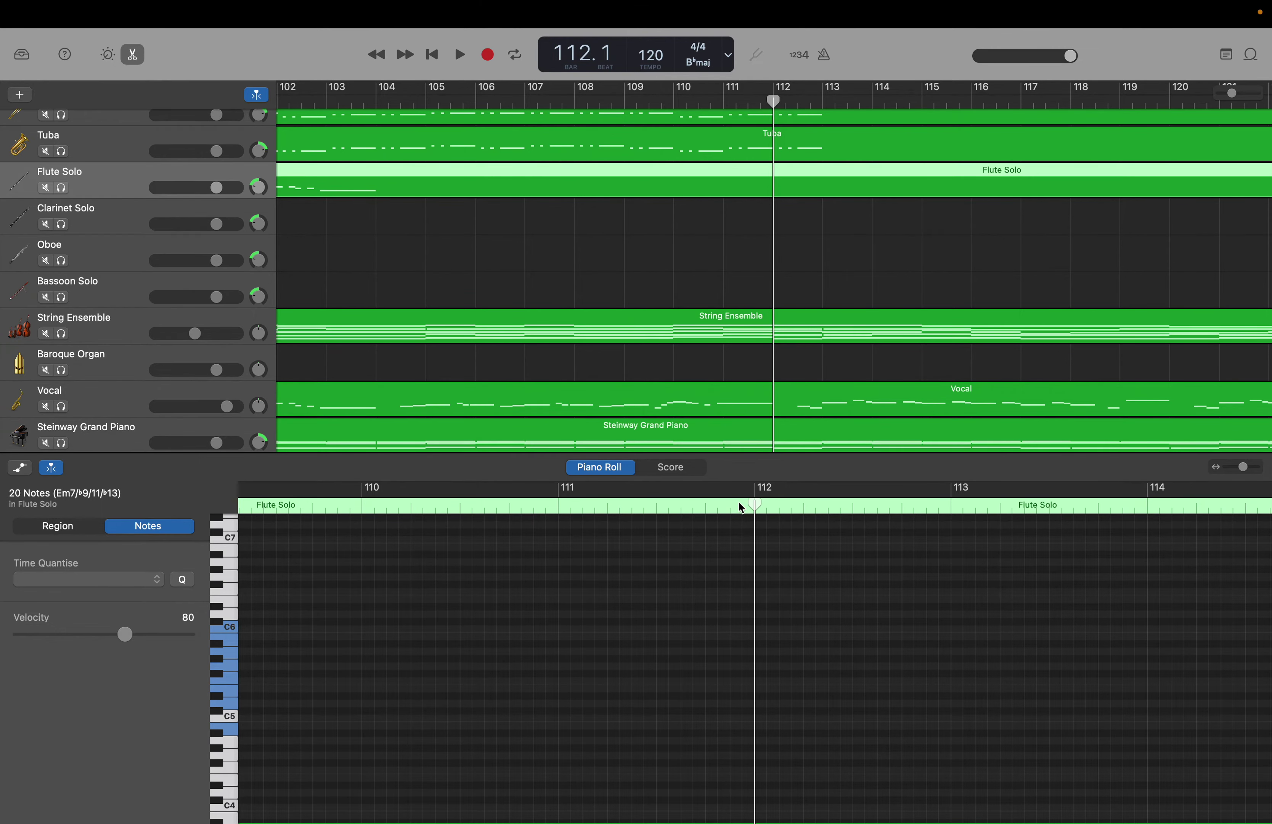
pyautogui.moveTo(754, 504); pyautogui.dragTo(842, 499)
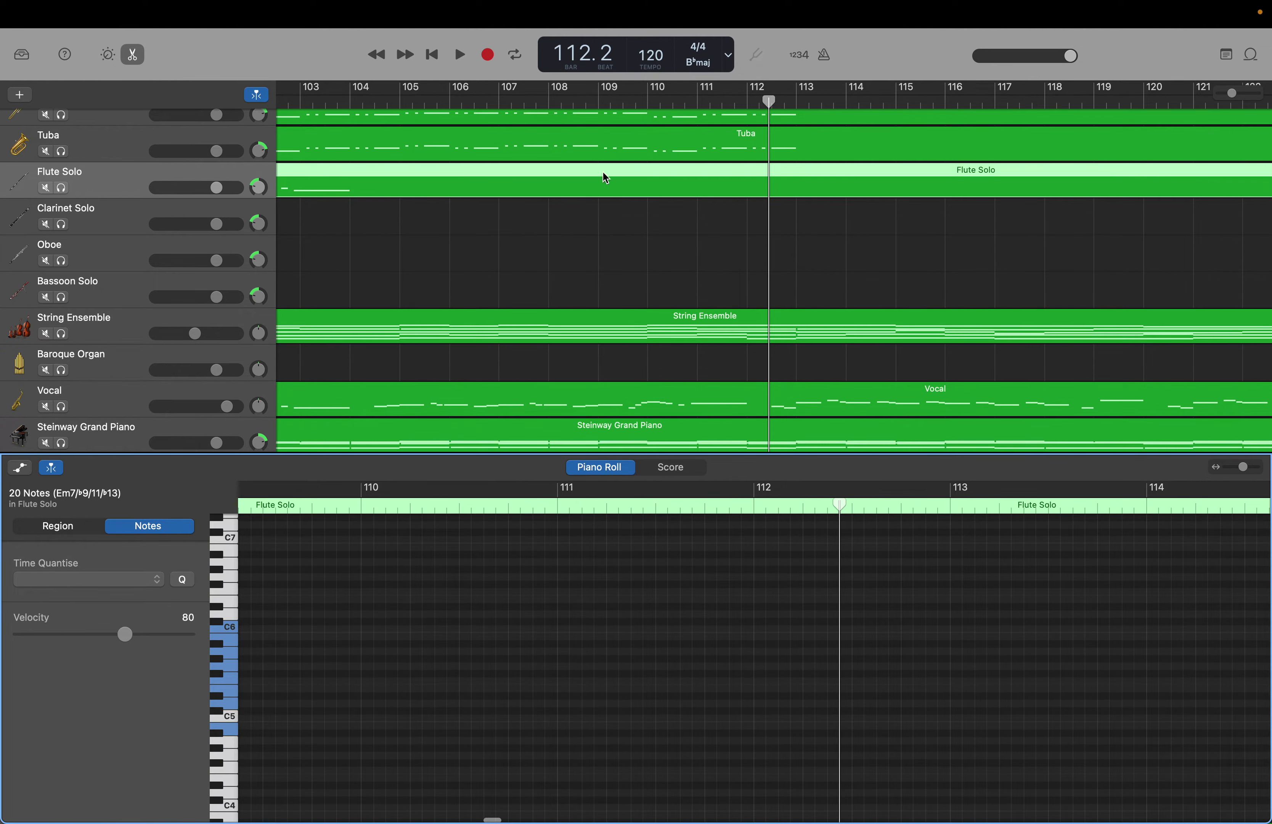
# Paste the copied Flute Solo notes at beat 3 of bar 128 and again at beat 3 of bar 136.
pyautogui.doubleClick(577, 54)
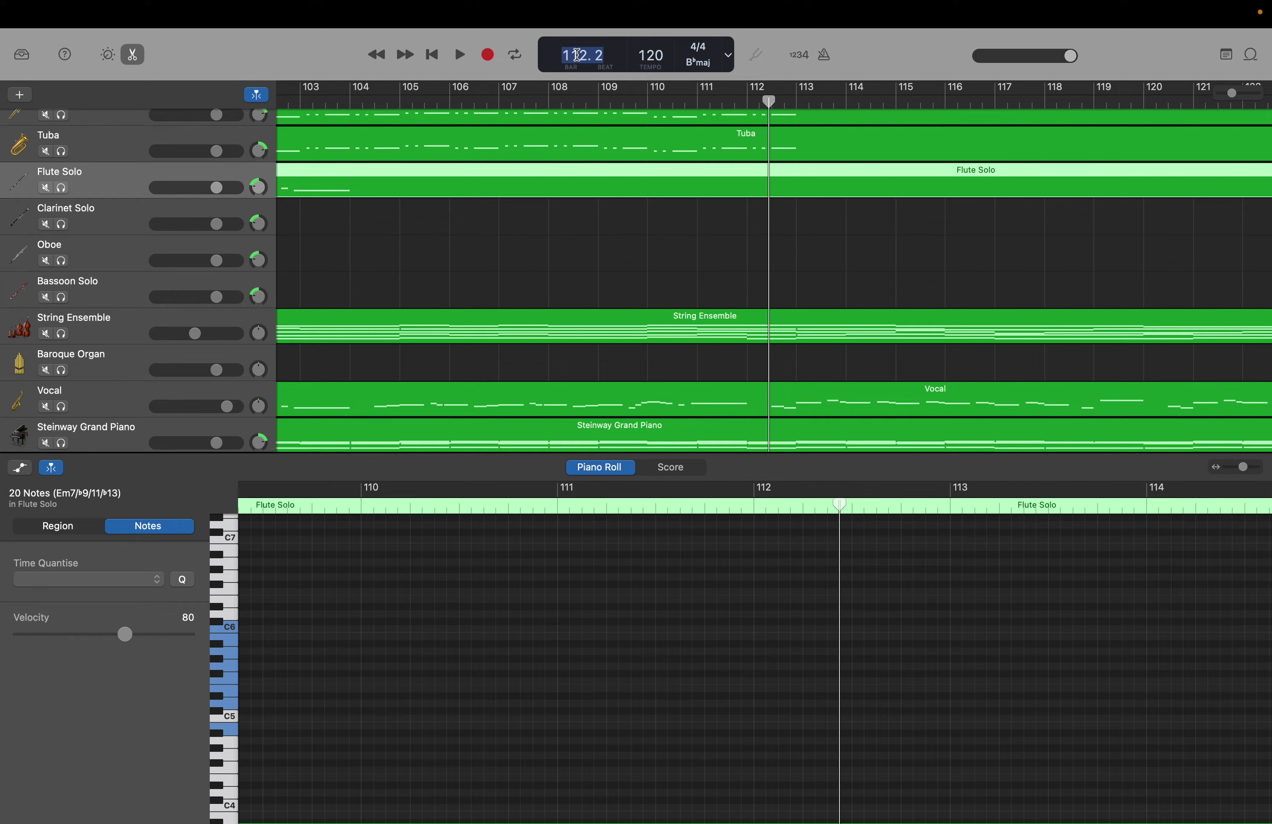
pyautogui.write('129')
pyautogui.press('Return')
pyautogui.click(659, 504)
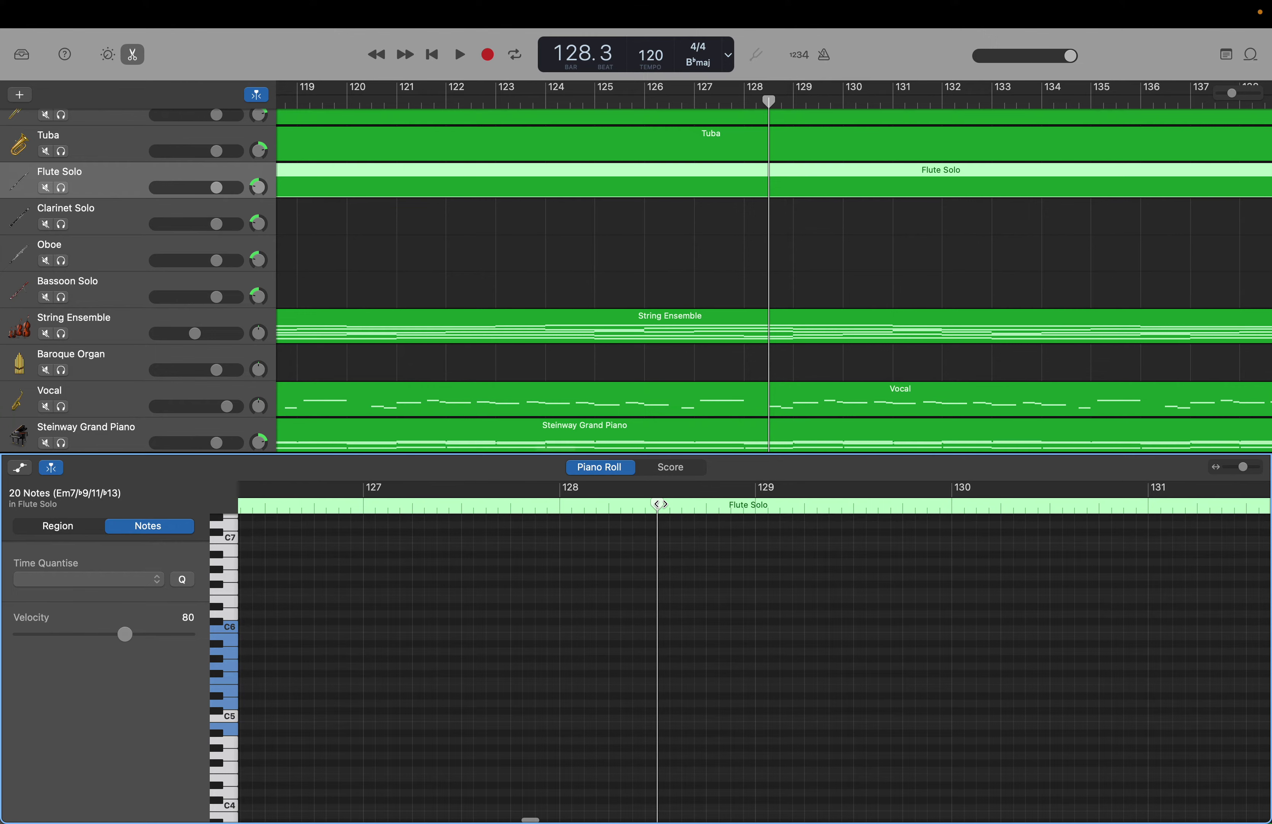
pyautogui.hotkey('shift', '.')
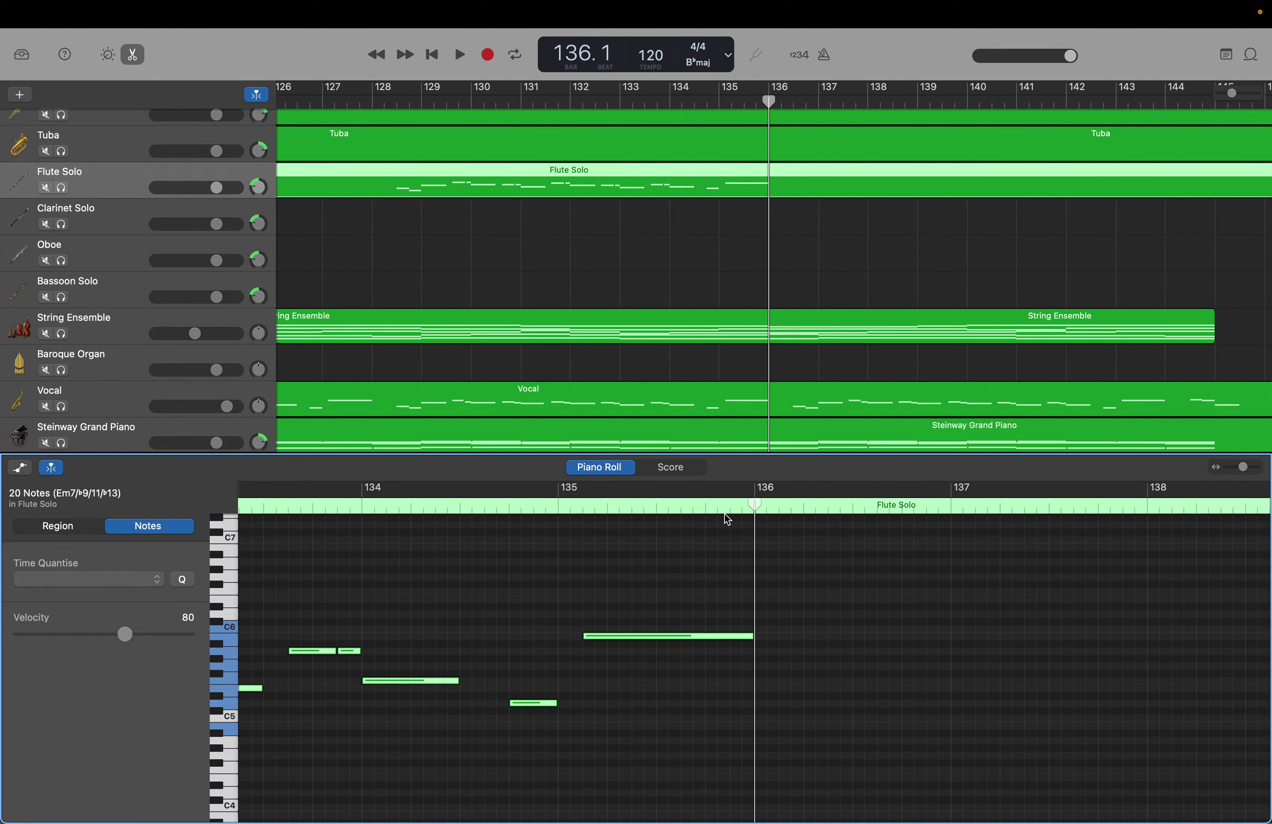
pyautogui.moveTo(754, 504); pyautogui.dragTo(851, 503)
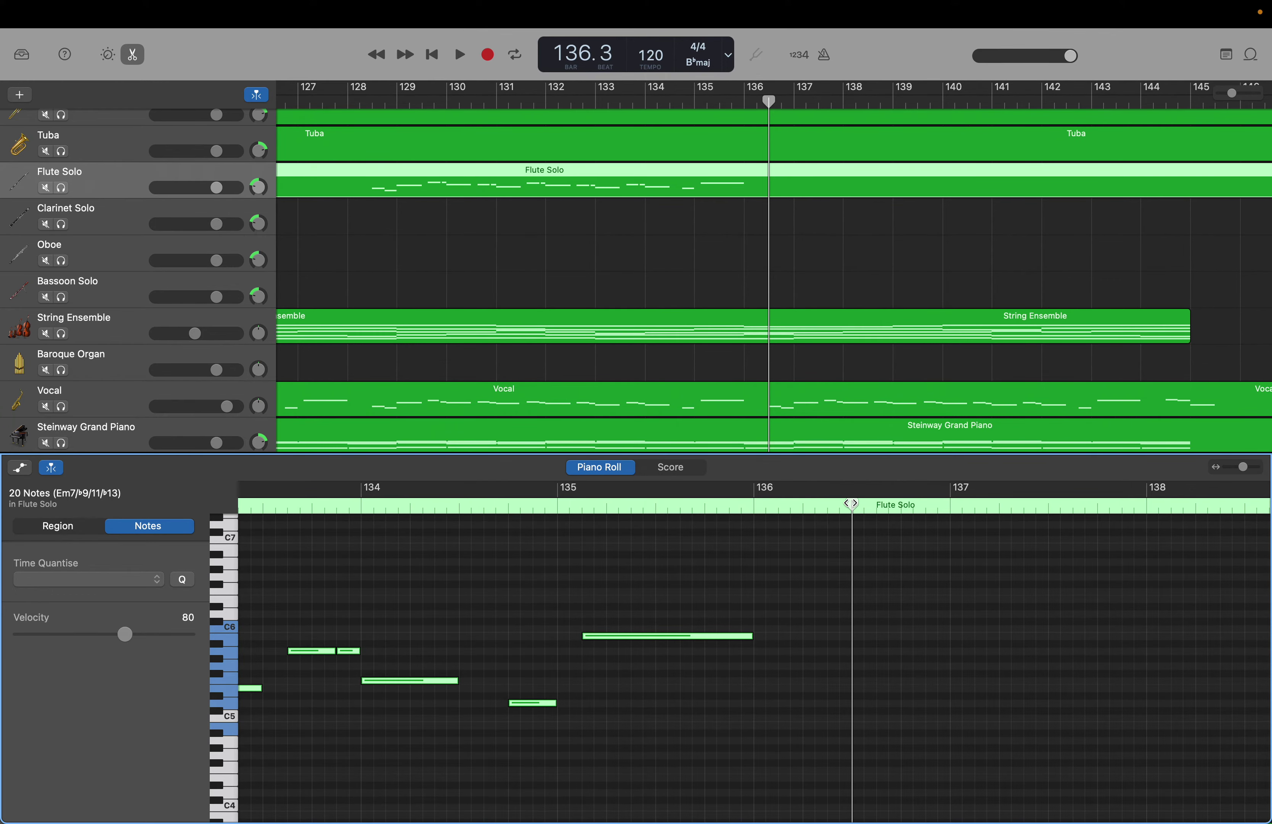
pyautogui.hotkey('shift', '.')
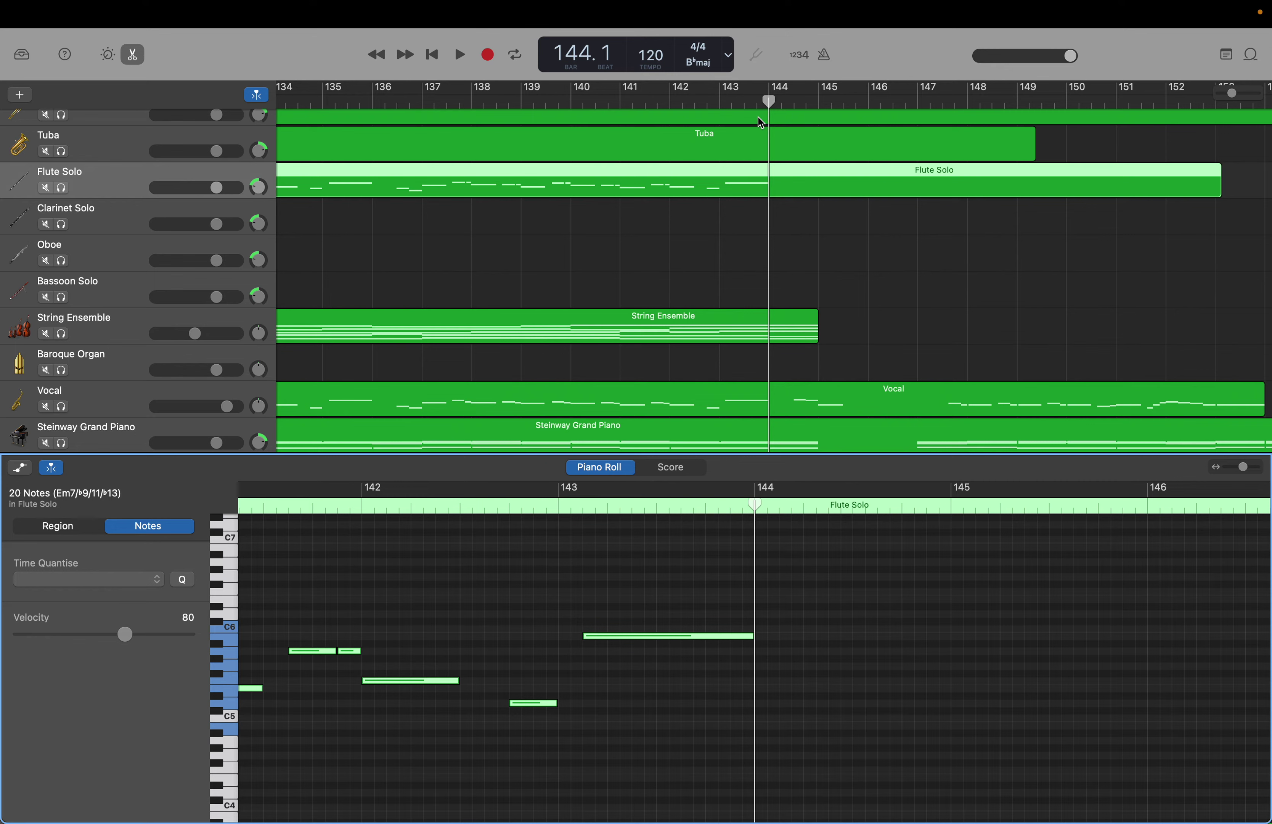
# Copy the three Flute Solo notes running from beat 3 of bar 80 to the end of bar 81.
pyautogui.doubleClick(583, 51)
pyautogui.write('80')
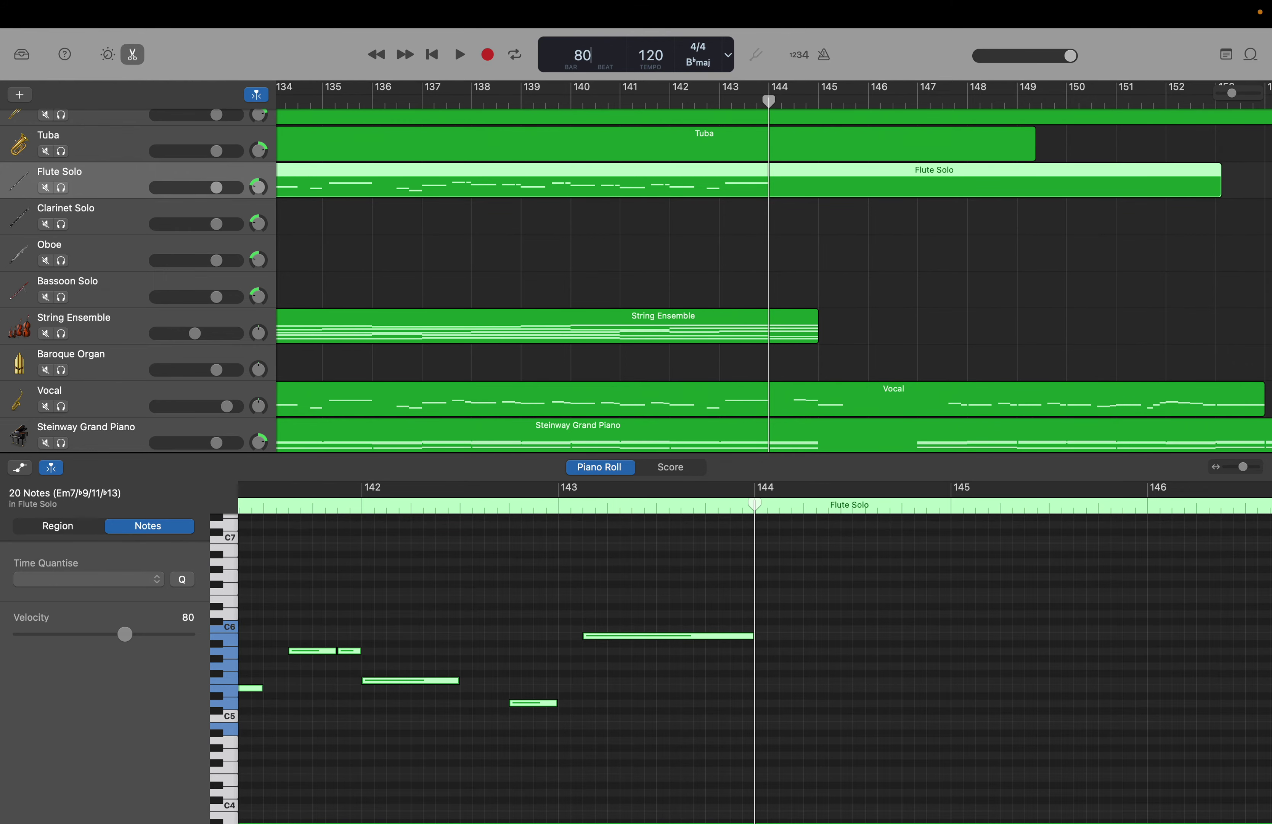
pyautogui.press('Return')
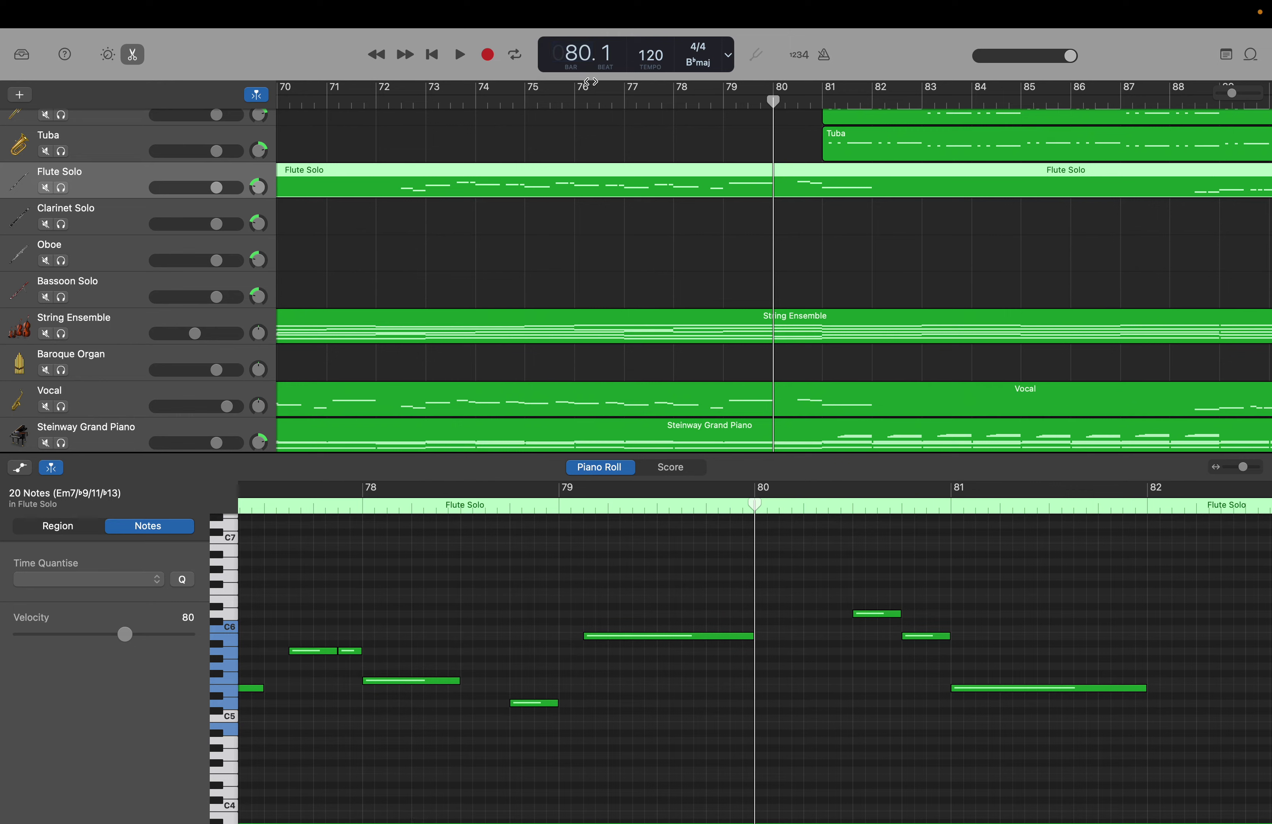
pyautogui.moveTo(831, 555); pyautogui.dragTo(1042, 722)
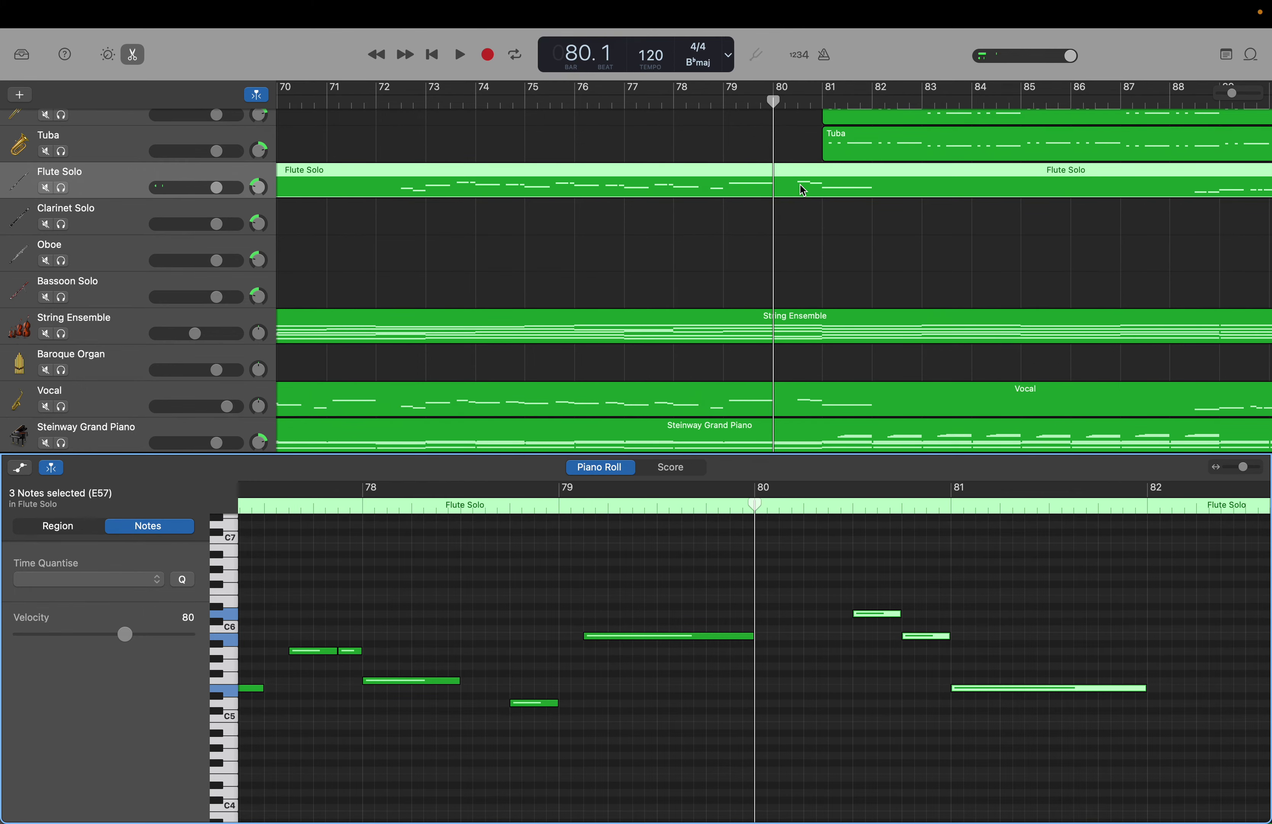
# Paste the three copied Flute Solo notes at beat 3 of bar 144.
pyautogui.doubleClick(584, 55)
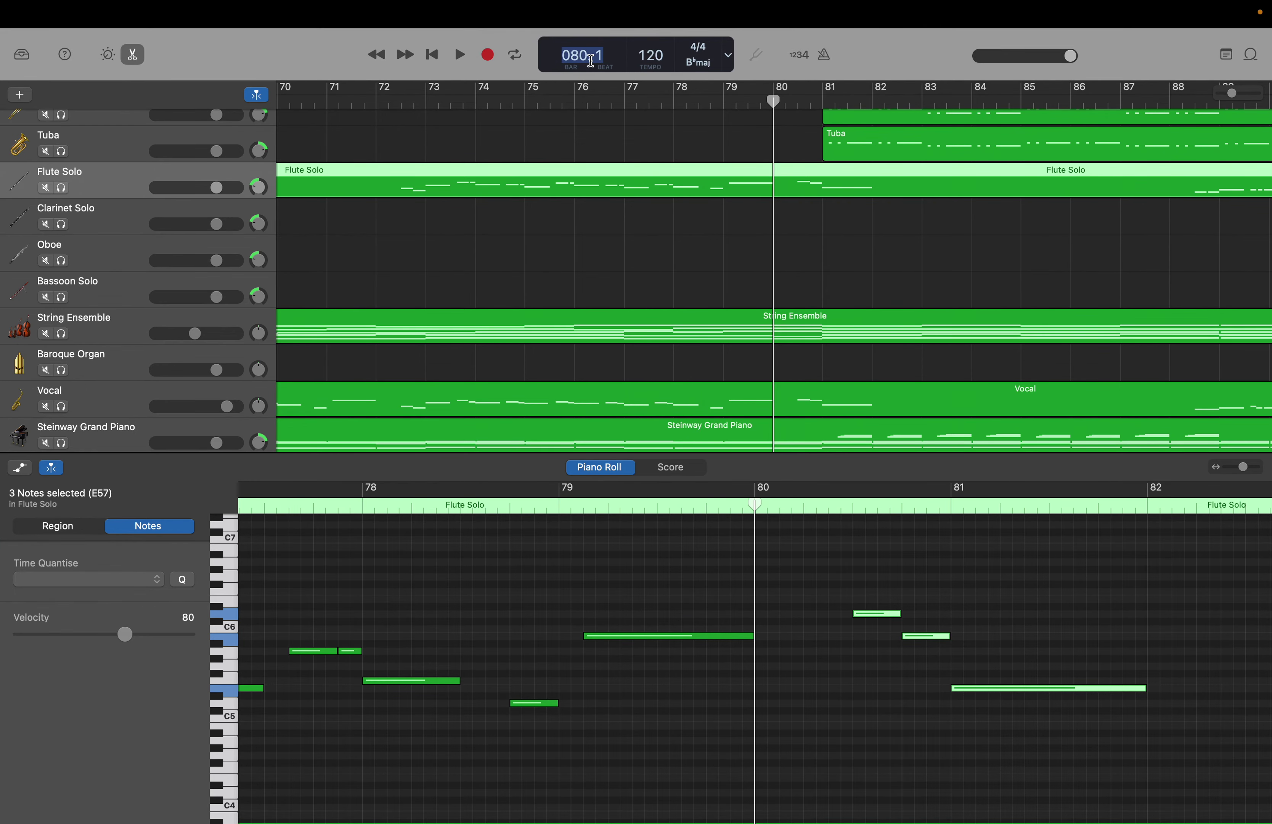
pyautogui.write('144')
pyautogui.press('Return')
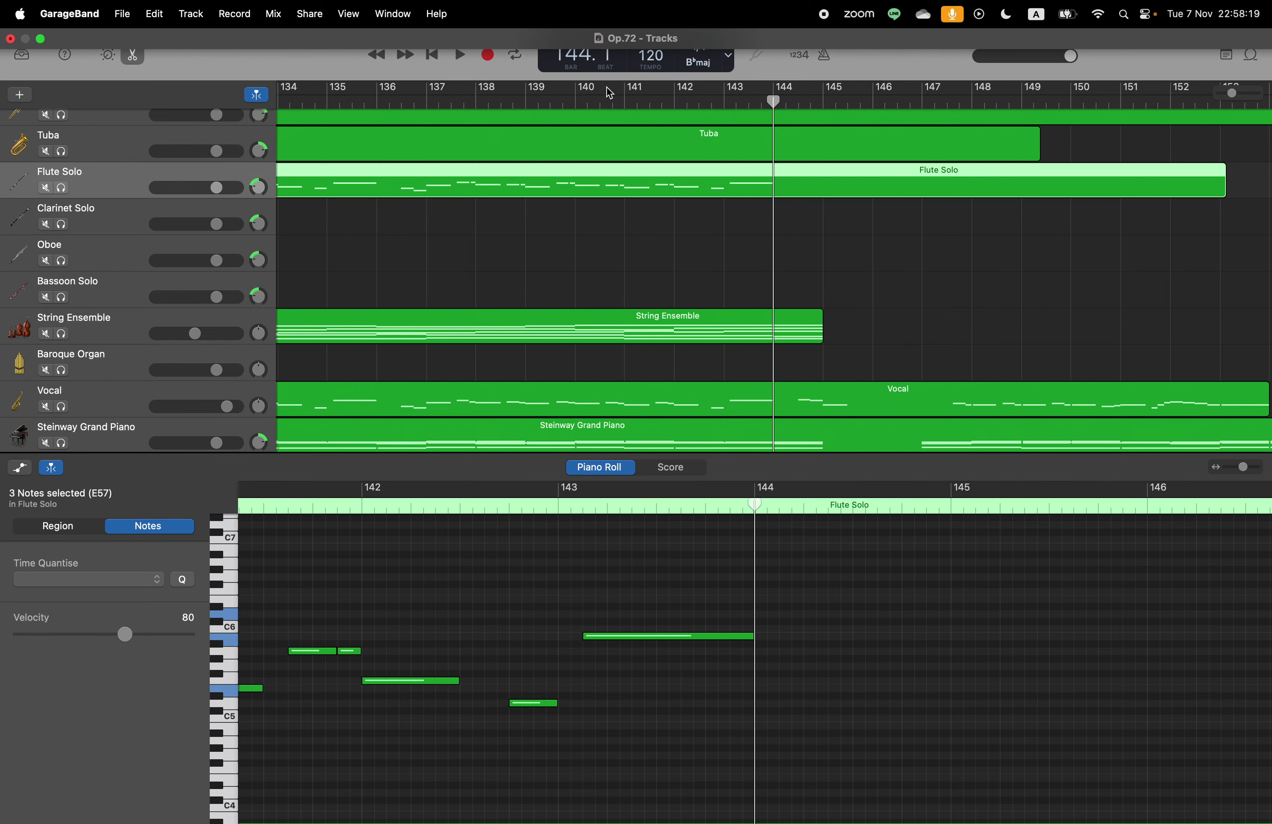
pyautogui.moveTo(754, 508); pyautogui.dragTo(851, 505)
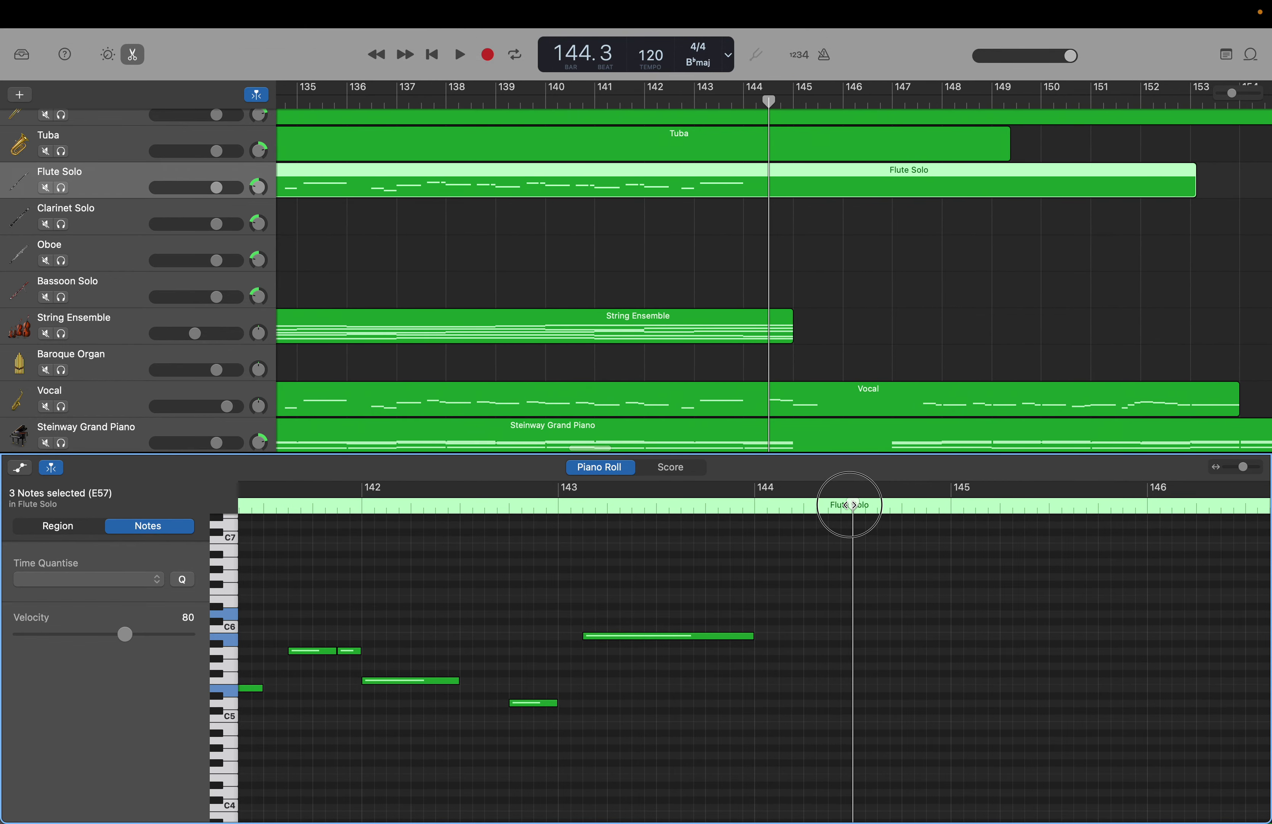
pyautogui.press('.')
pyautogui.press('.')
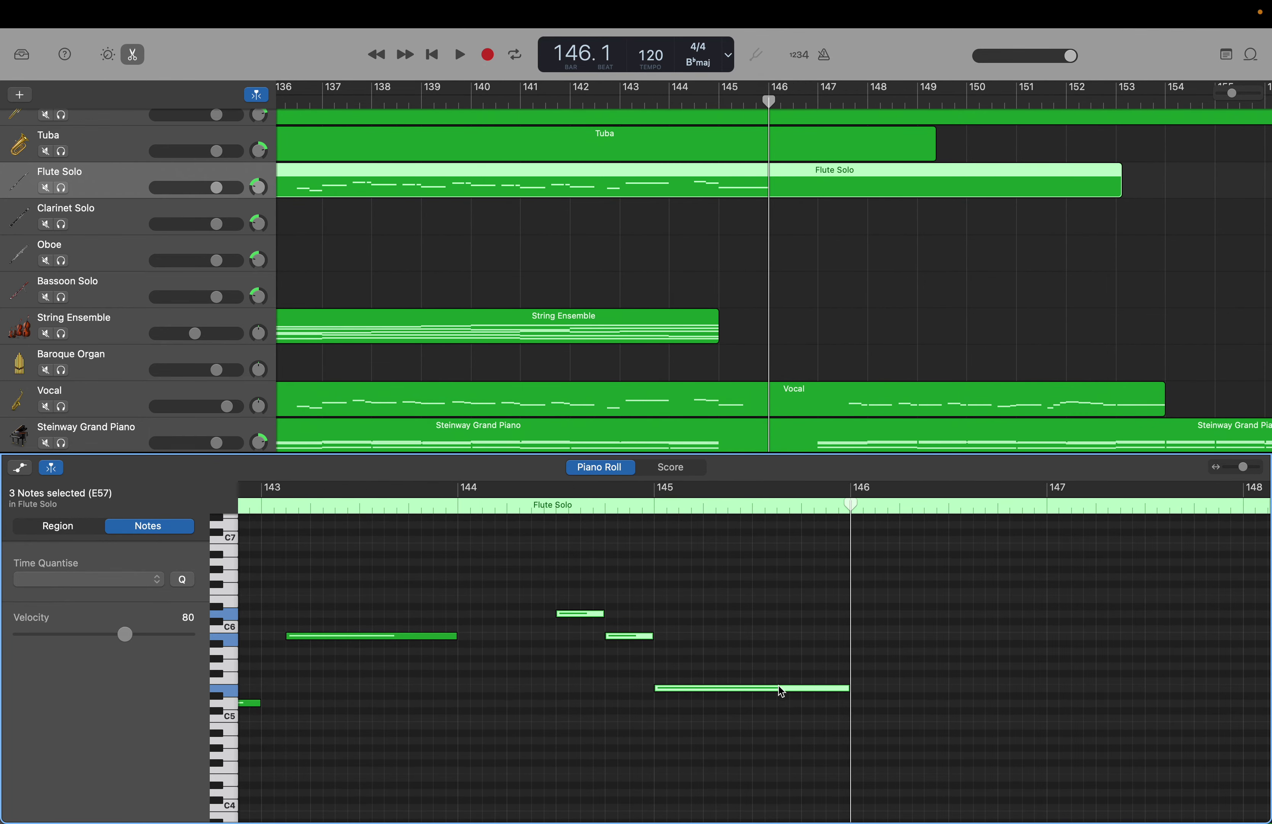
# Shorten the Flute Solo's E5 note at bar 145 to two beats, ending it at beat 3.
pyautogui.moveTo(772, 691)
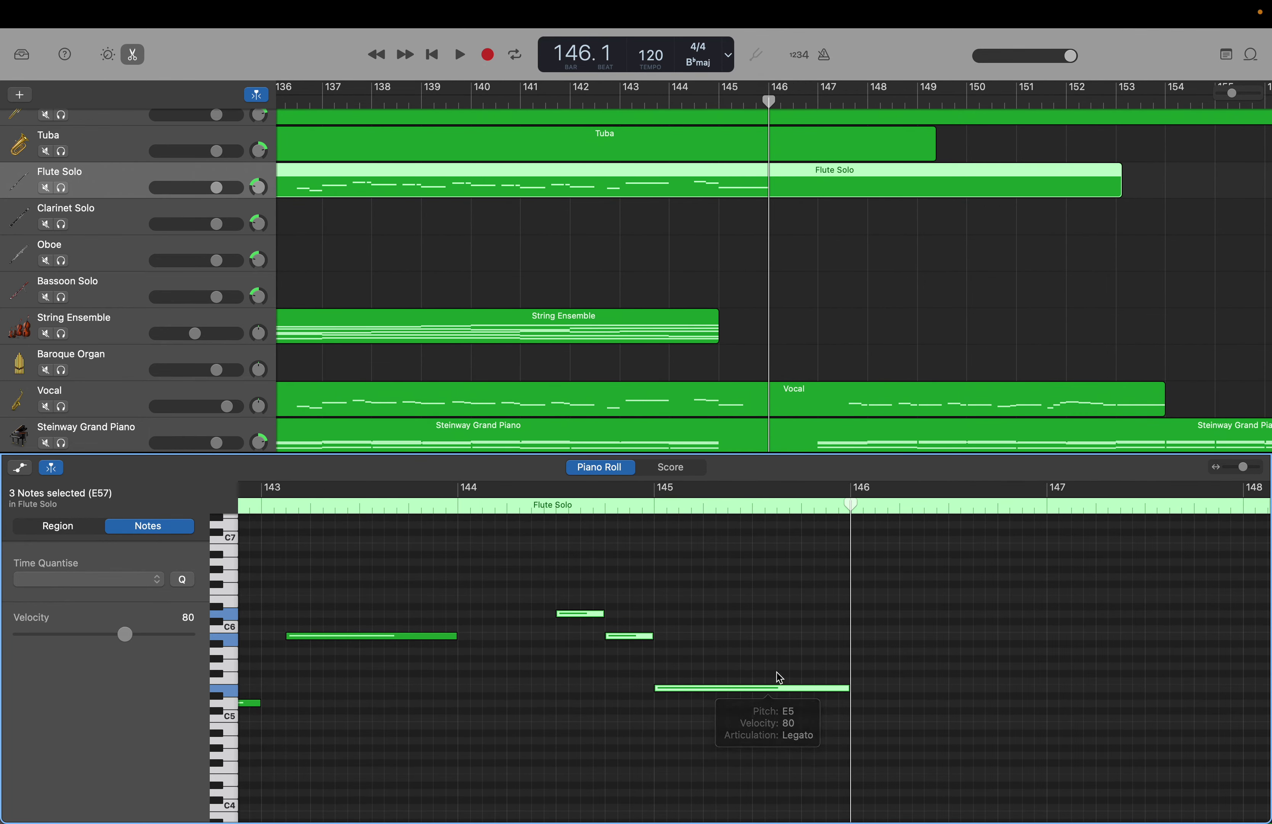
pyautogui.click(829, 696)
pyautogui.click(829, 690)
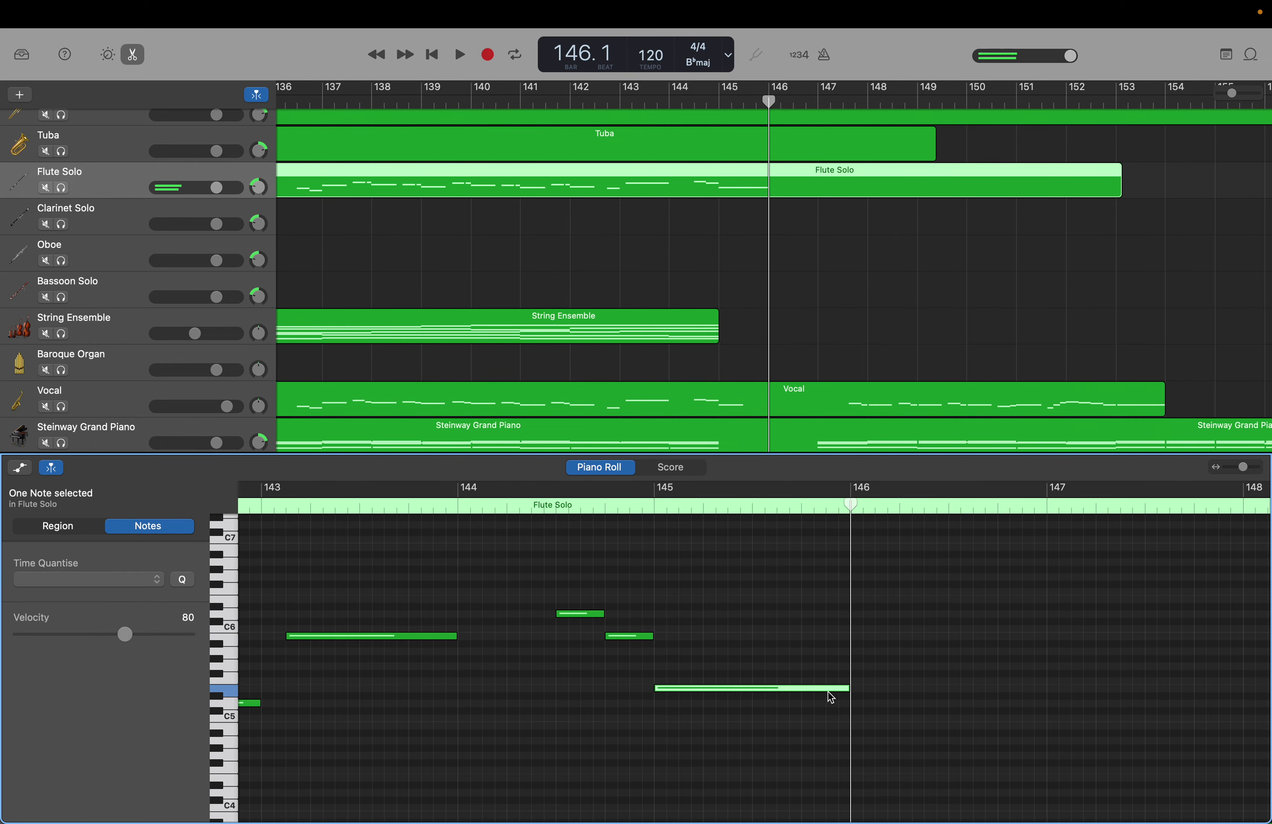
pyautogui.moveTo(850, 692)
pyautogui.moveTo(850, 692); pyautogui.dragTo(755, 692)
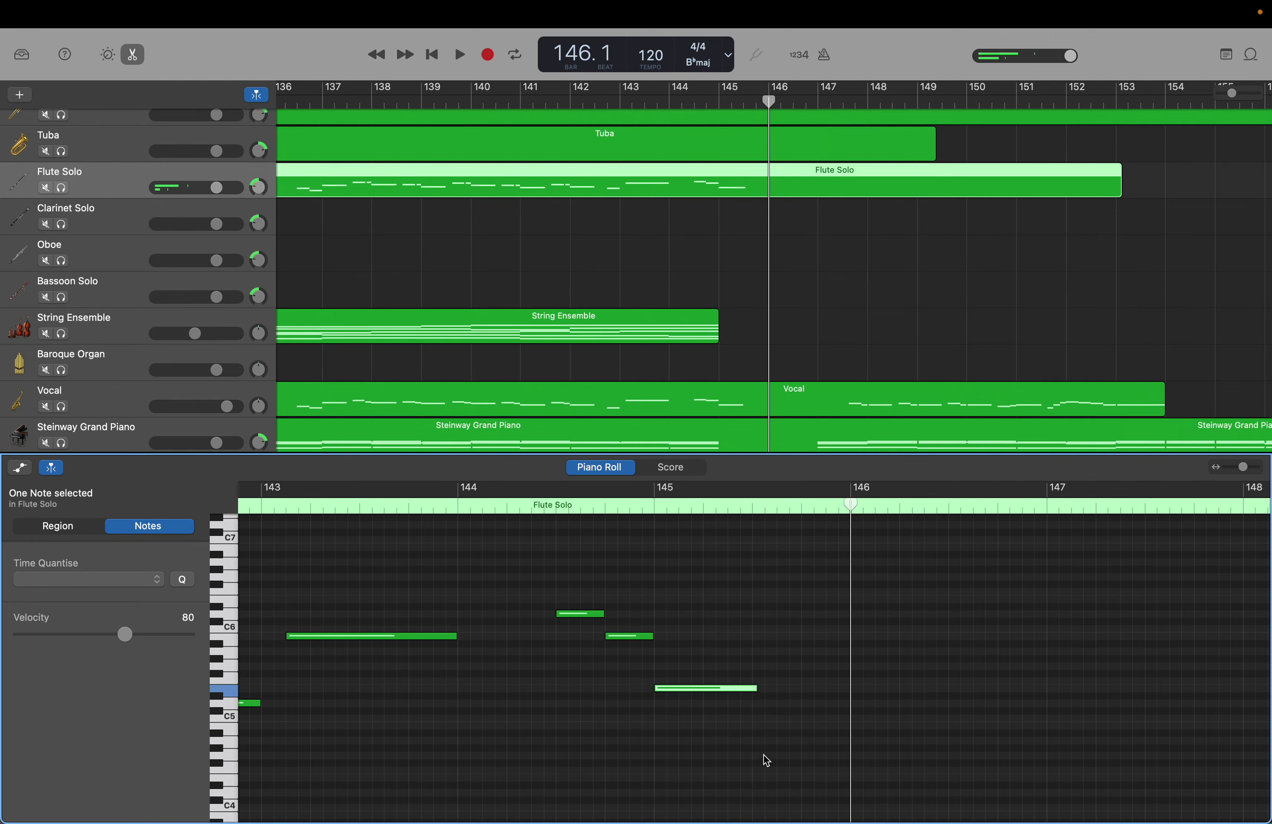
pyautogui.click(759, 690)
pyautogui.moveTo(758, 690); pyautogui.dragTo(753, 687)
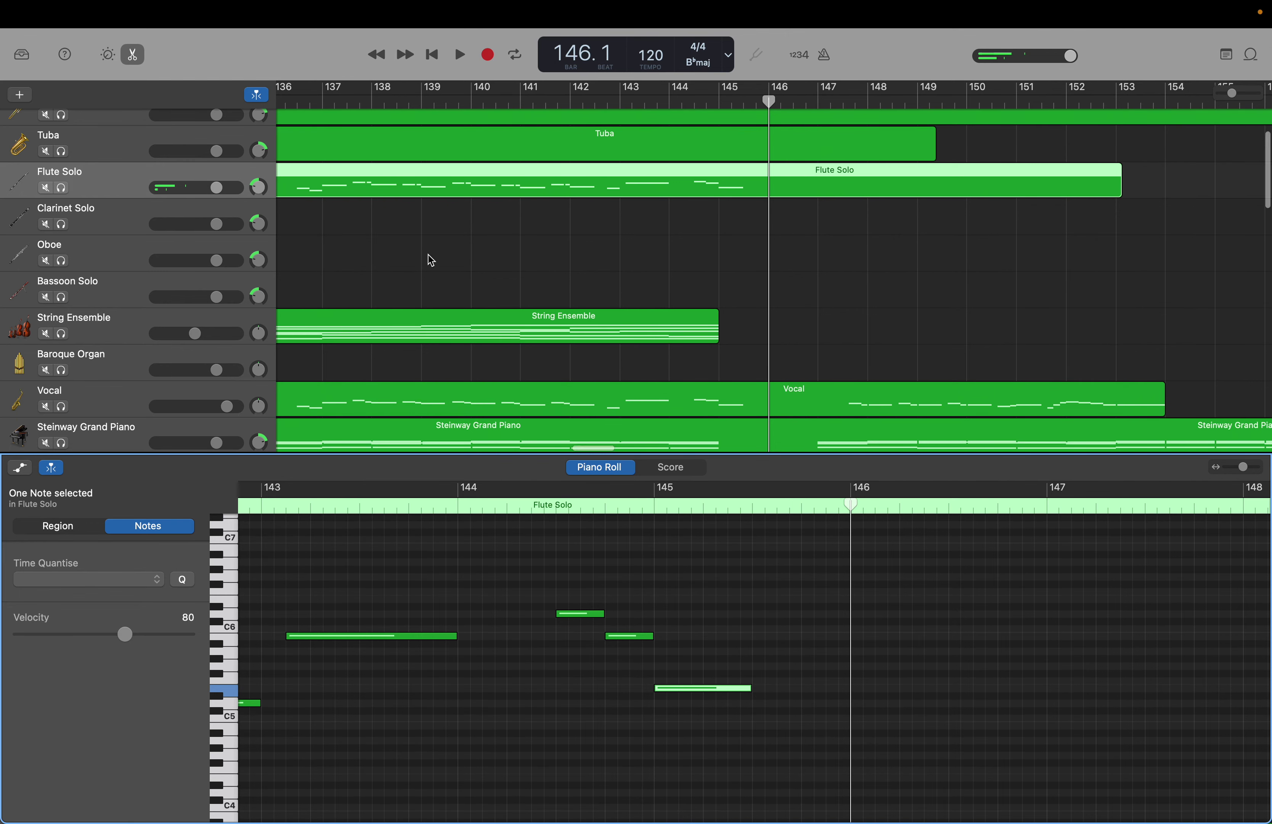
# Examine the brass, flute, string, vocal and piano tracks from about bar 78 to bar 148 for parts without notes.
pyautogui.scroll(3, 429, 256)
pyautogui.hscroll(-5, 430, 258)
pyautogui.hscroll(-15, 430, 258)
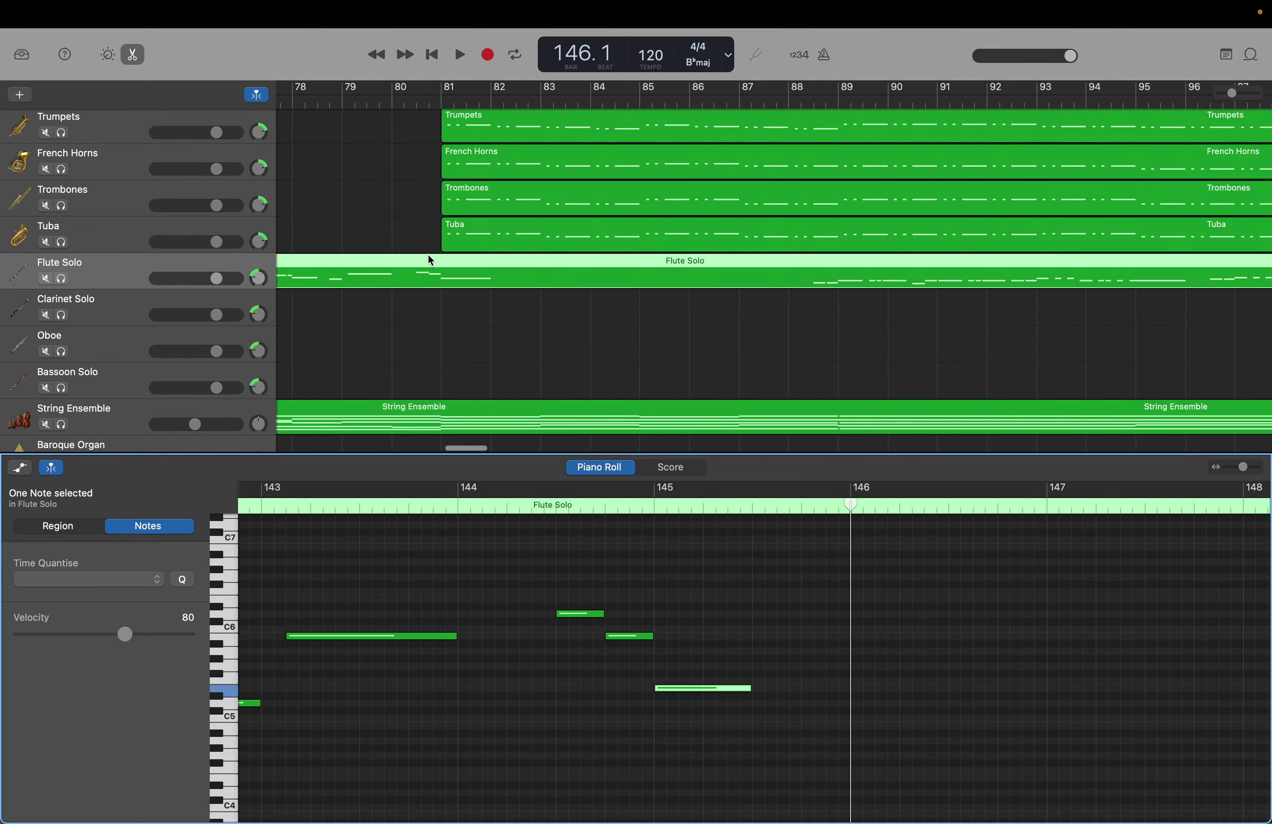
pyautogui.hscroll(7, 430, 260)
pyautogui.hscroll(3, 430, 260)
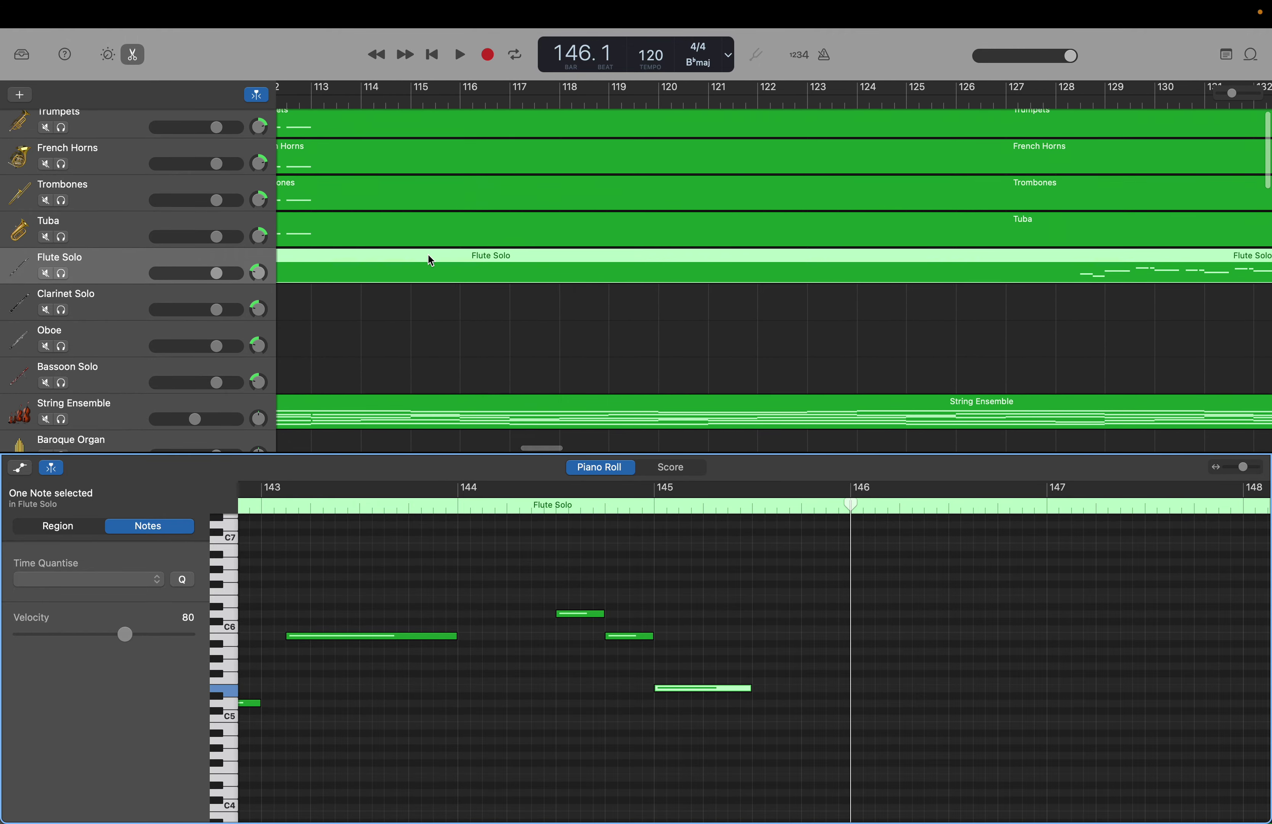
pyautogui.scroll(-5, 430, 260)
pyautogui.hscroll(-2, 428, 254)
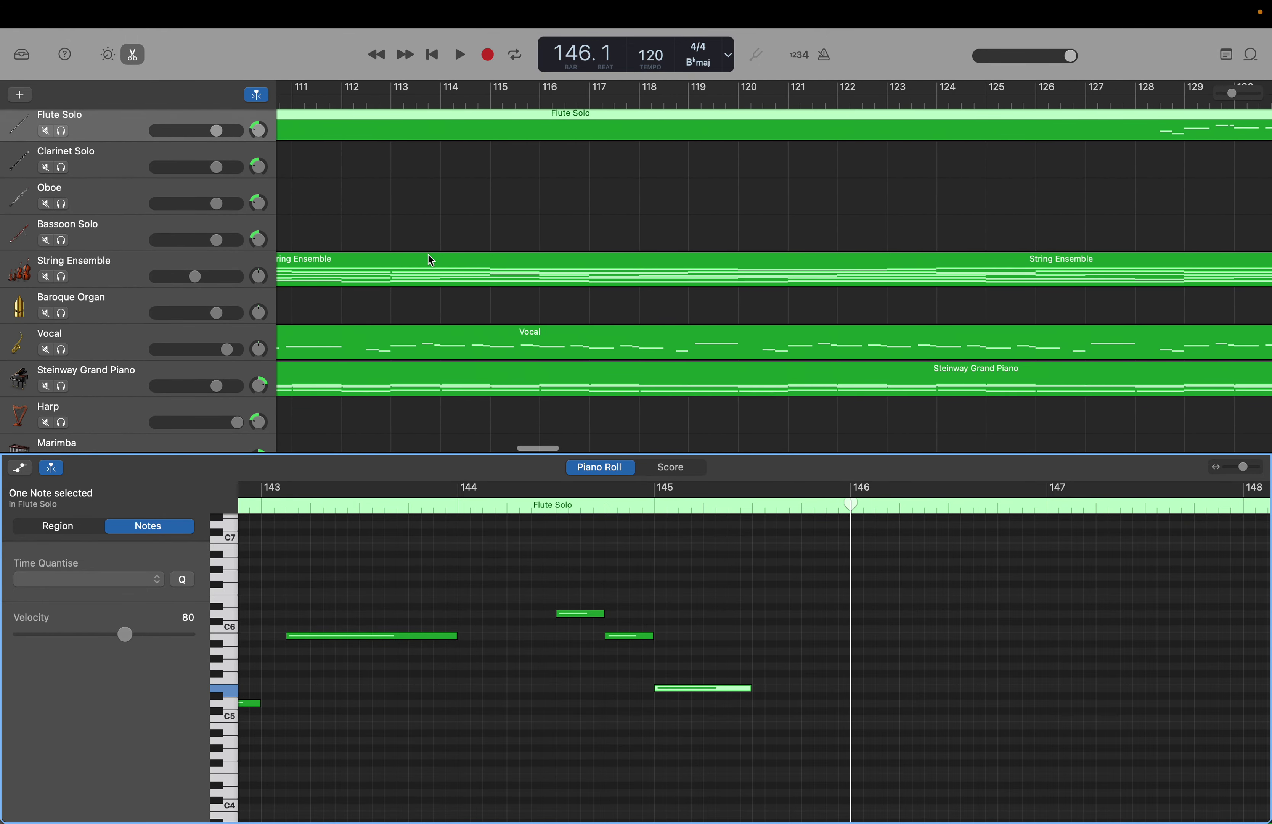
pyautogui.scroll(4, 428, 255)
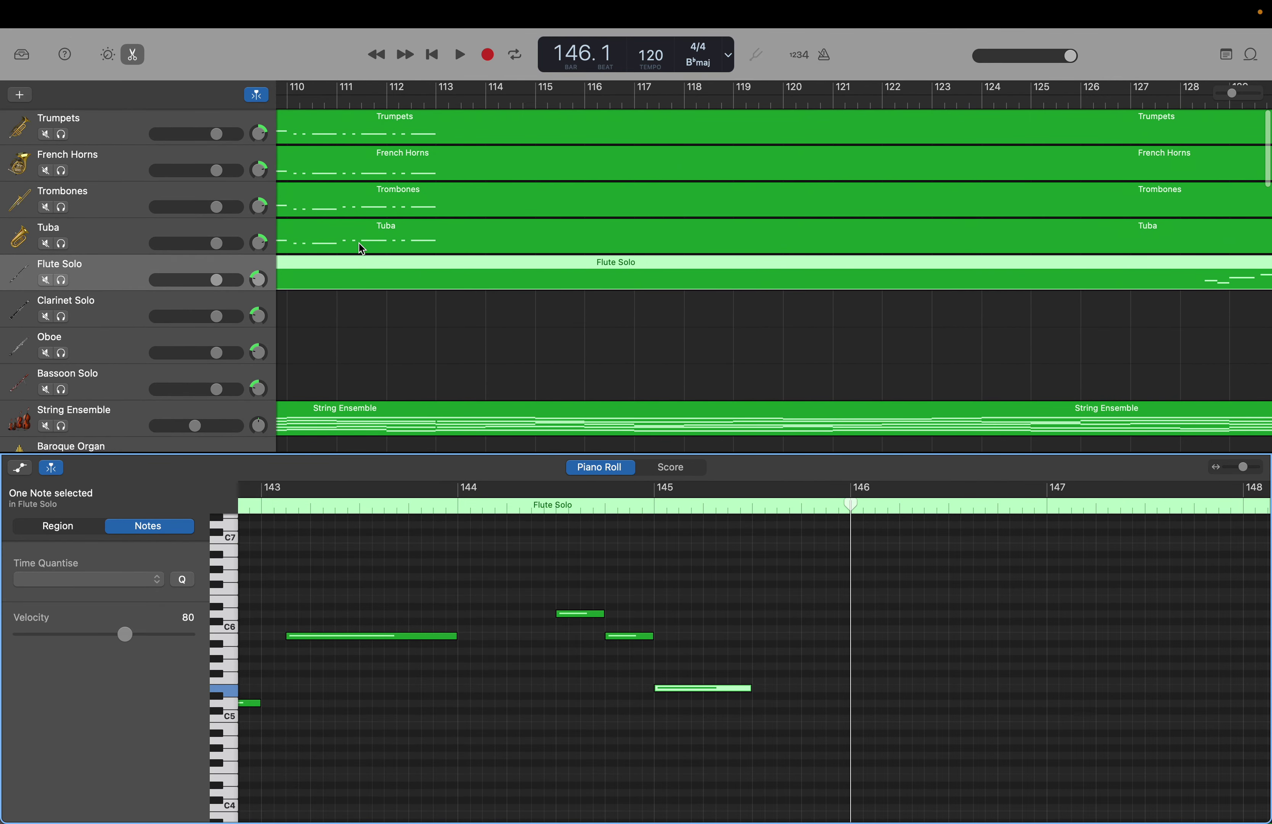
pyautogui.hscroll(10, 359, 243)
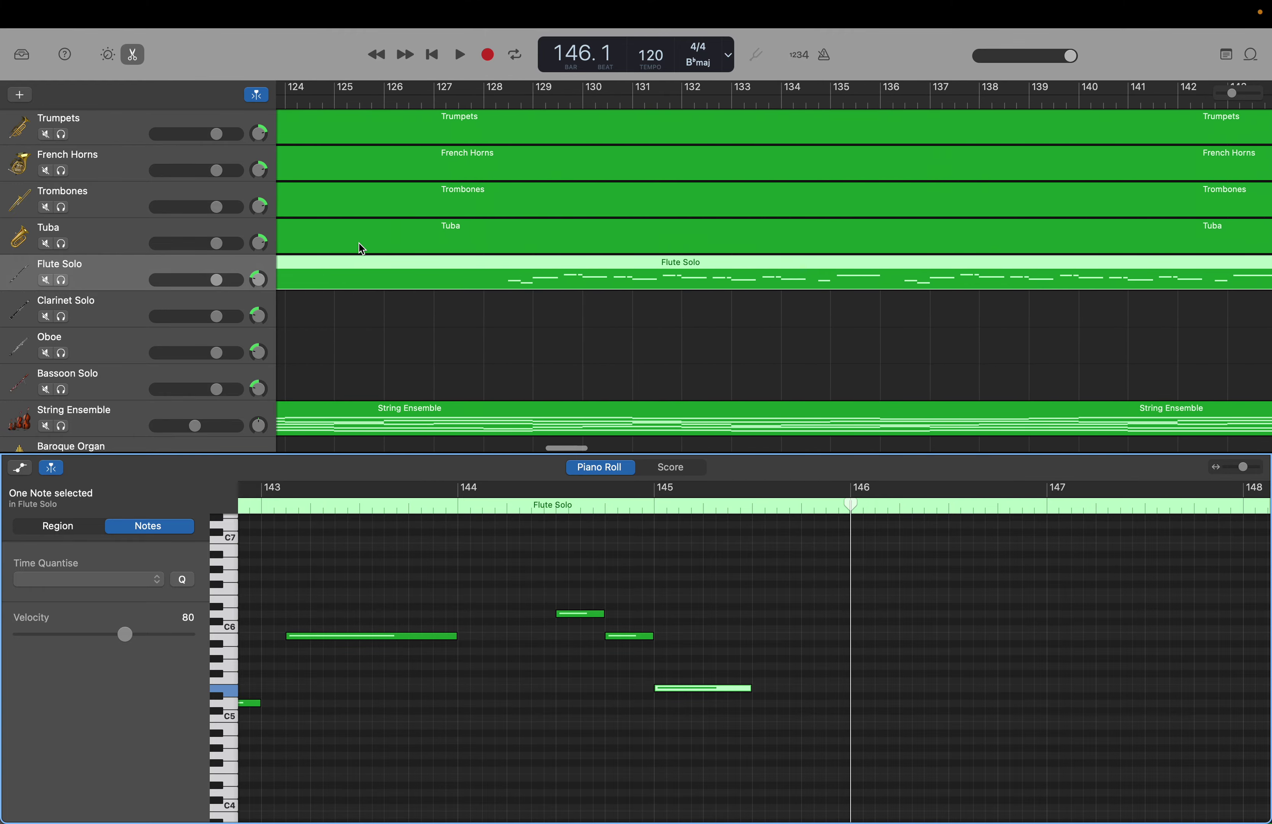
pyautogui.hscroll(4, 362, 248)
pyautogui.hscroll(-1, 362, 249)
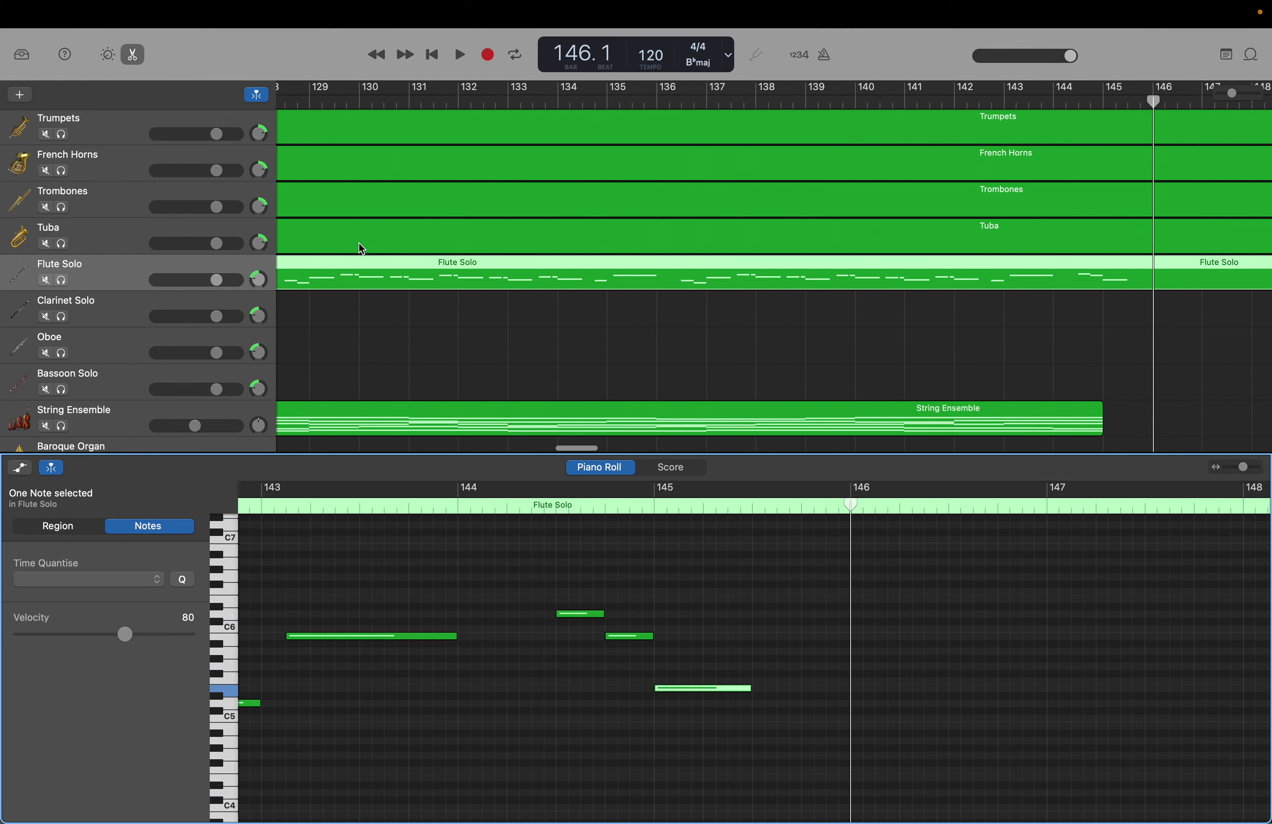
pyautogui.hscroll(-2, 362, 249)
pyautogui.scroll(-2, 363, 249)
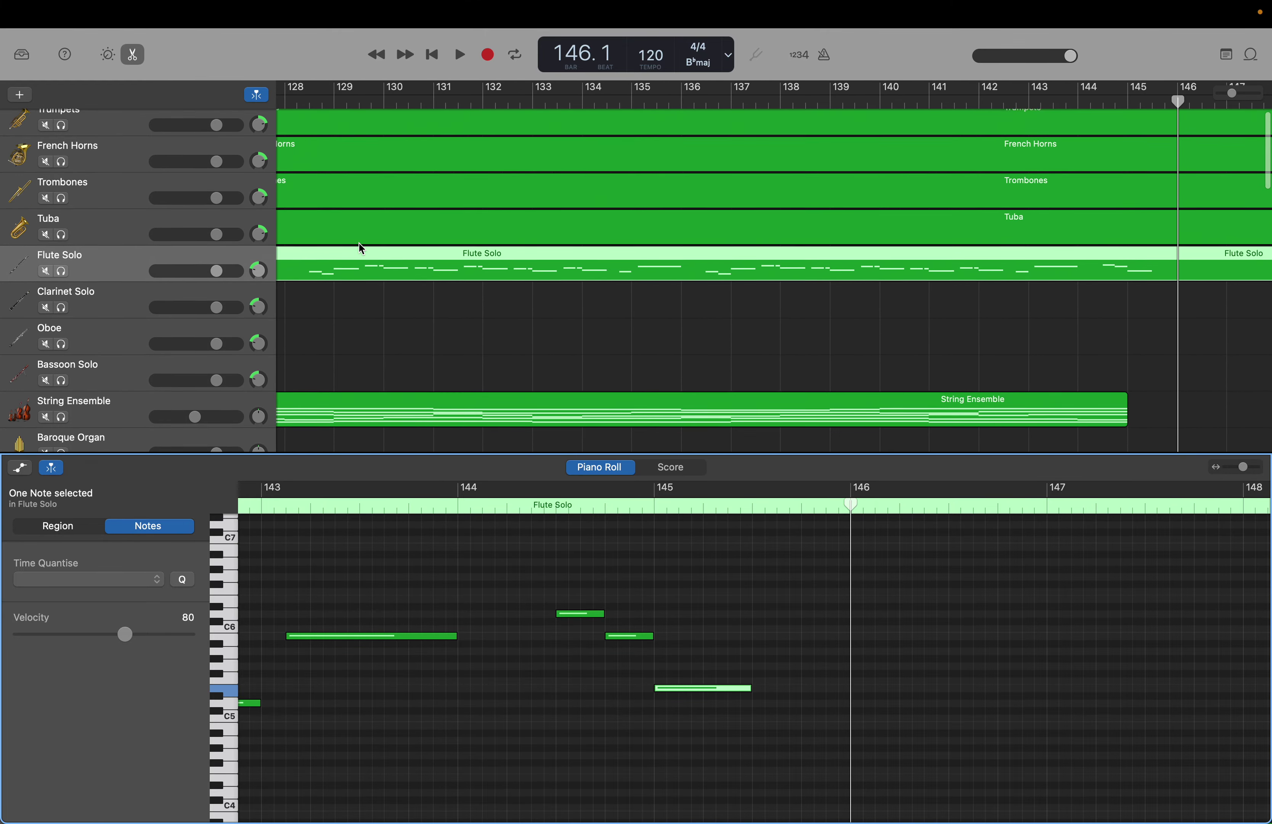
pyautogui.hscroll(-5, 360, 248)
pyautogui.scroll(1, 360, 248)
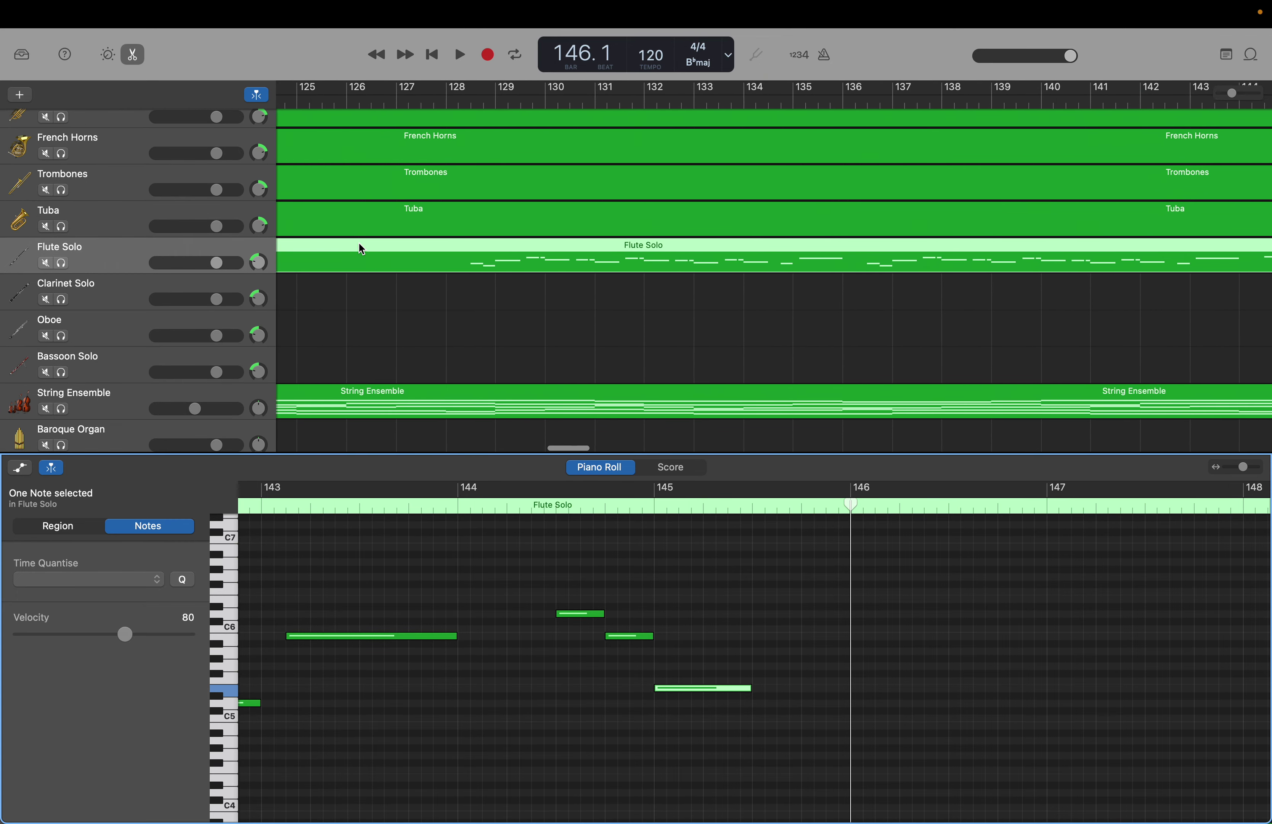
pyautogui.hscroll(-9, 359, 245)
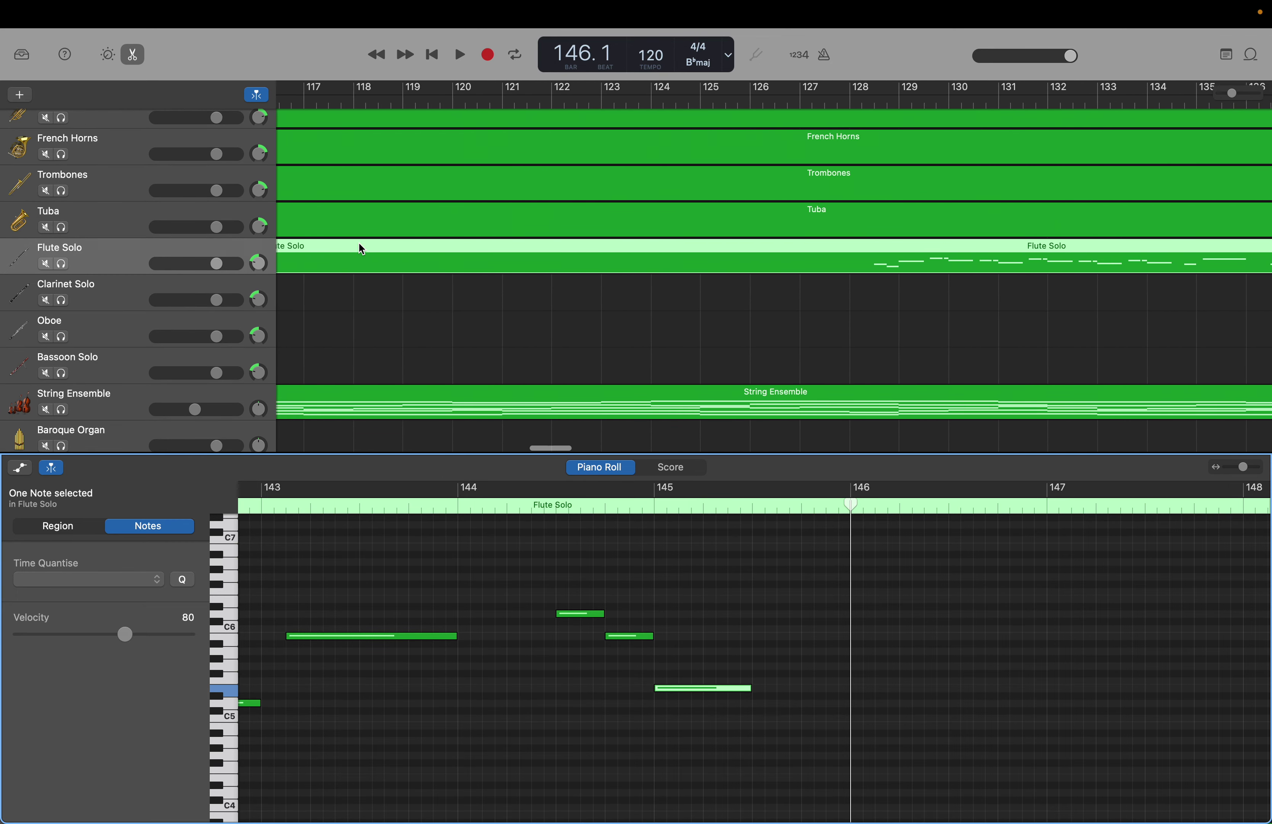
pyautogui.hscroll(-9, 360, 245)
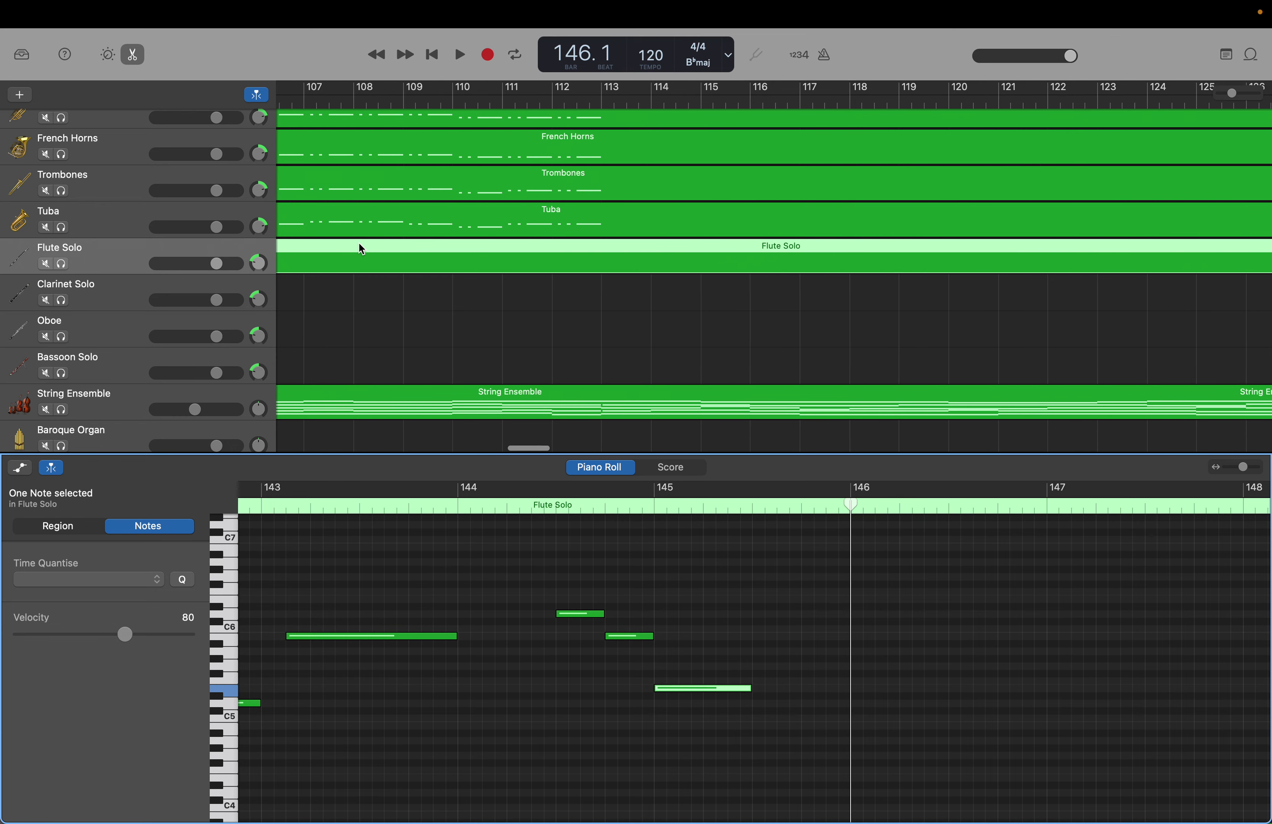
pyautogui.hscroll(-2, 362, 249)
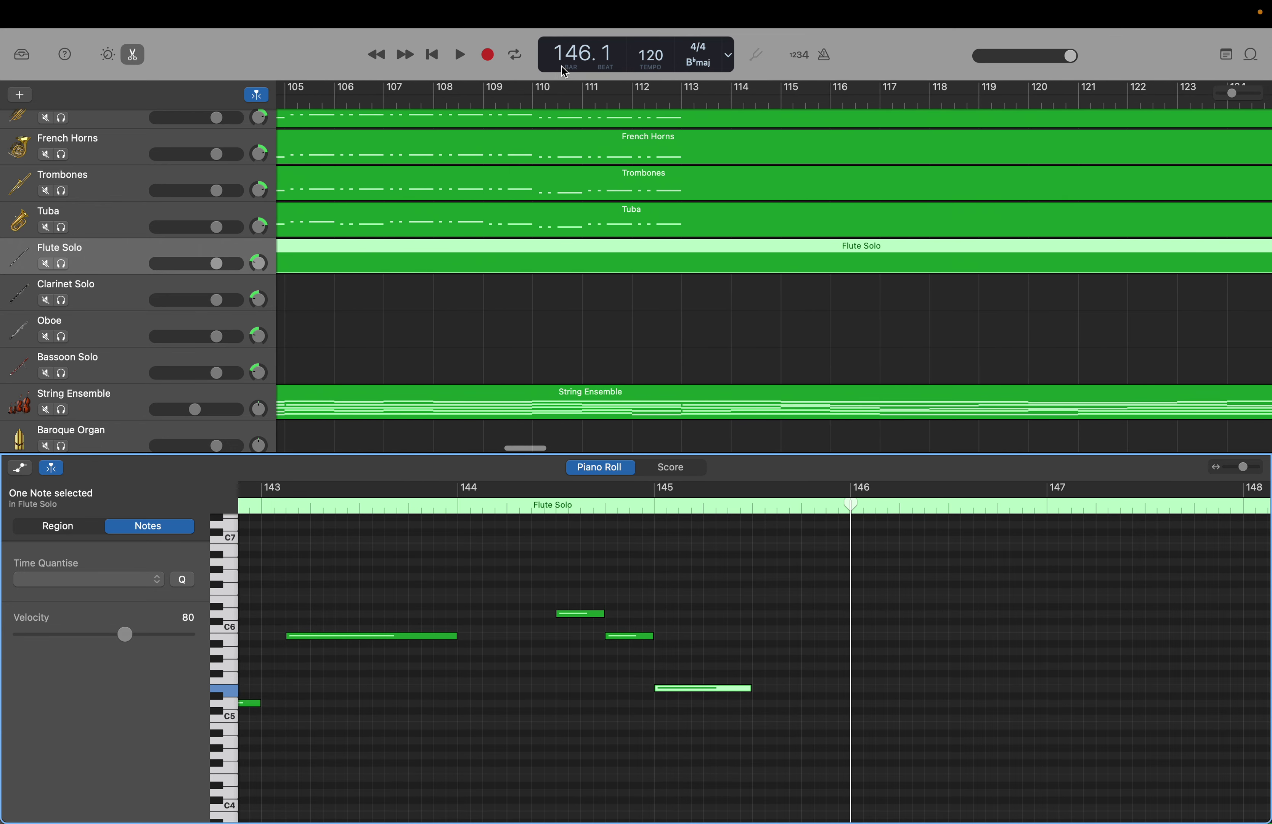
# Move the playhead to bar 113 and open the Trumpets track's notes there.
pyautogui.doubleClick(564, 56)
pyautogui.write('113')
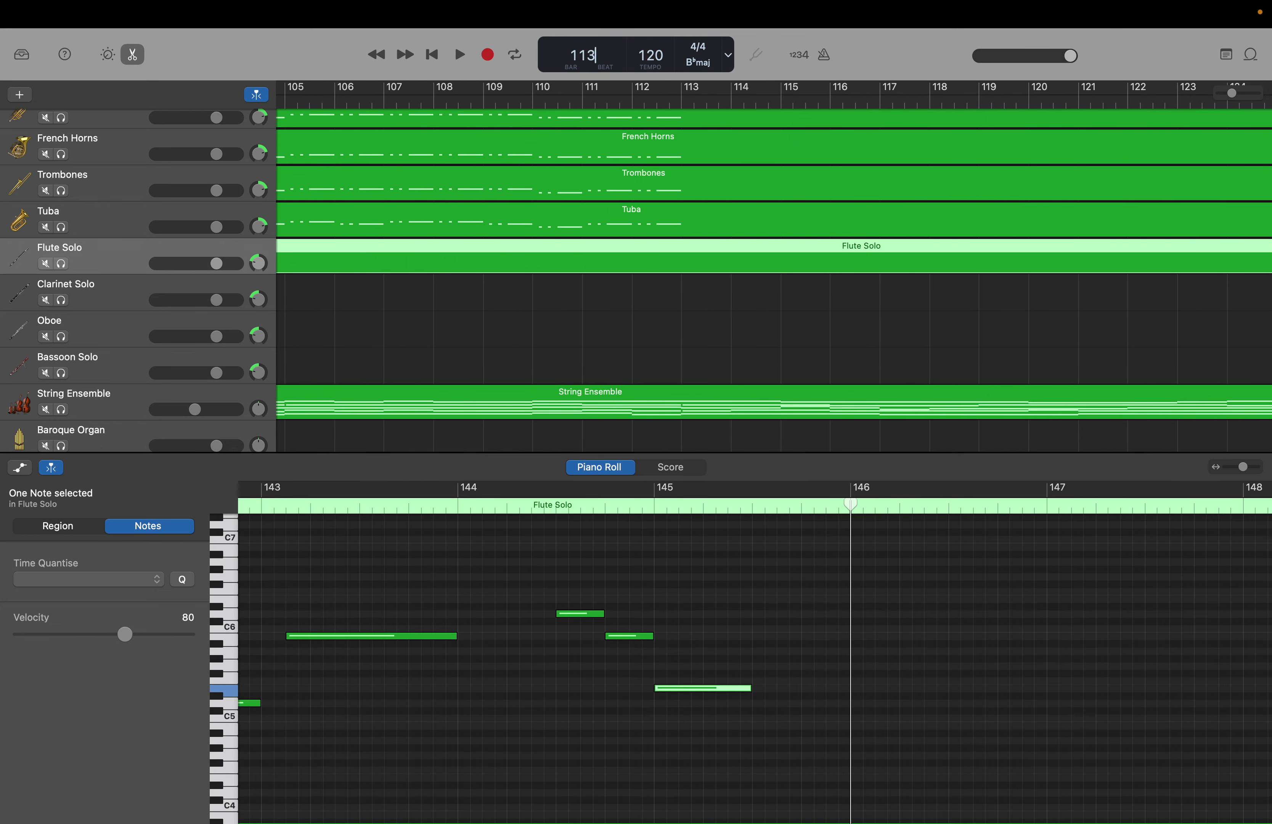
pyautogui.press('Return')
pyautogui.scroll(1, 30, 220)
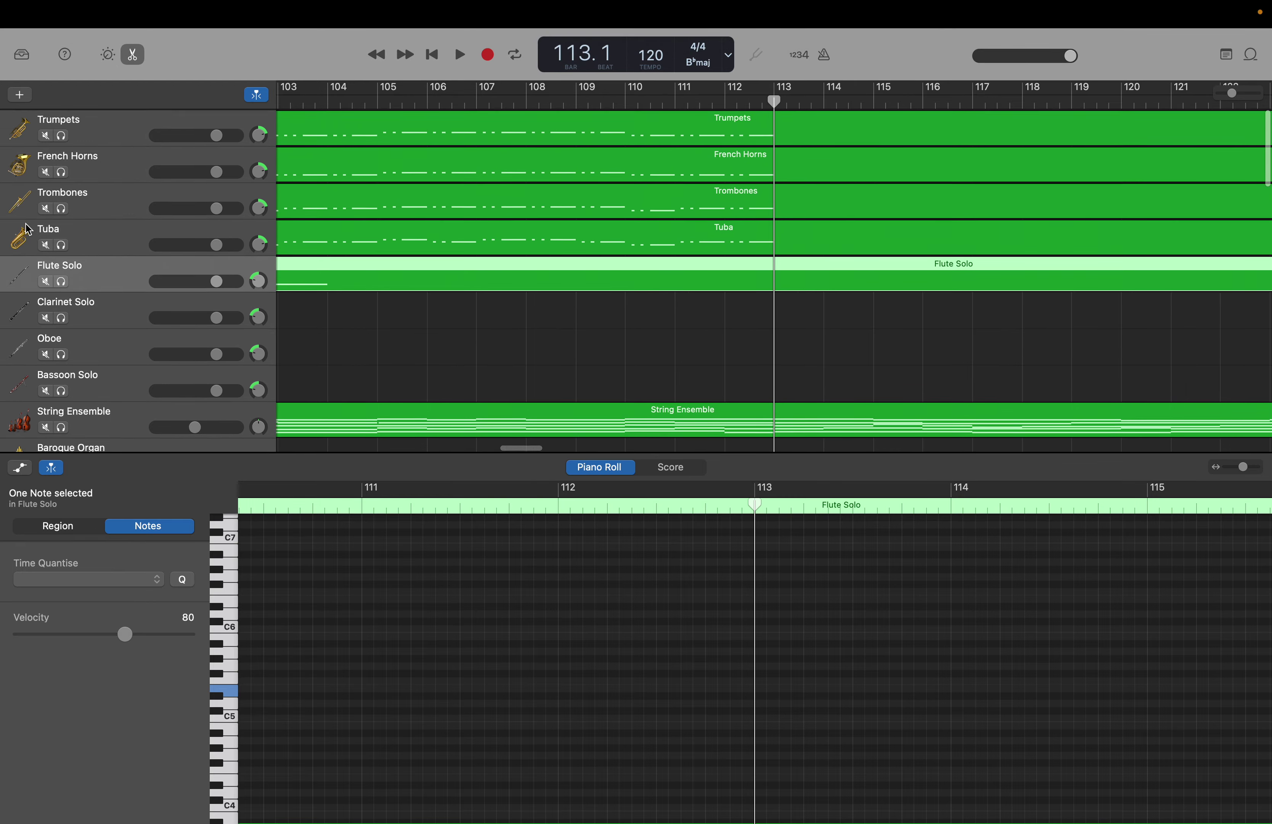
pyautogui.click(80, 128)
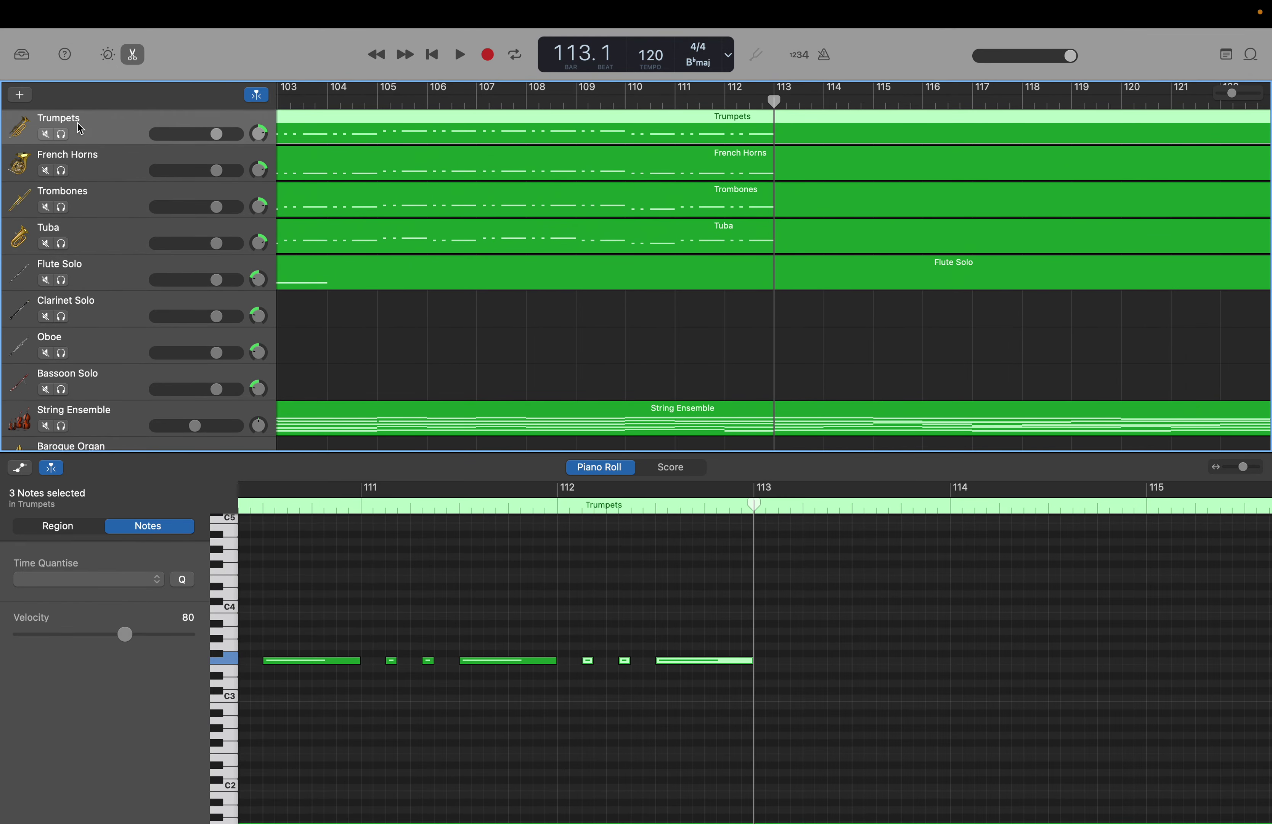